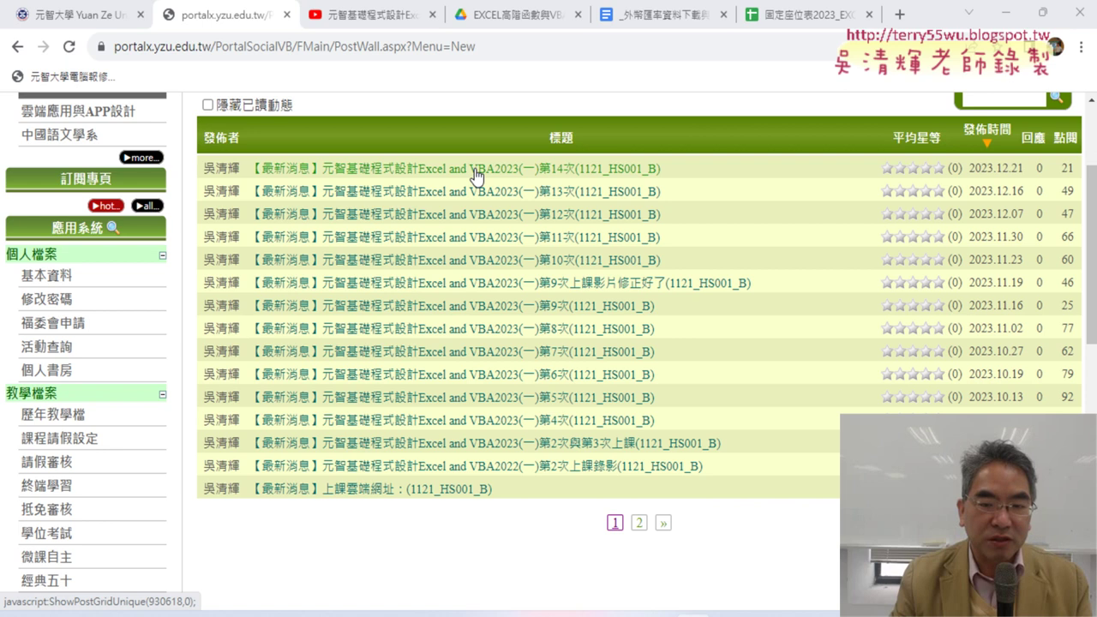
- Expand the 第14次 post, review its outline, and open its linked YouTube playlist
click(476, 176)
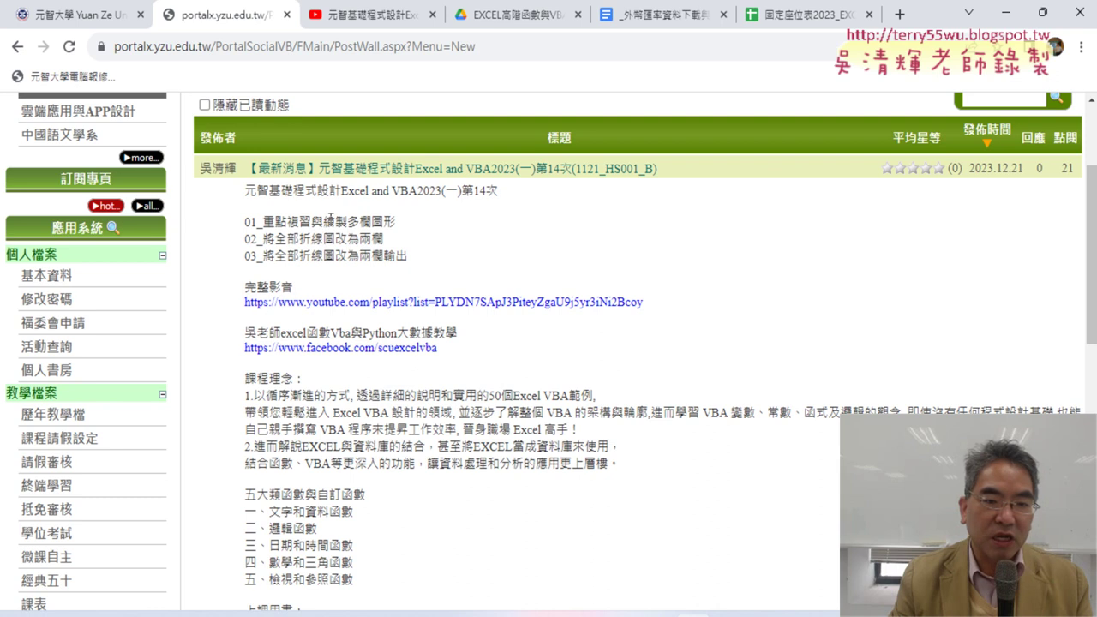
drag(324, 221, 383, 221)
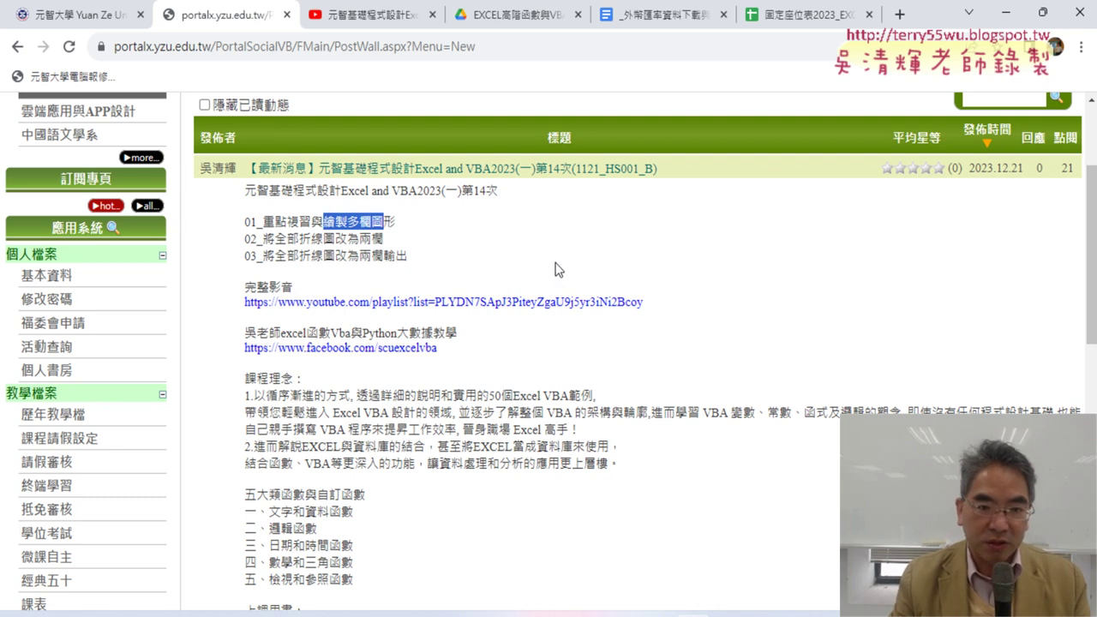
scroll(555, 270, down, 1)
scroll(555, 270, down, 1)
scroll(555, 270, down, 3)
scroll(555, 270, down, 1)
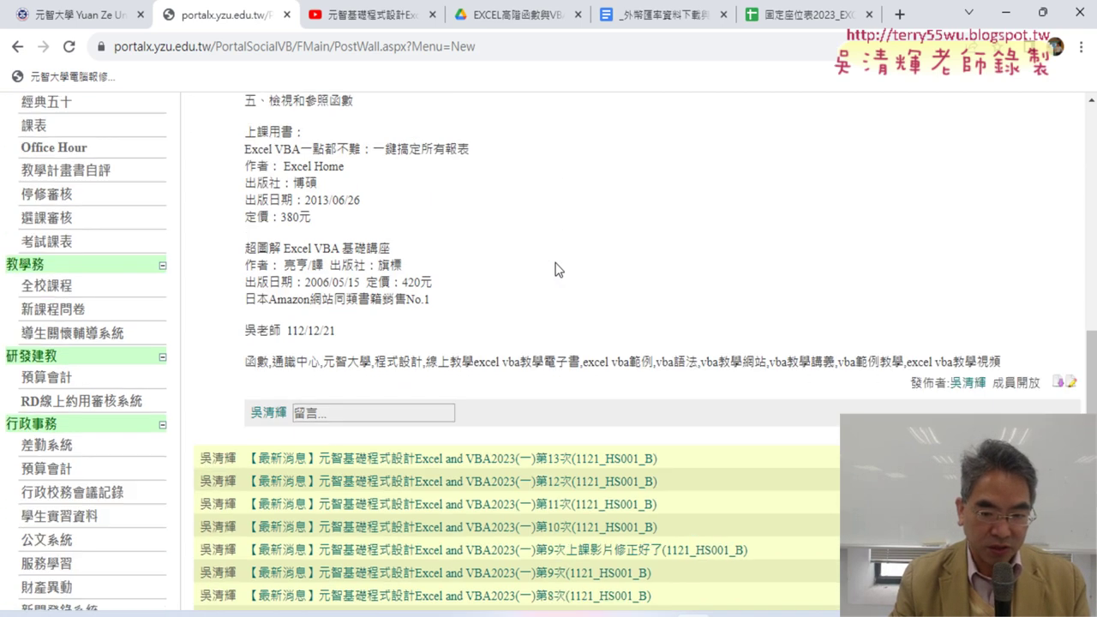
click(542, 430)
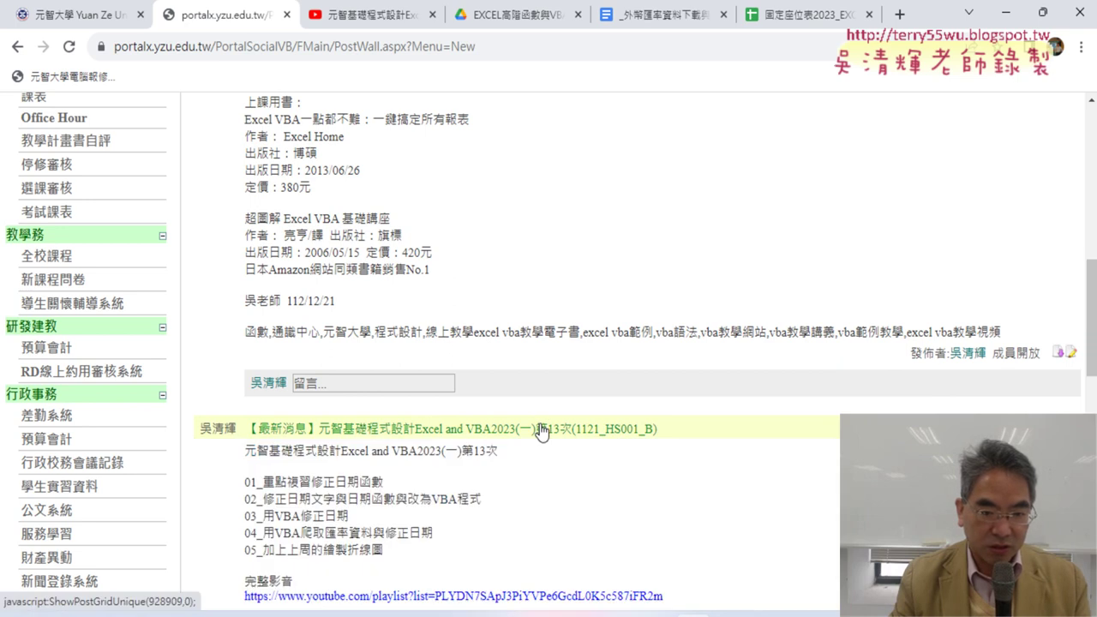
scroll(538, 420, up, 3)
scroll(538, 420, up, 2)
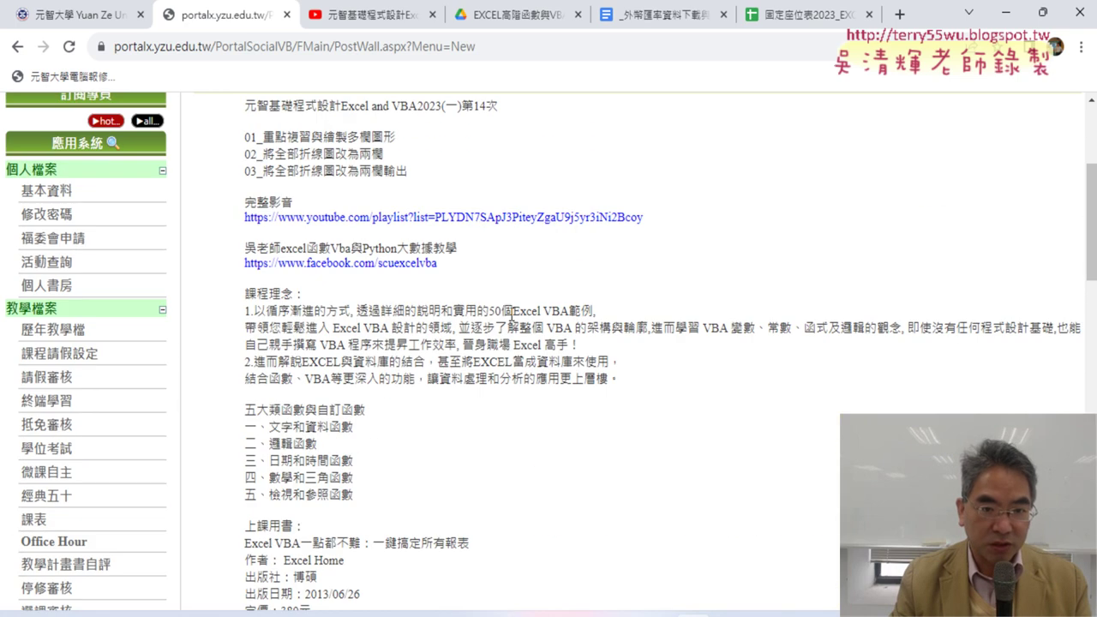
click(470, 223)
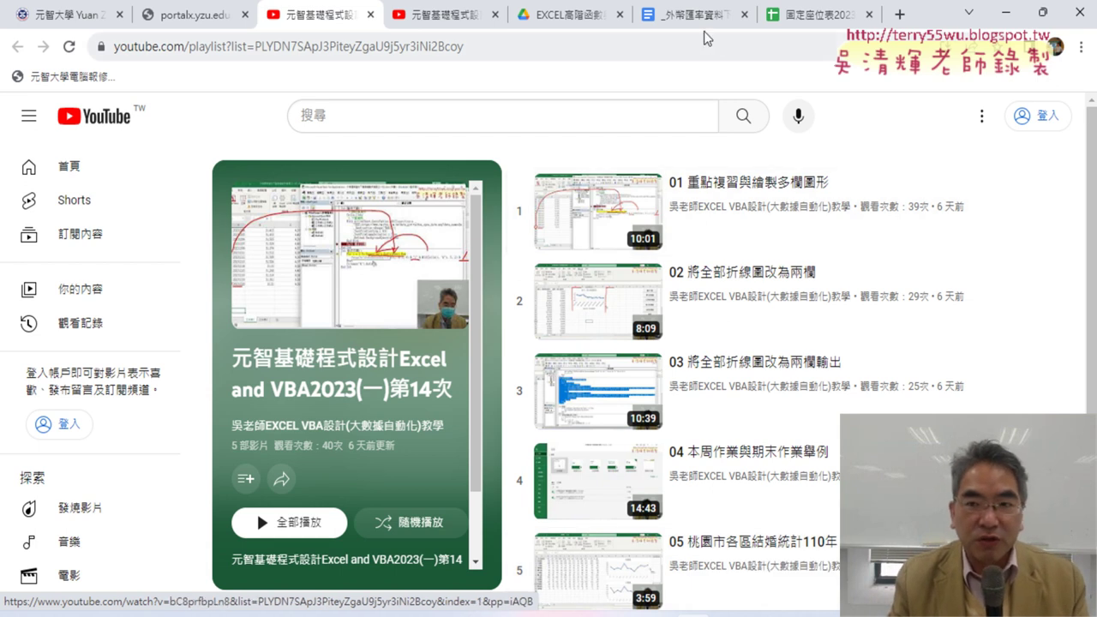
- In Drive, open _雲端白板畫面 > 04_數學與統計函數 and select _外幣匯率資料下載與繪製折線圖之一
click(697, 17)
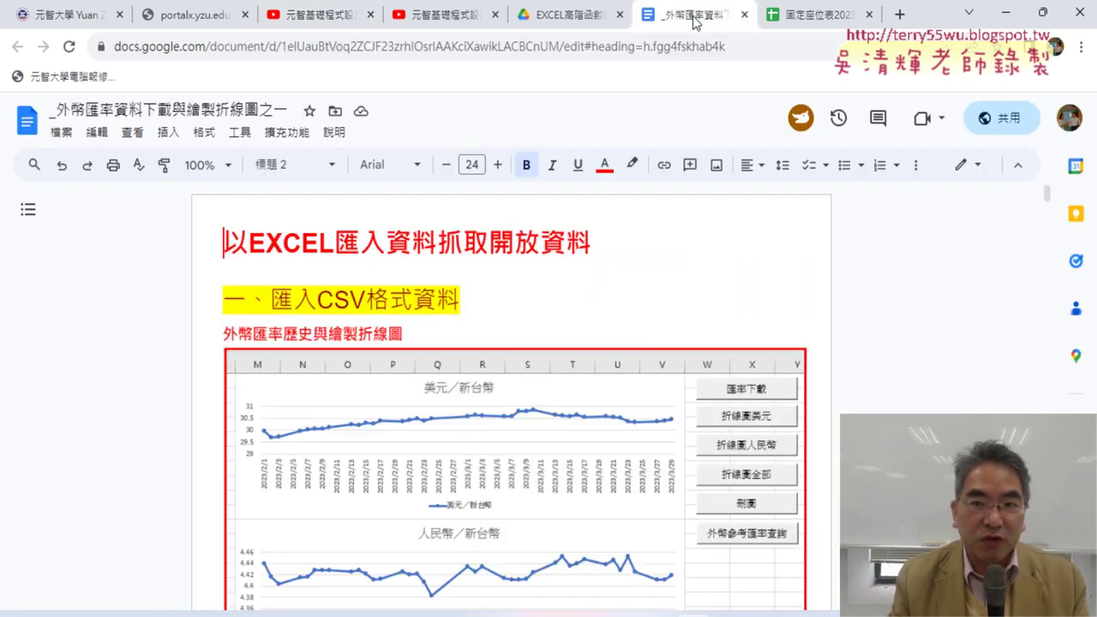
click(561, 15)
click(665, 179)
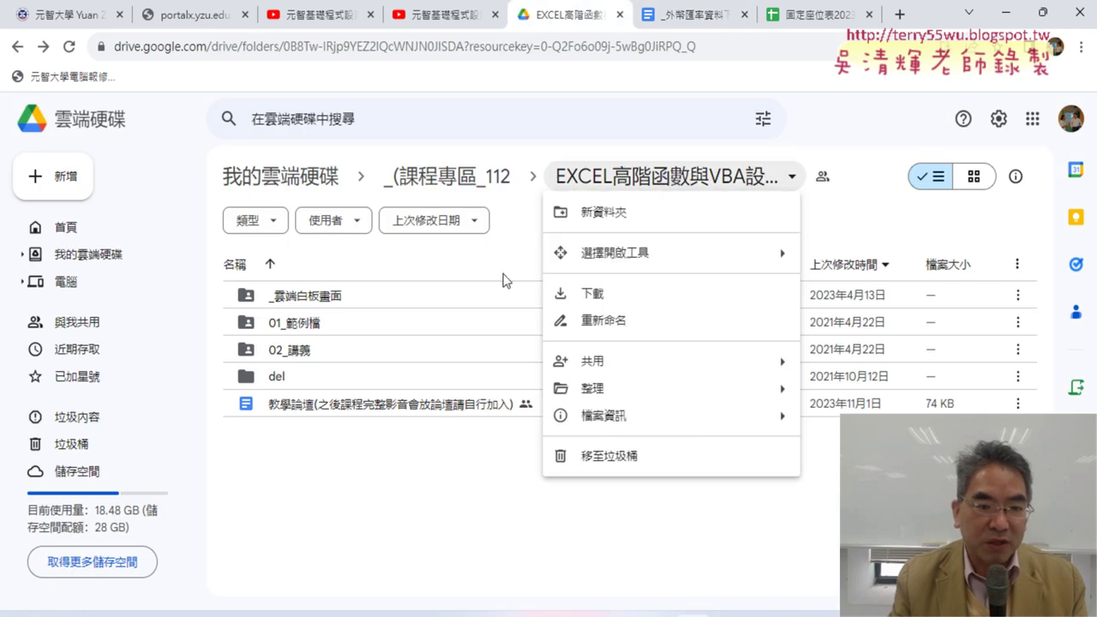
click(375, 306)
double_click(375, 306)
double_click(343, 376)
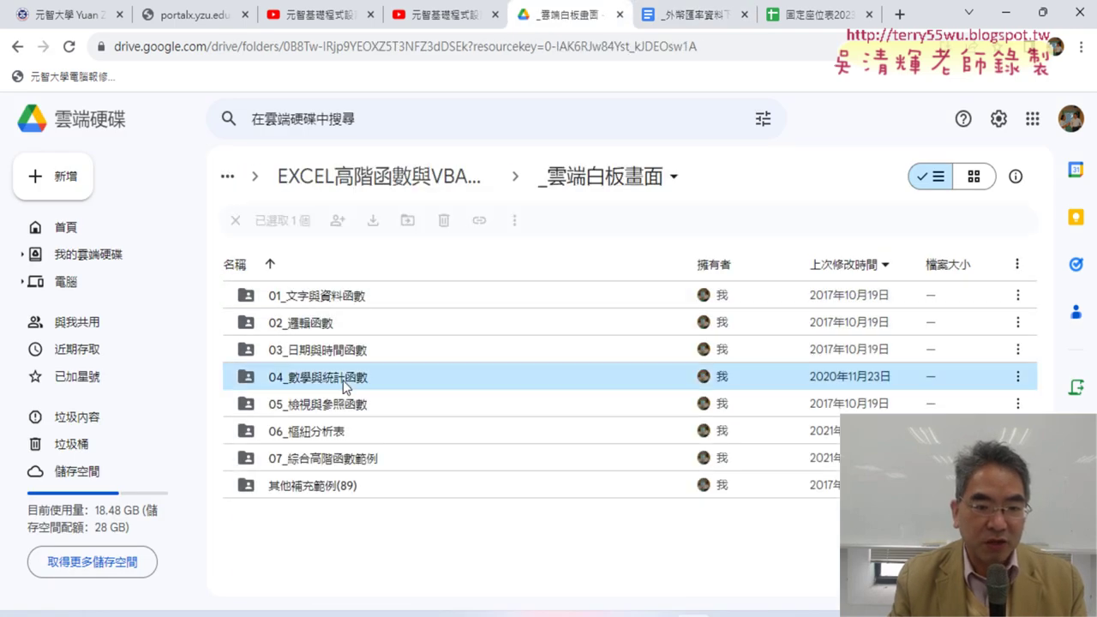
click(347, 353)
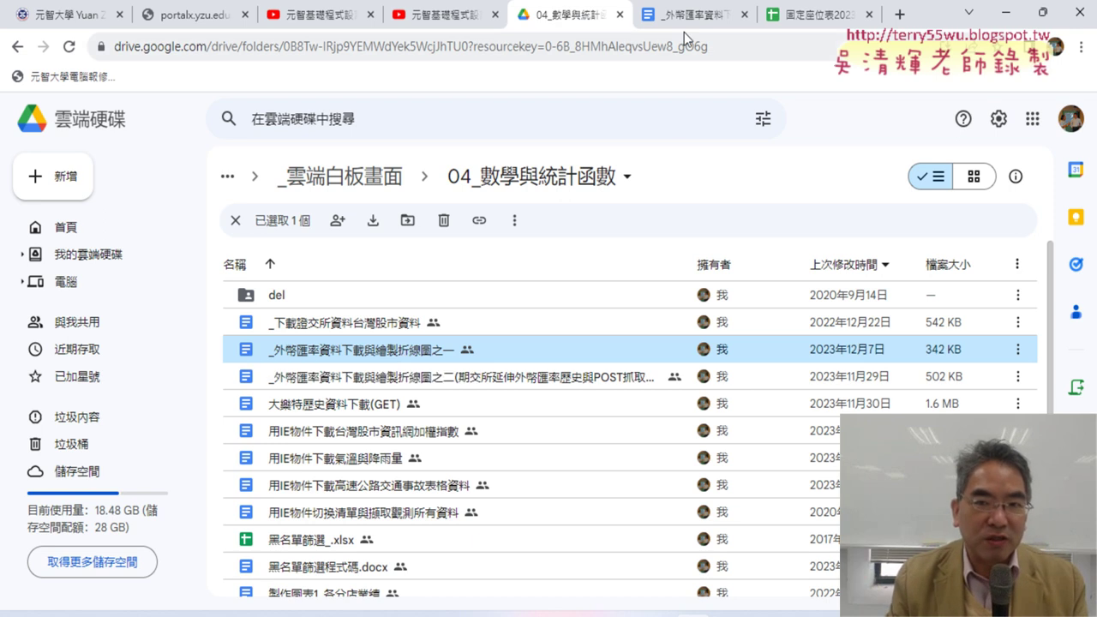
mouse_move(686, 21)
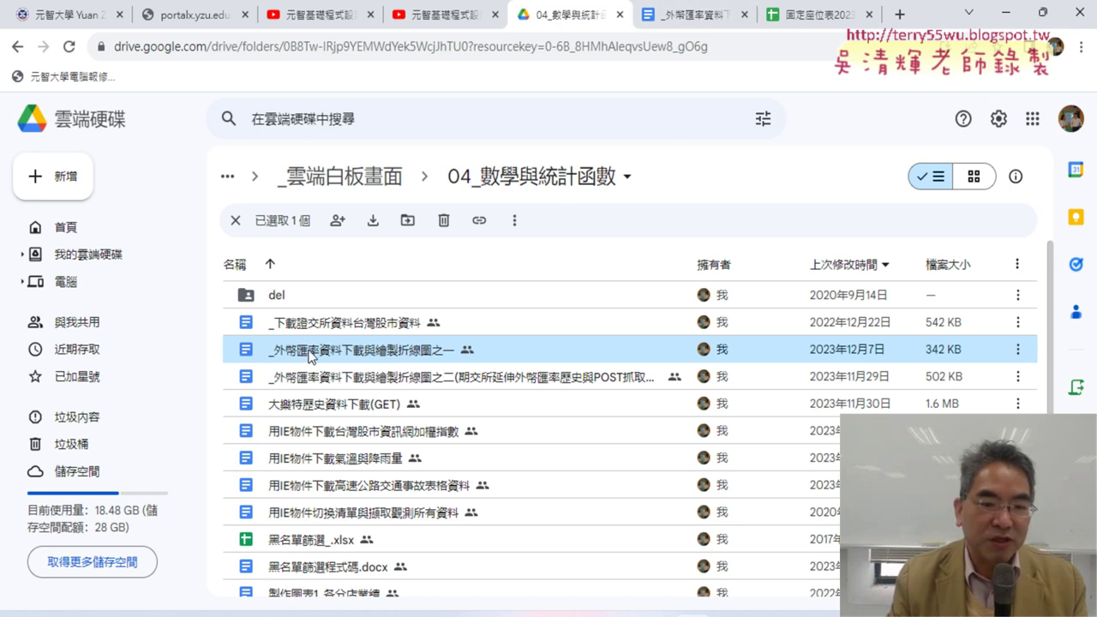
- In the exchange-rate document, highlight the 匯率下載 QueryTables macro code and its name
click(677, 21)
scroll(711, 316, down, 10)
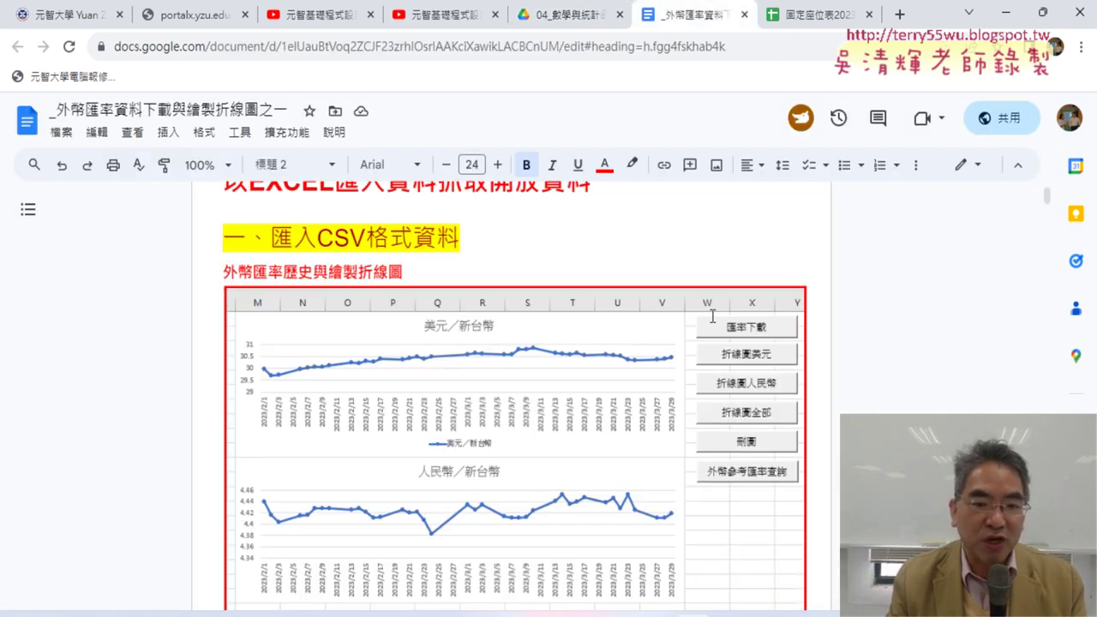
scroll(712, 316, down, 3)
scroll(712, 315, up, 1)
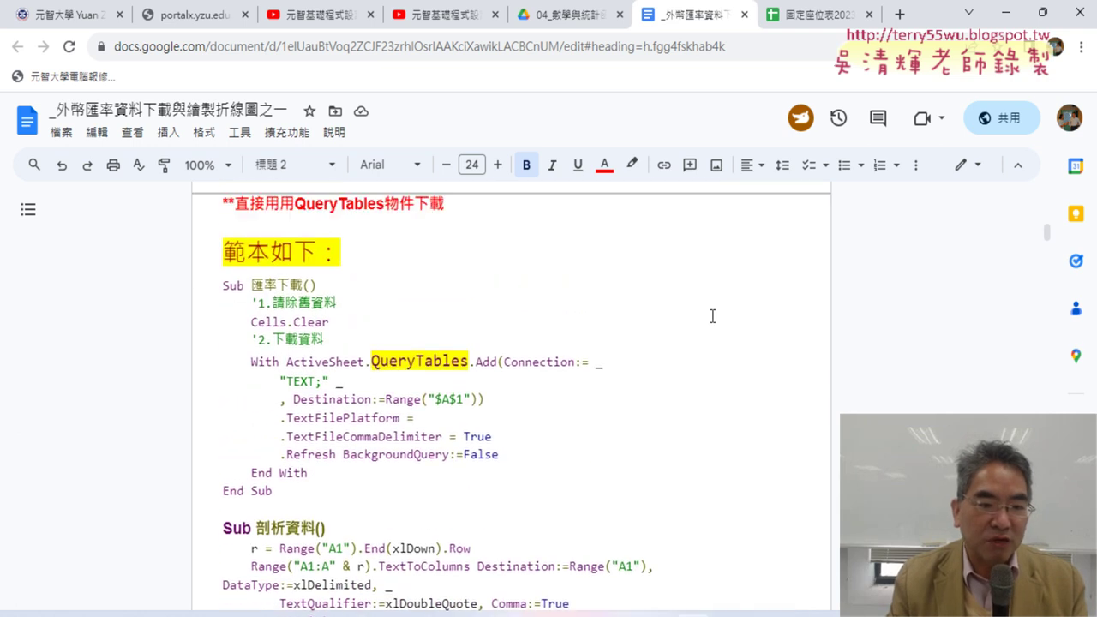
drag(216, 284, 272, 491)
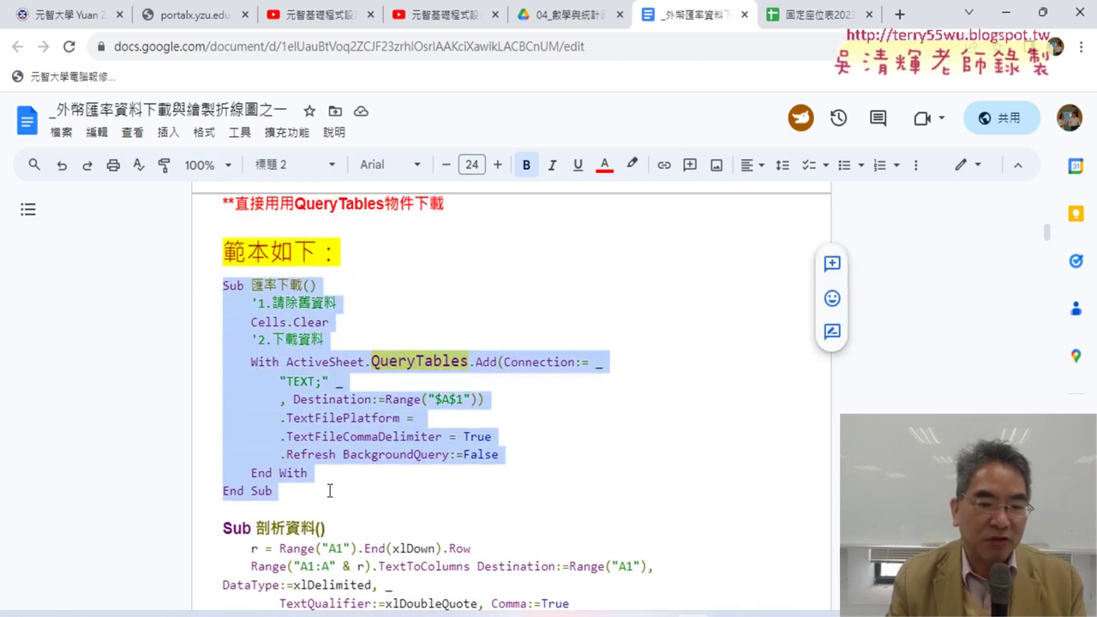
drag(251, 284, 301, 284)
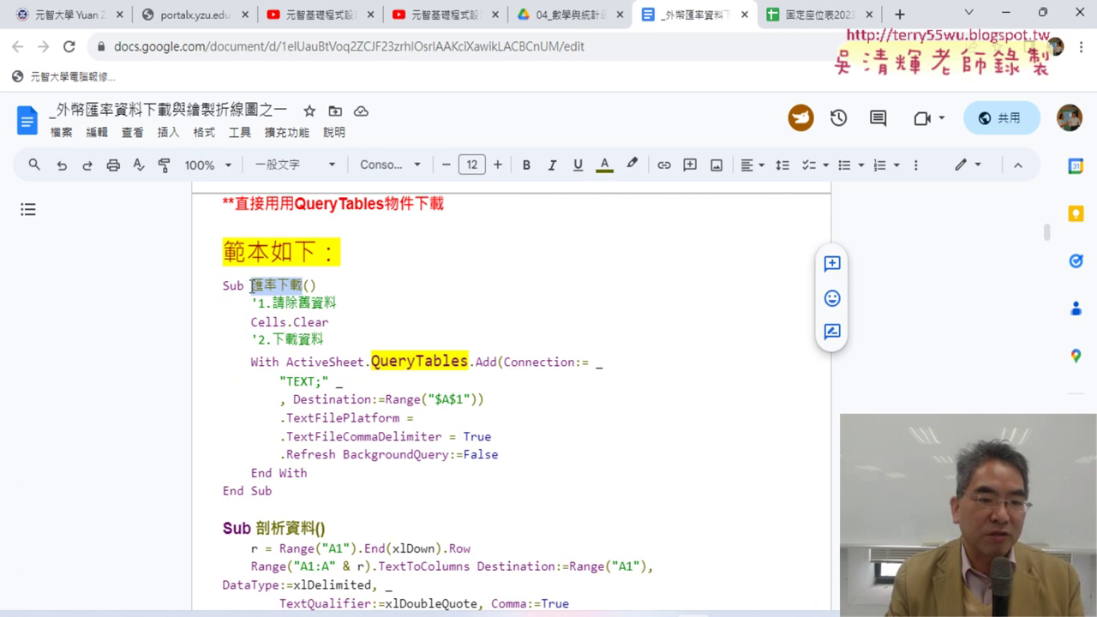
click(251, 285)
drag(251, 284, 276, 283)
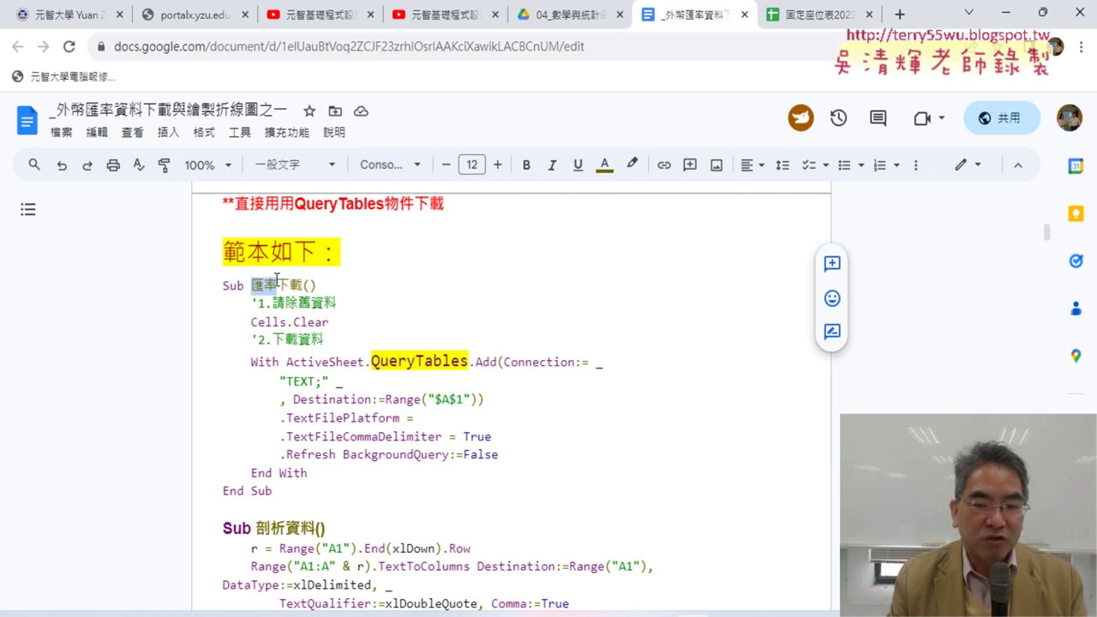
- Scroll back up to the 網址 entry and follow its data.gov.tw dataset link
scroll(309, 335, up, 2)
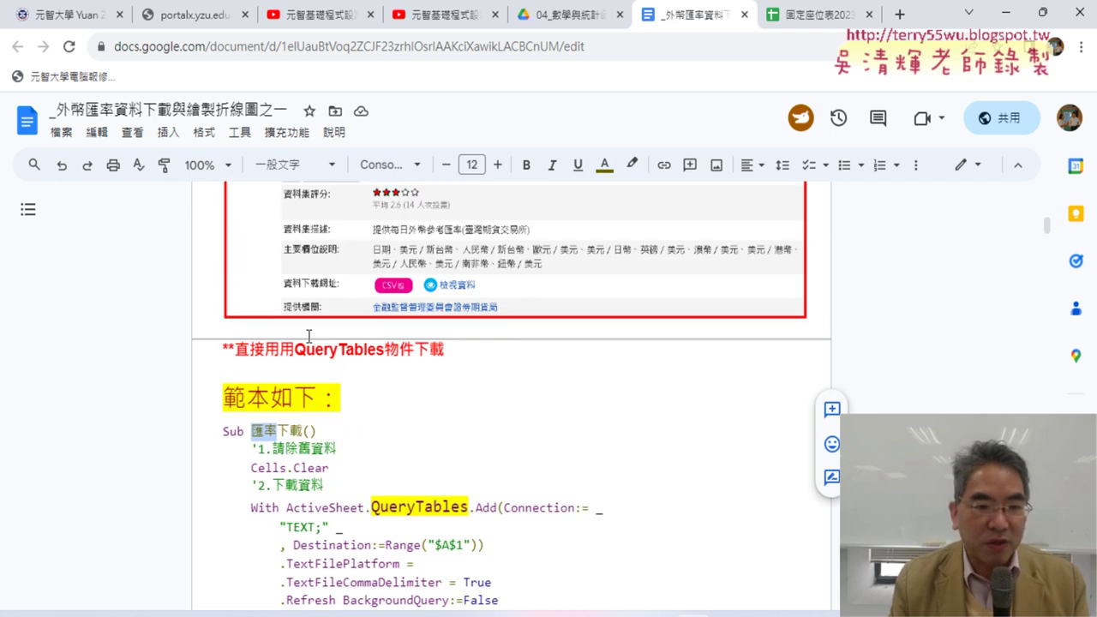
scroll(308, 335, up, 4)
scroll(329, 360, up, 2)
click(319, 461)
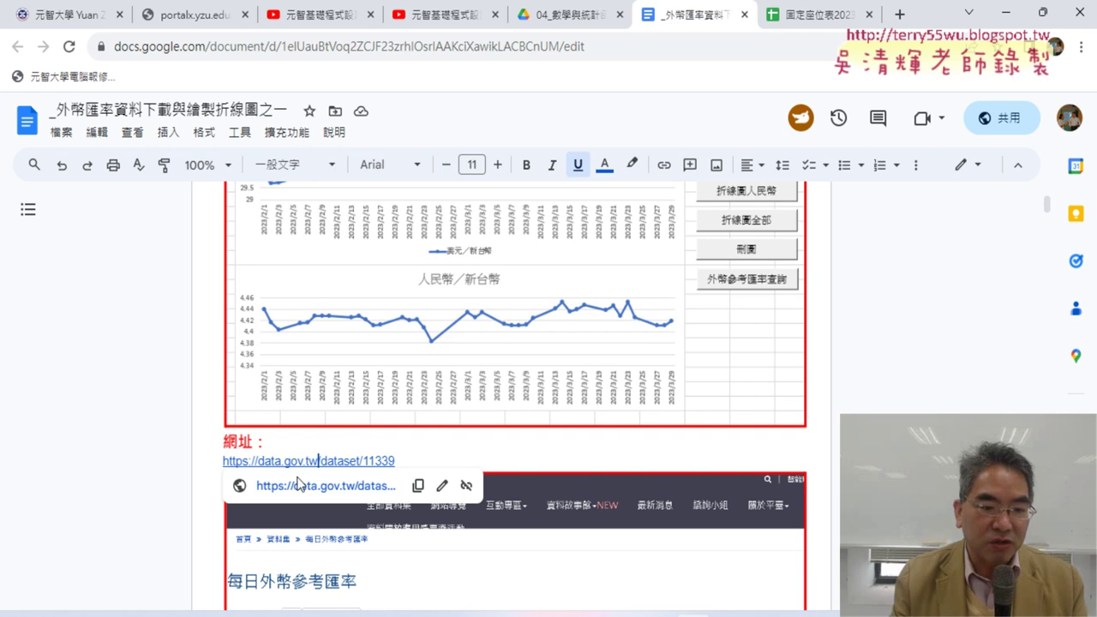
- From the 每日外幣參考匯率 page, browse data.gov.tw's marriage datasets sorted by most views
click(300, 485)
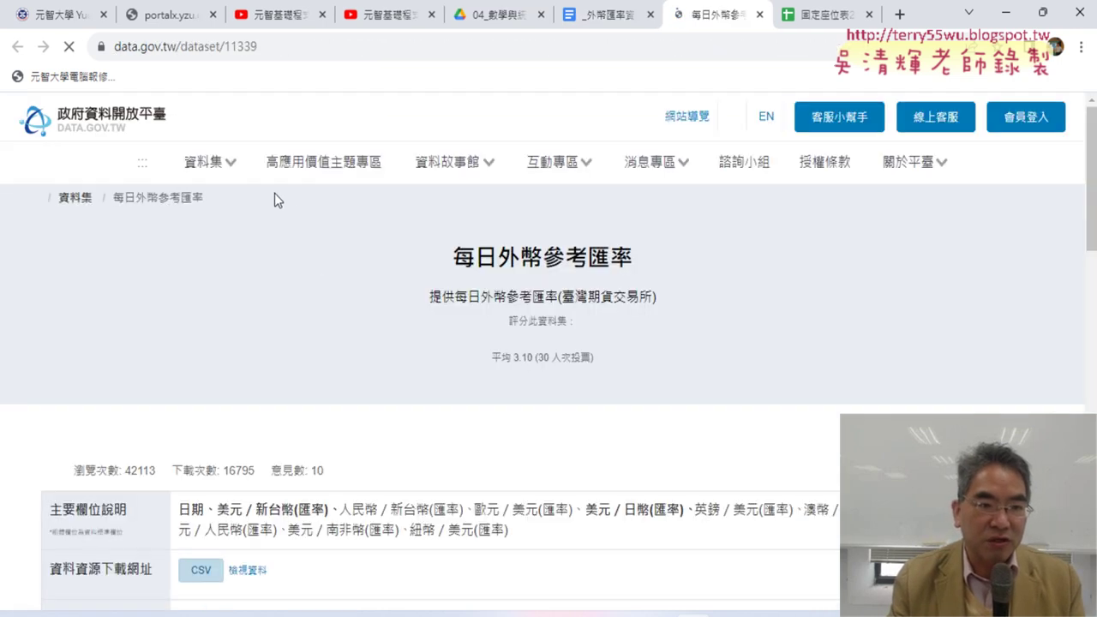
drag(453, 257, 638, 273)
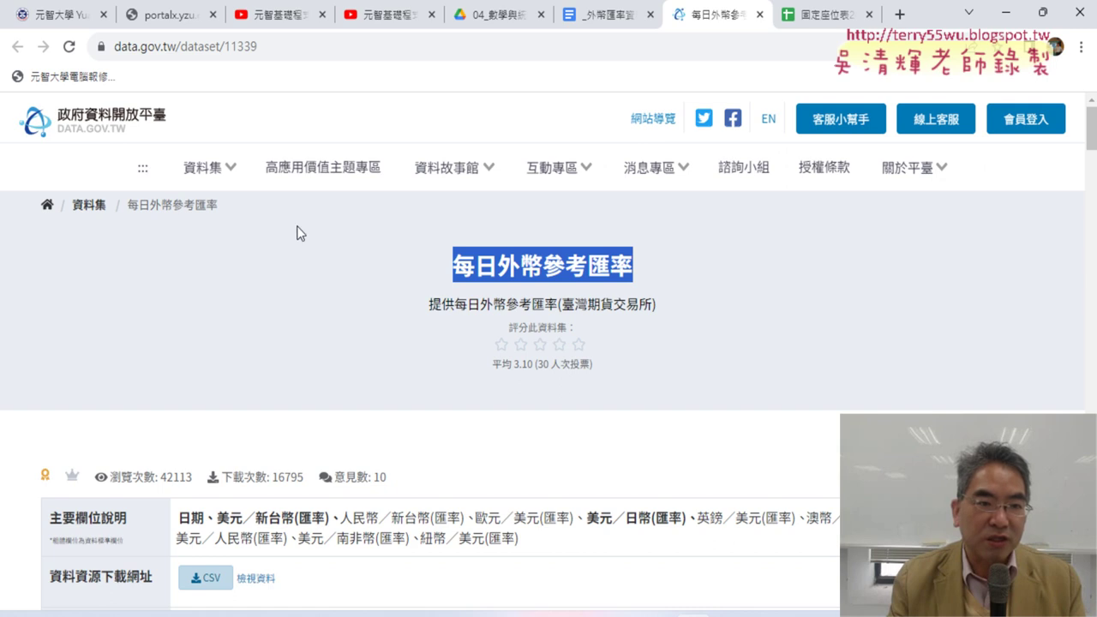
click(137, 122)
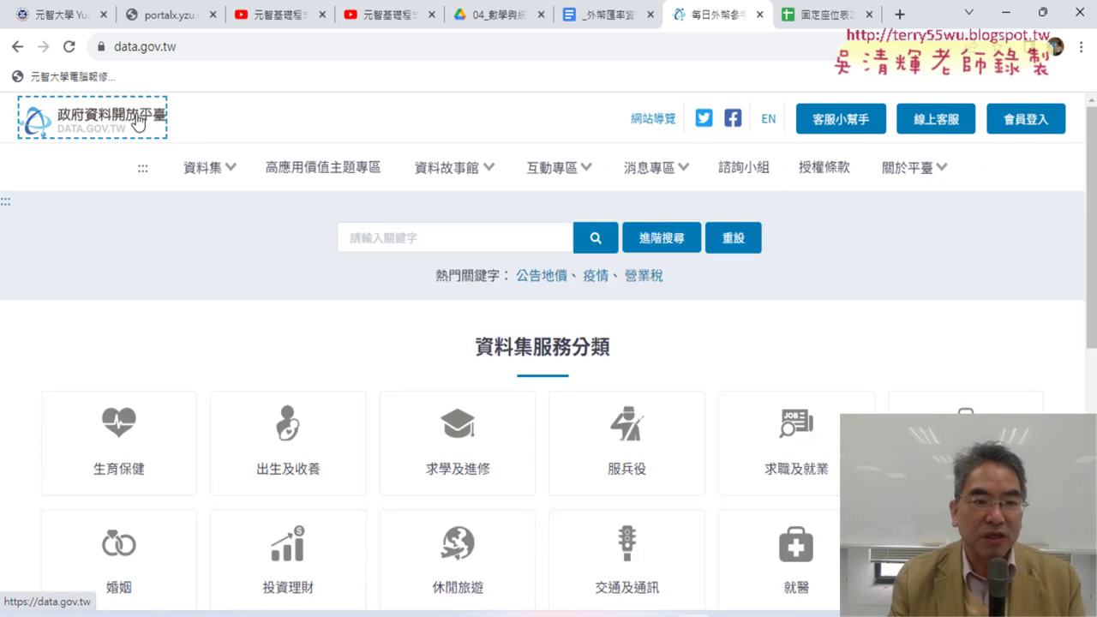
scroll(140, 289, down, 2)
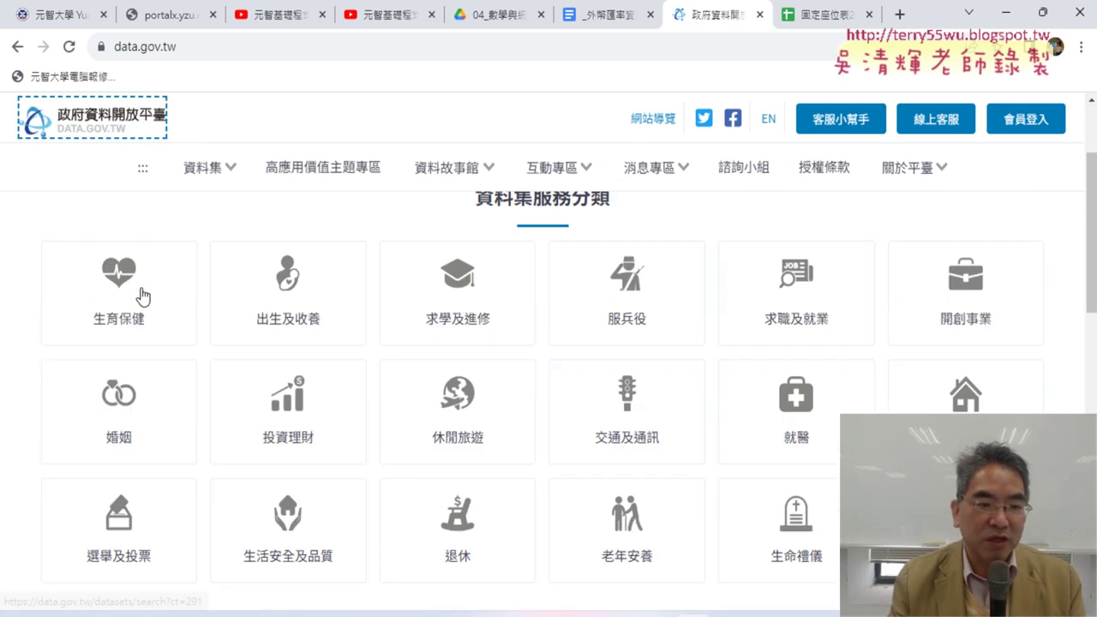
click(125, 388)
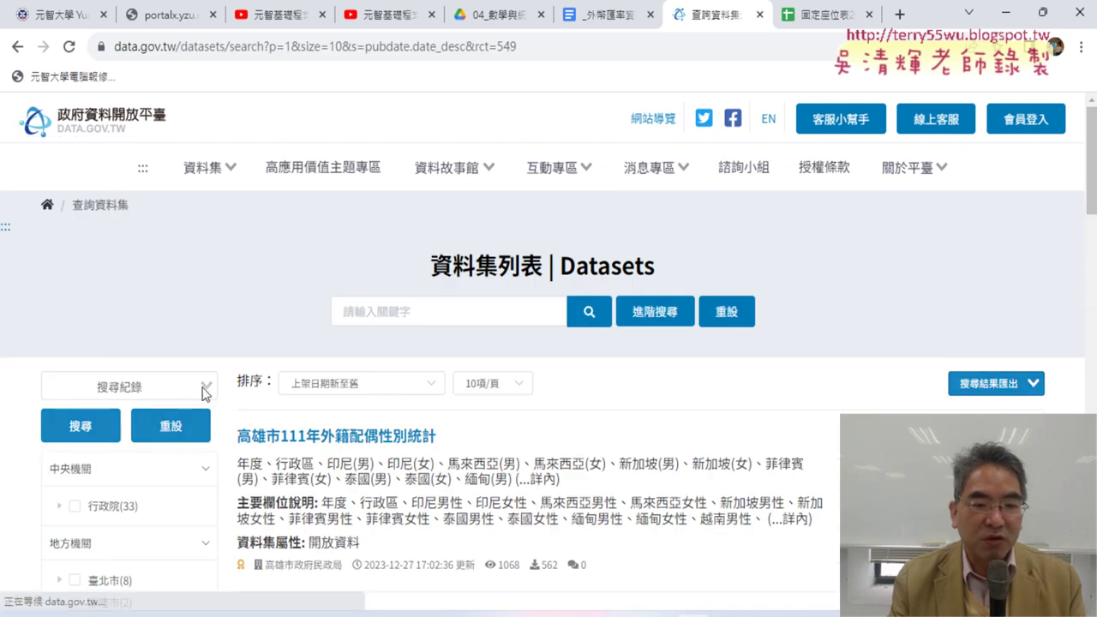
scroll(550, 409, down, 1)
click(388, 310)
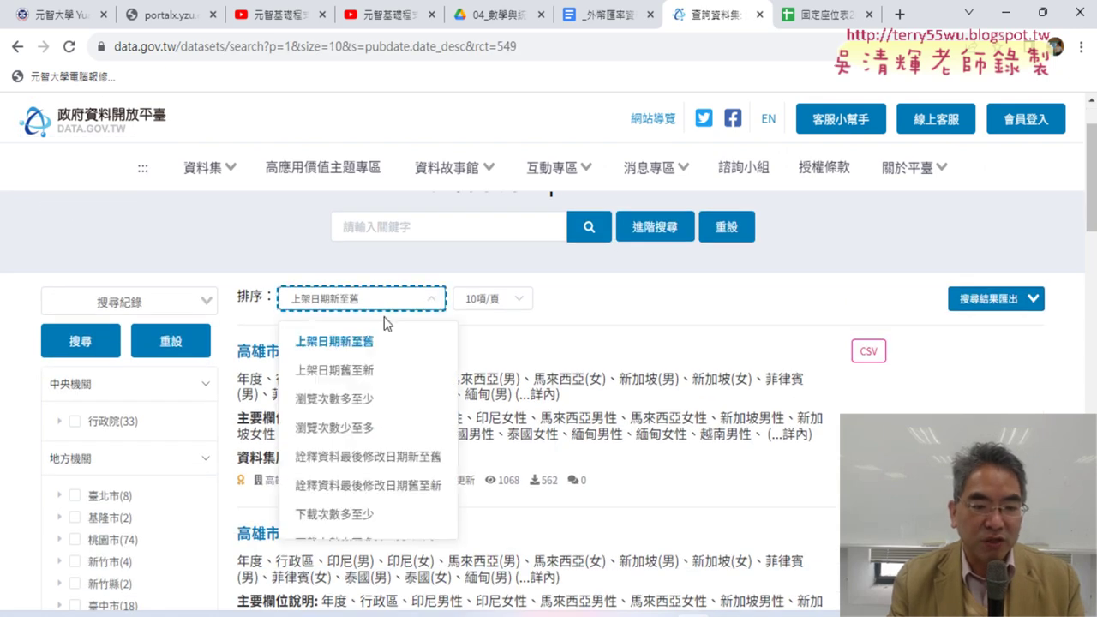
click(360, 398)
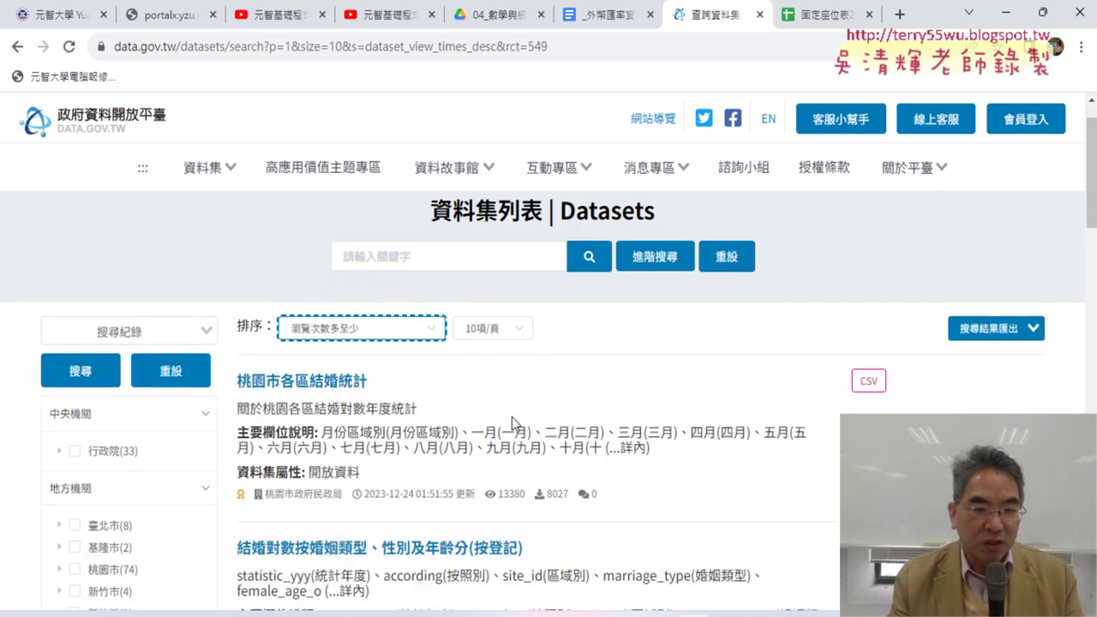
- Compare the 桃園市各區結婚統計 and 離婚統計 results, then open 桃園市各區結婚統計
scroll(512, 416, down, 2)
drag(238, 267, 370, 267)
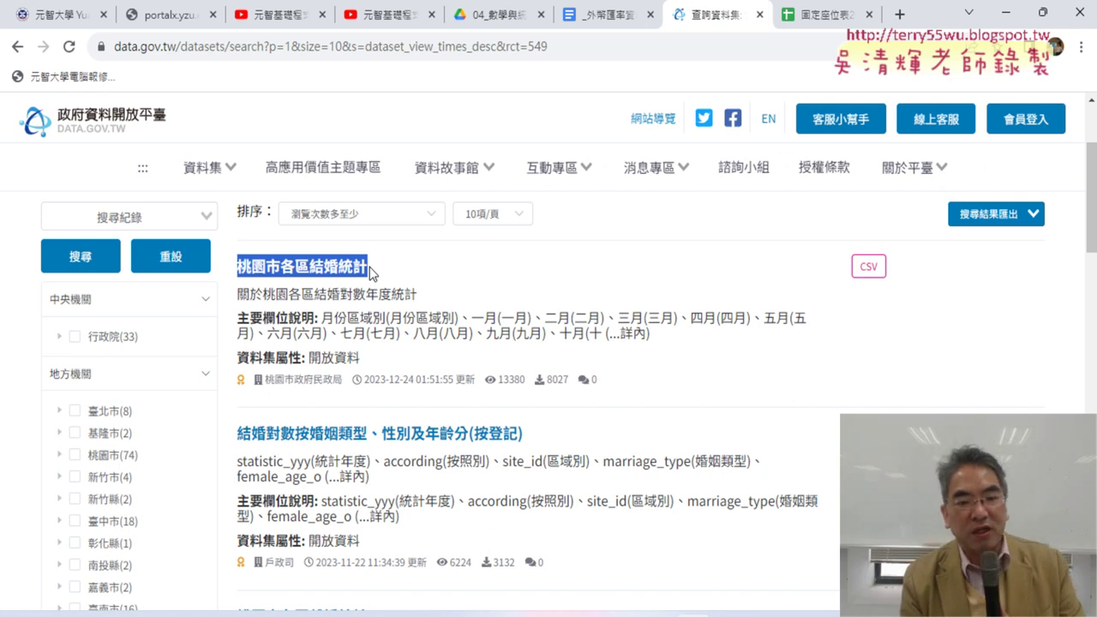
scroll(427, 302, down, 3)
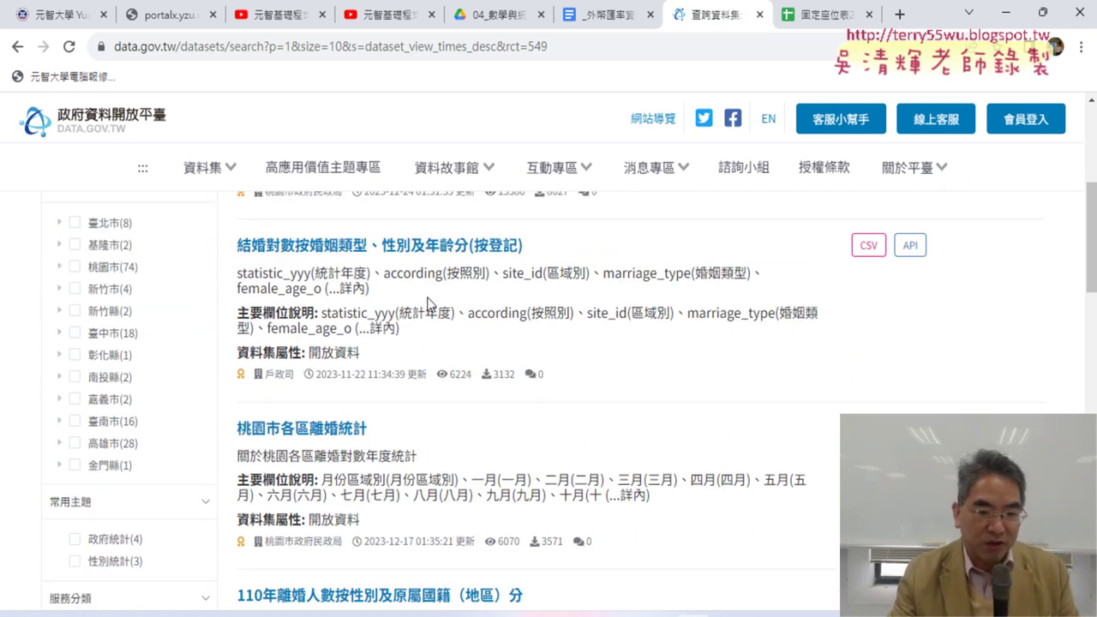
drag(377, 367, 221, 367)
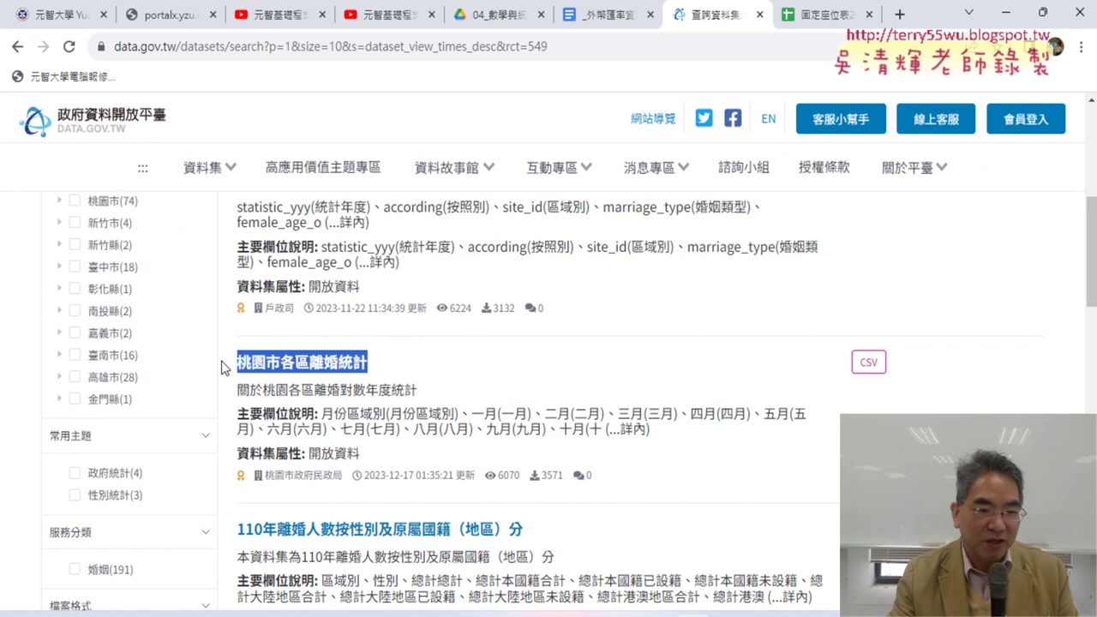
scroll(224, 379, up, 4)
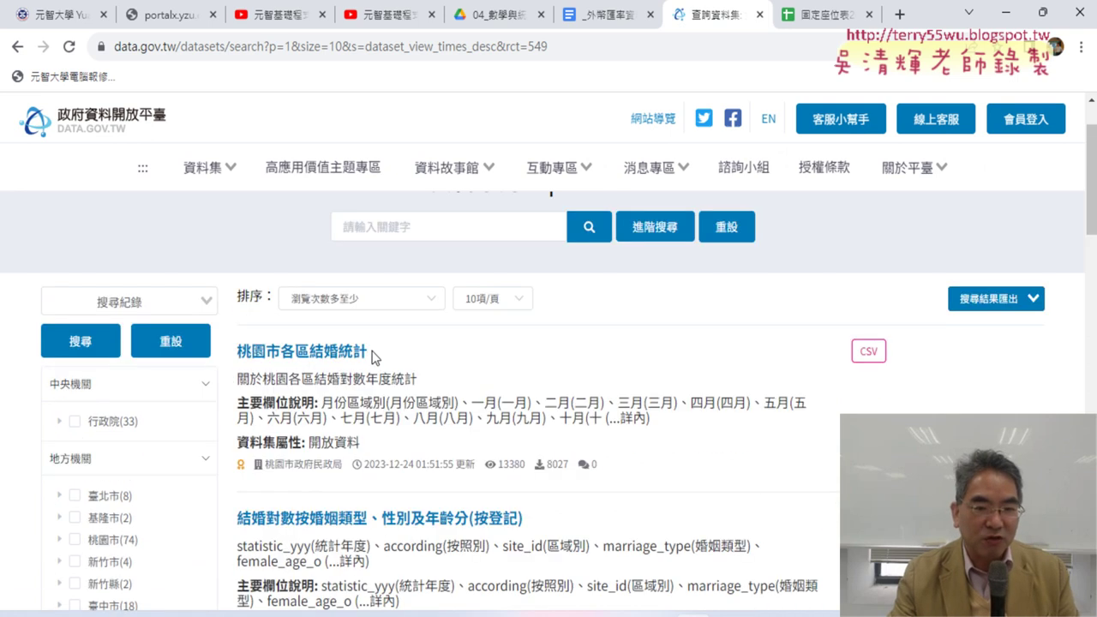
drag(372, 352, 252, 351)
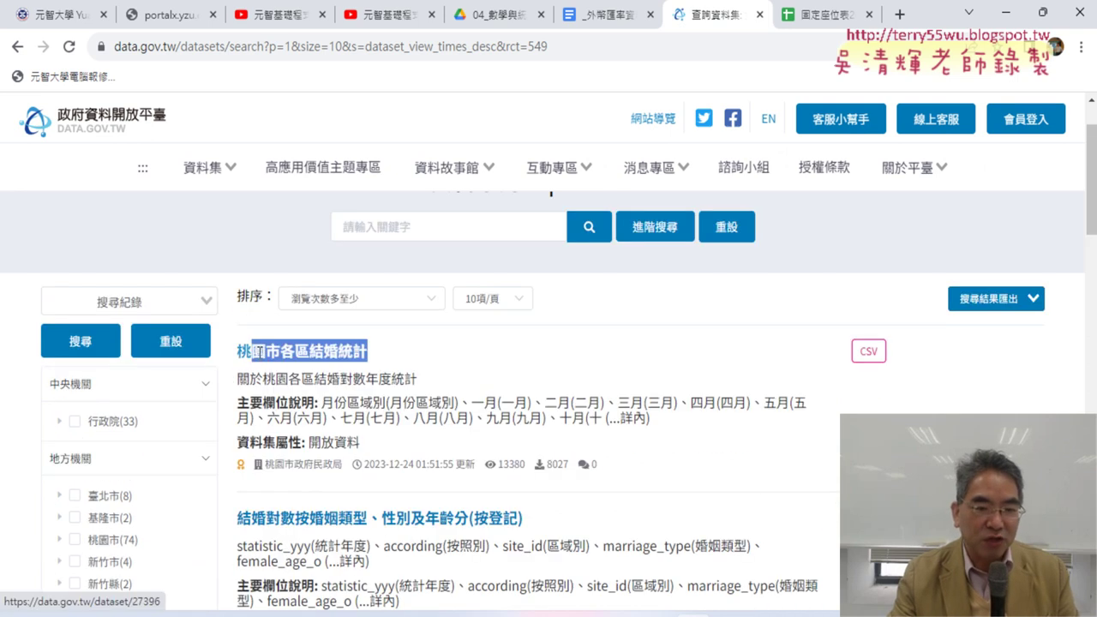
click(327, 352)
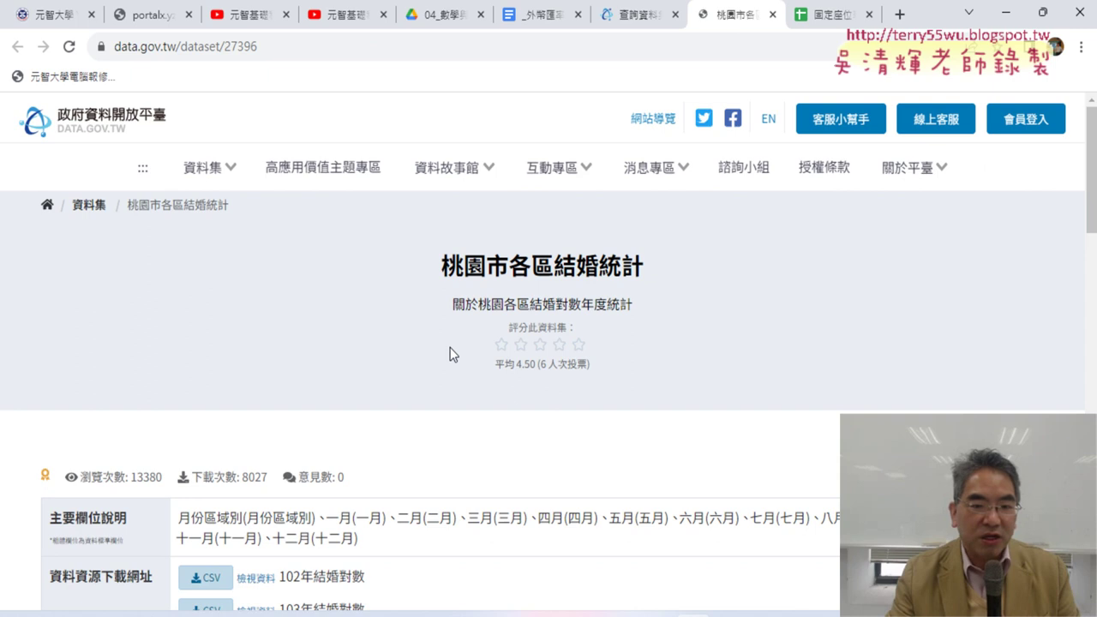
- Highlight the 主要欄位說明 text from 月份區域別 through 十二月(十二月)
scroll(450, 347, down, 3)
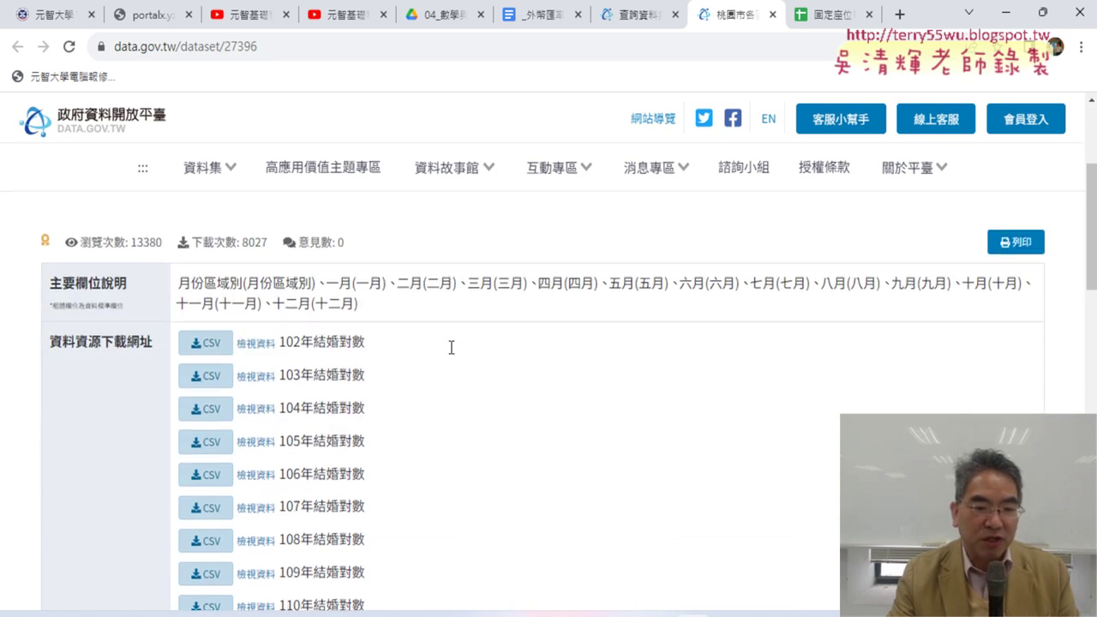
drag(175, 268, 400, 293)
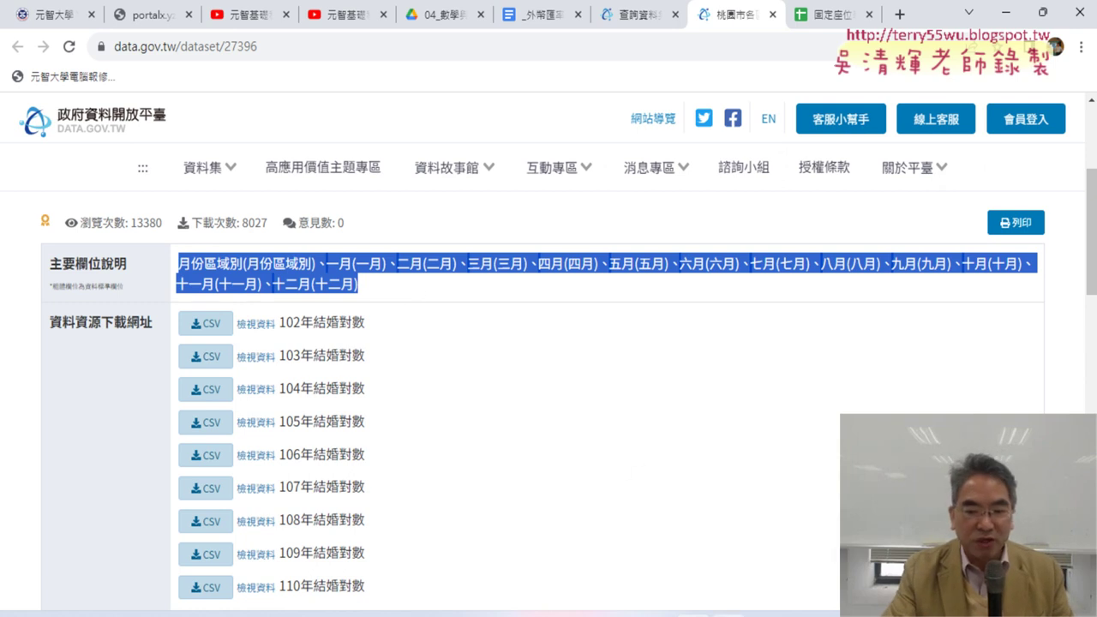
key(alt+Tab)
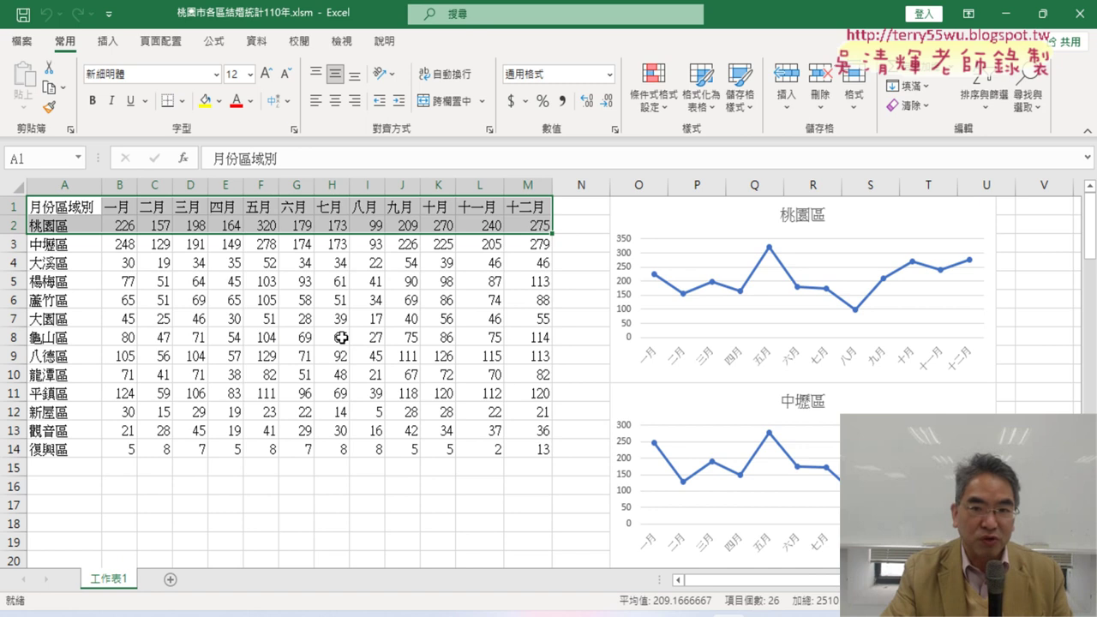
- Select the district marriage table A1:M14, its rows 2-14, monthly columns, and A1:M2
click(221, 246)
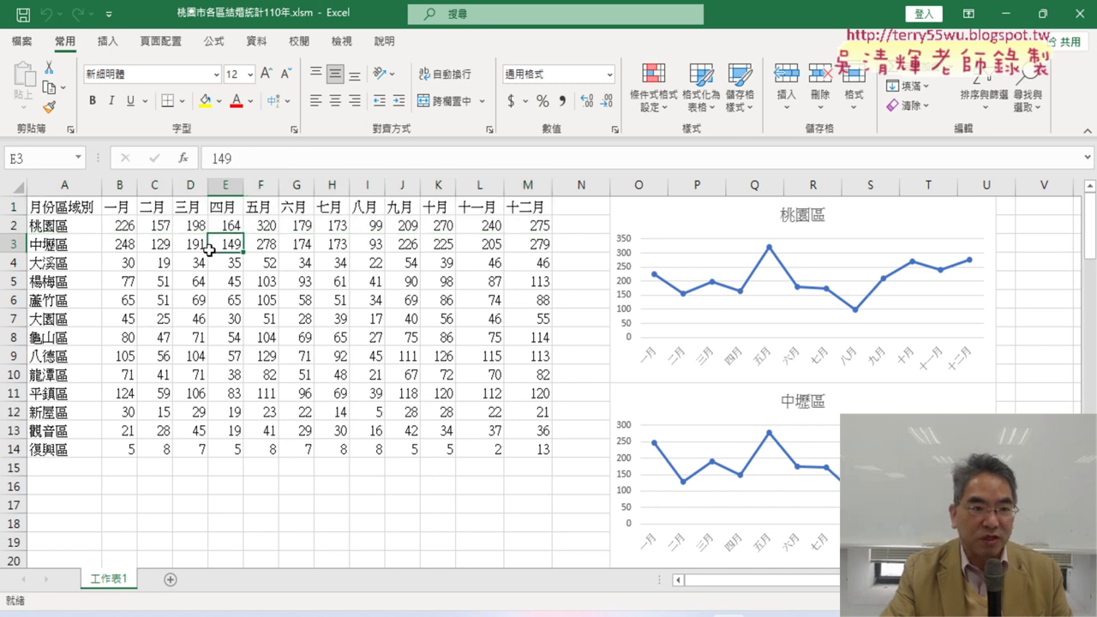
drag(52, 206, 534, 451)
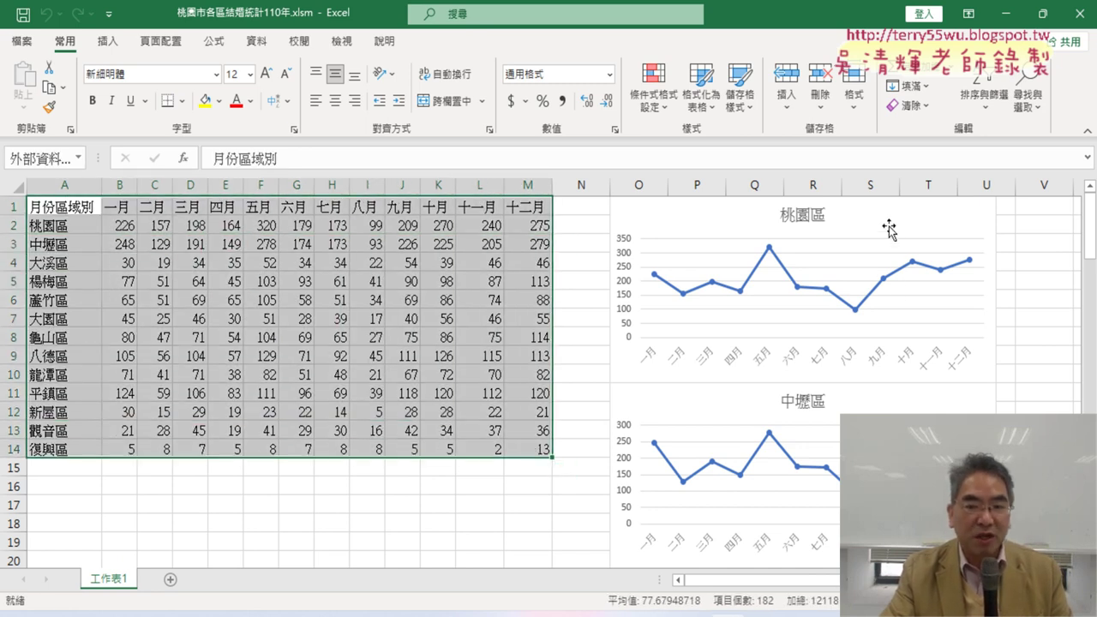
scroll(986, 379, down, 3)
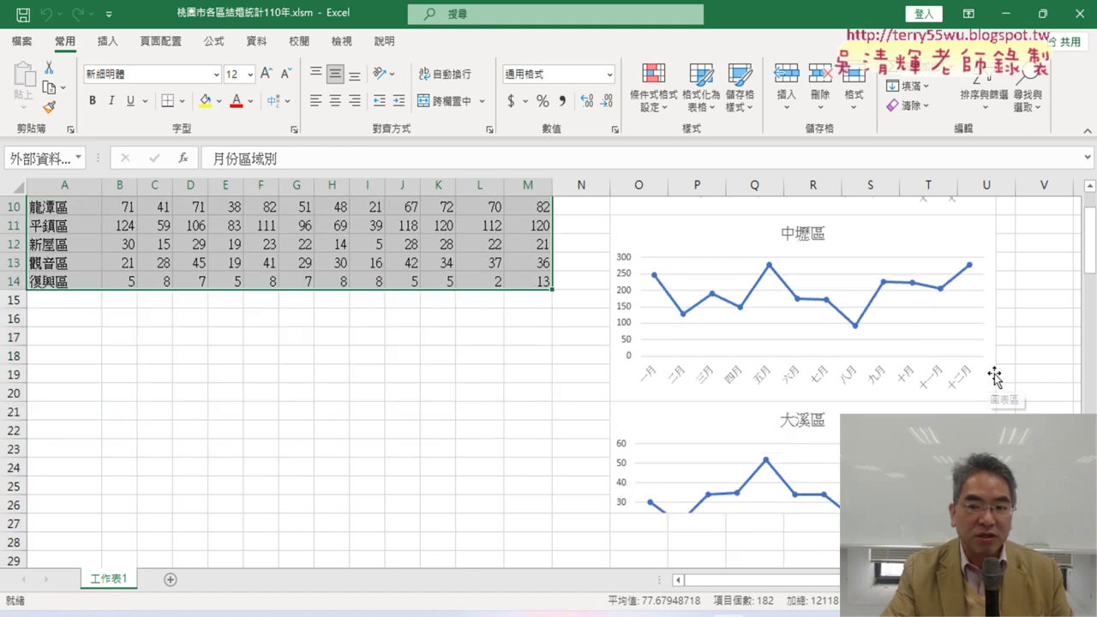
scroll(276, 317, up, 3)
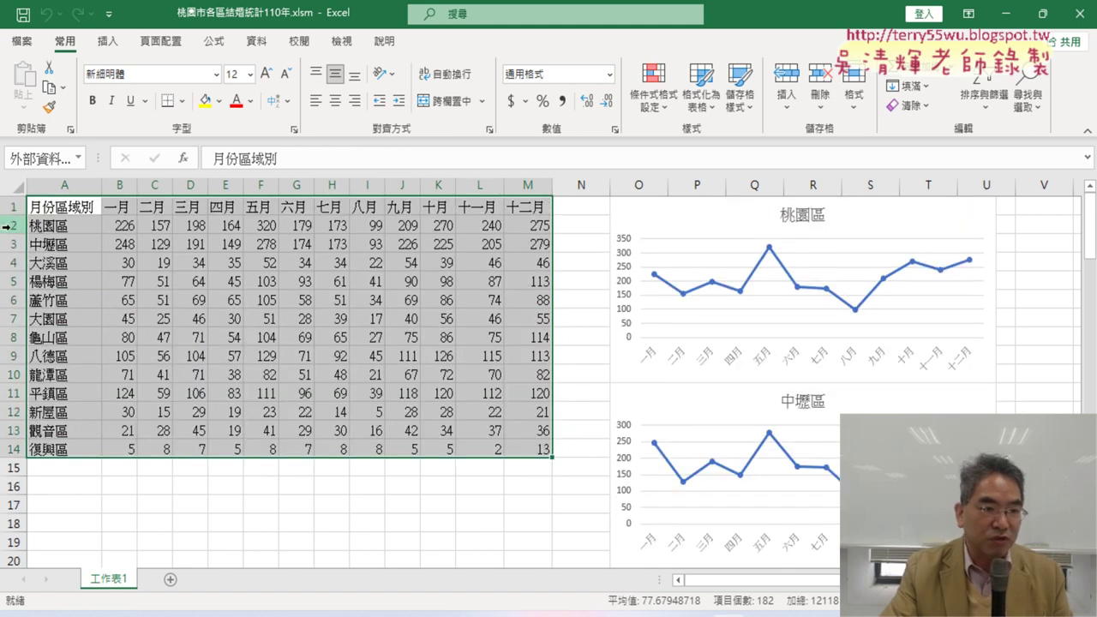
click(7, 225)
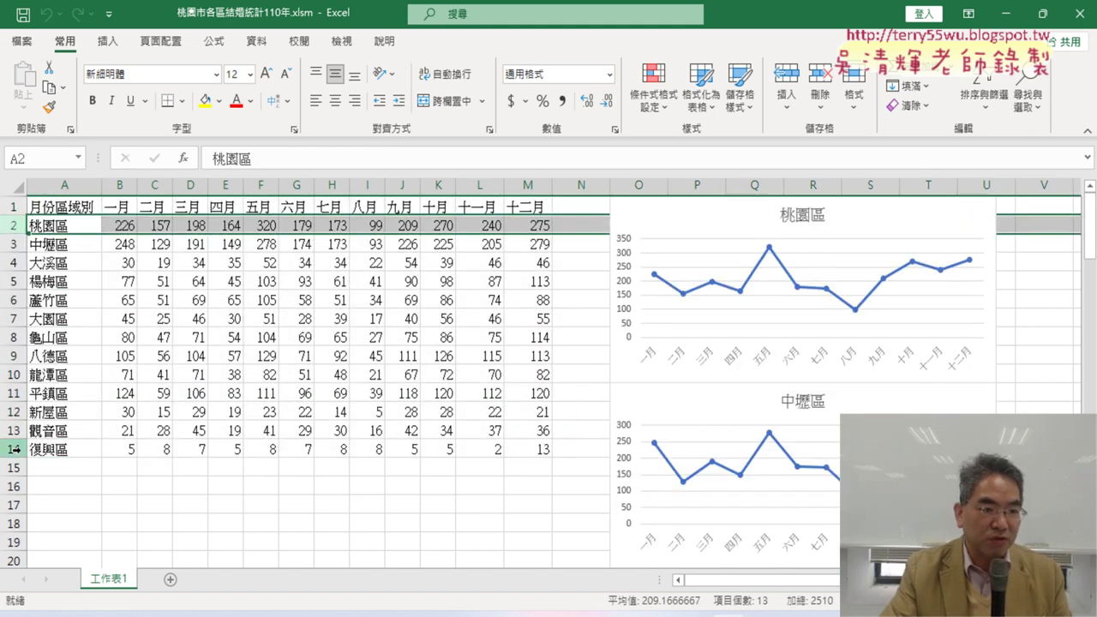
drag(14, 449, 35, 225)
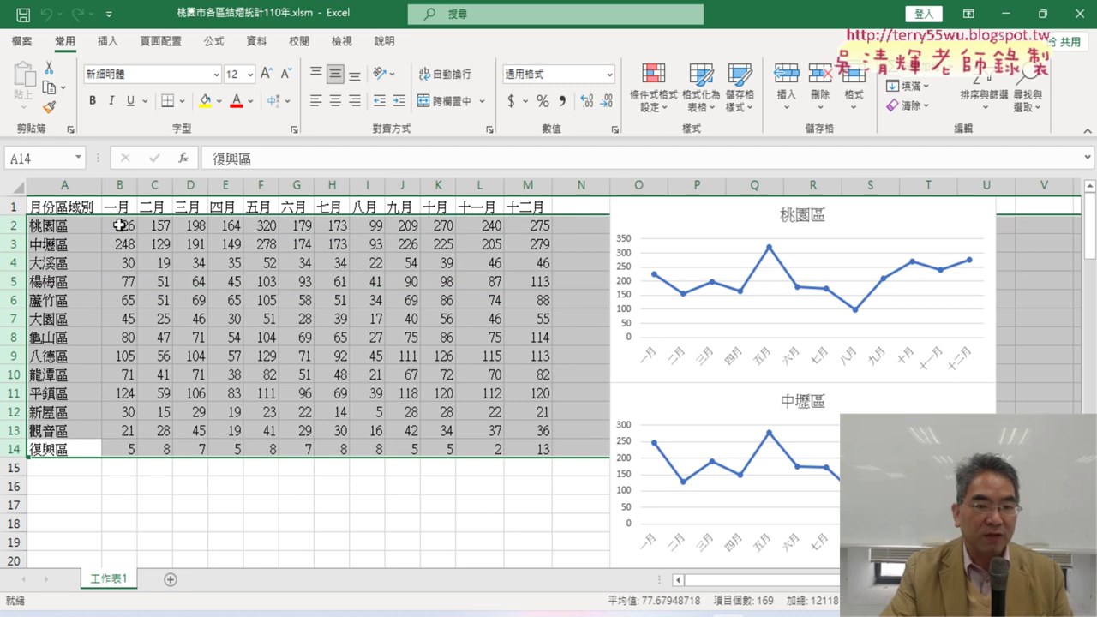
drag(123, 186, 519, 198)
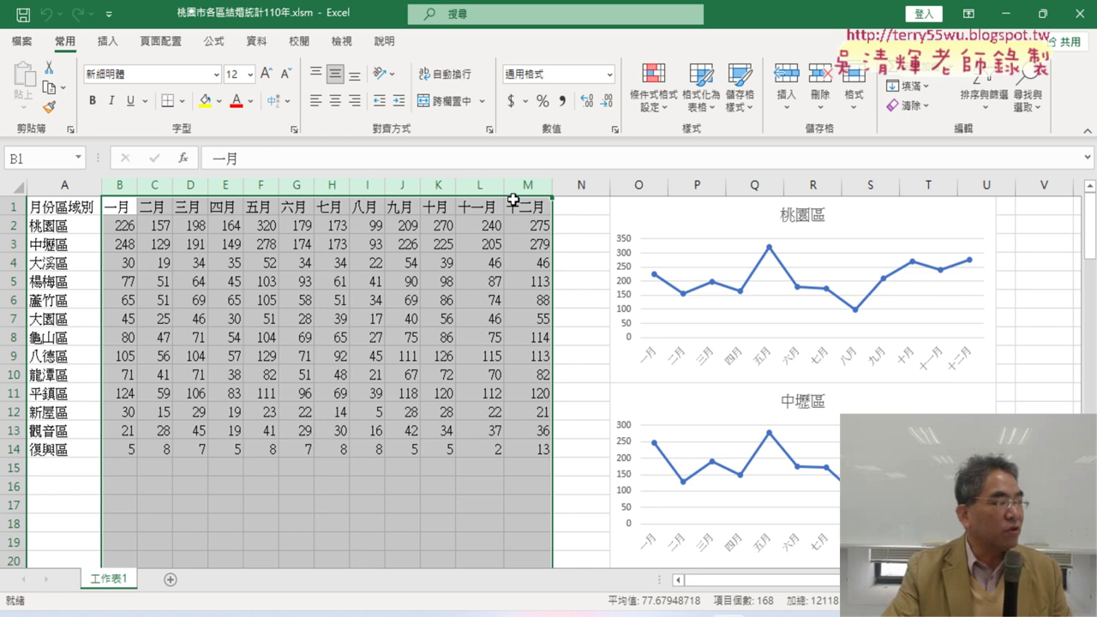
drag(71, 212, 526, 225)
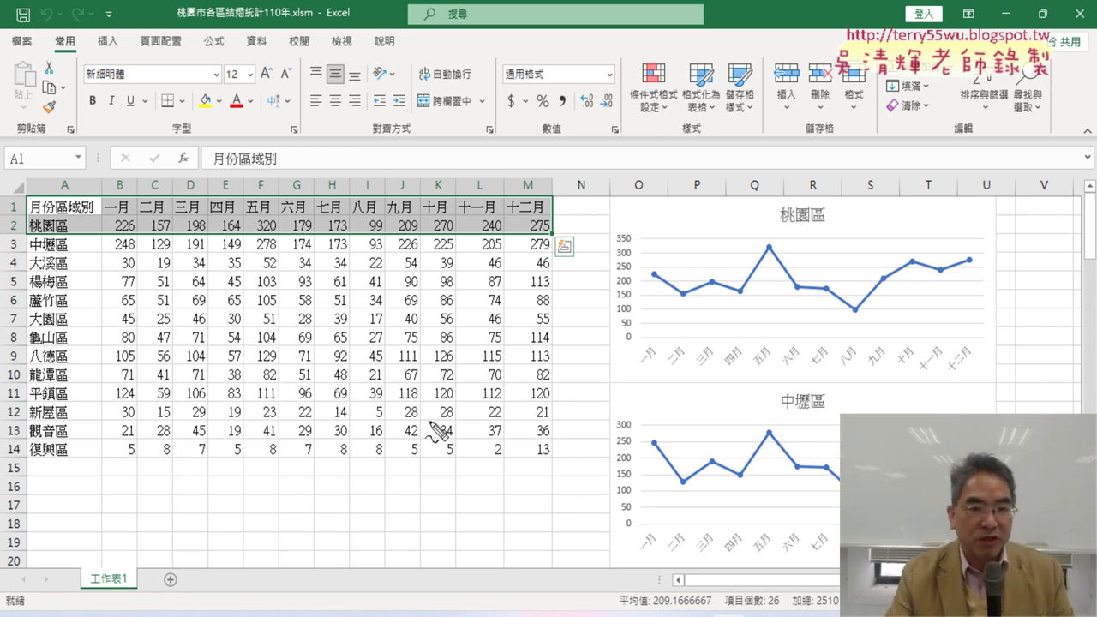
mouse_move(418, 478)
mouse_down()
mouse_move(272, 496)
mouse_move(26, 276)
mouse_move(403, 470)
mouse_up()
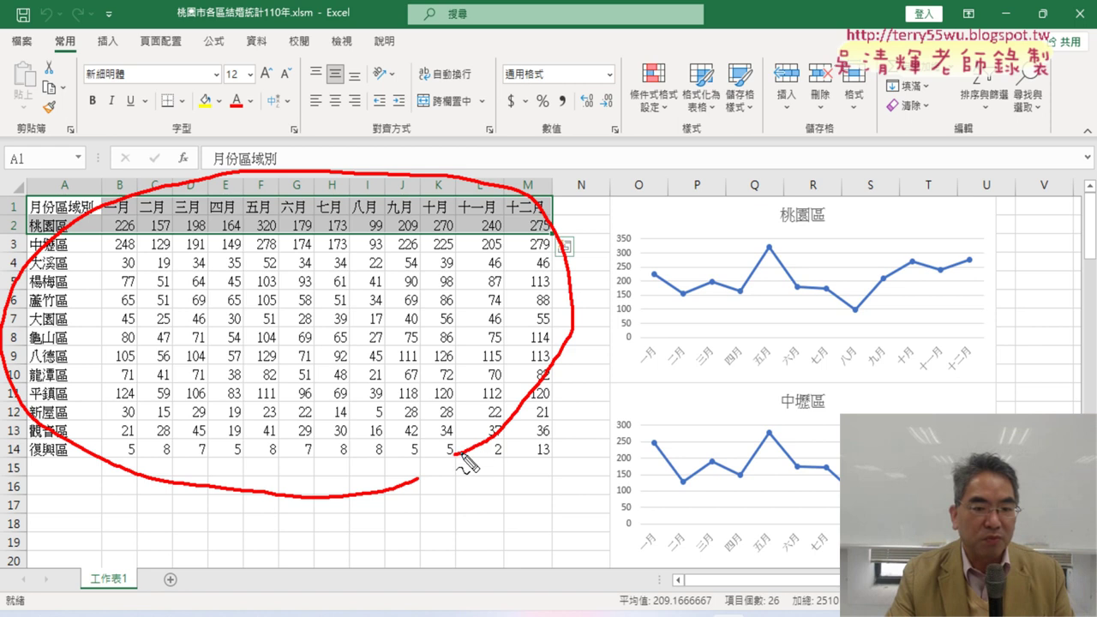
key(Escape)
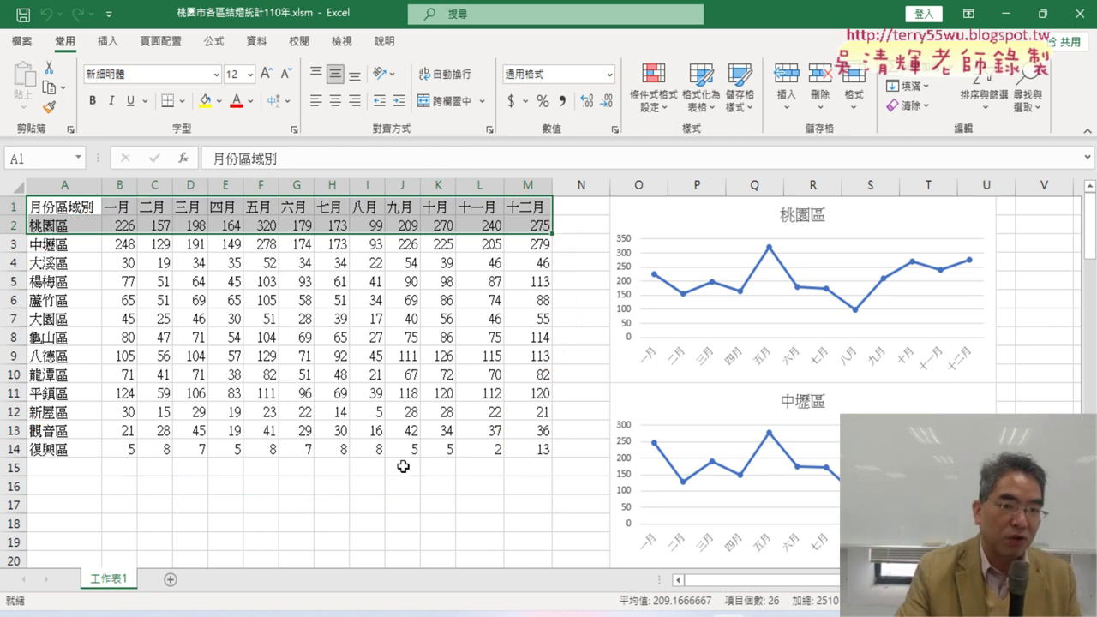
- Glance at File > New, return to reselect A1:M14, then open Excel Options
click(19, 40)
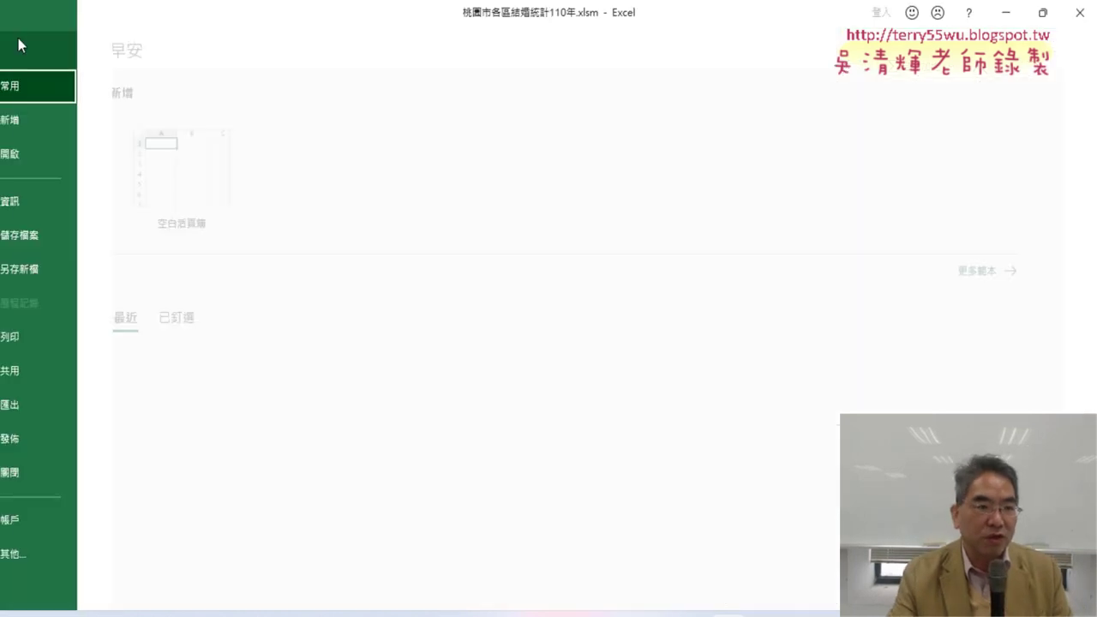
click(55, 124)
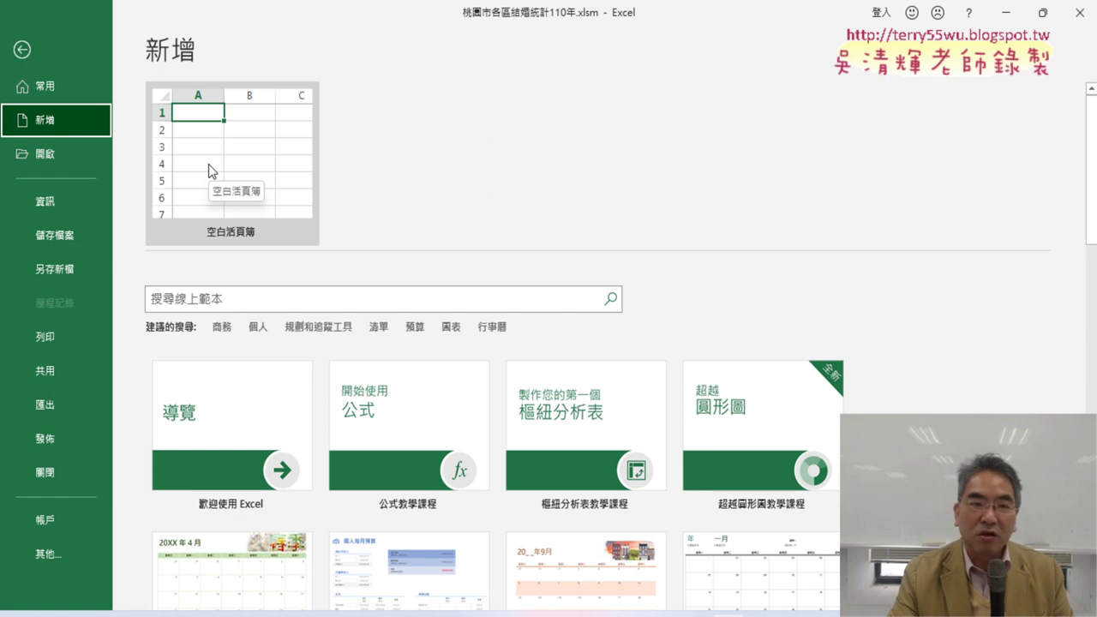
click(22, 49)
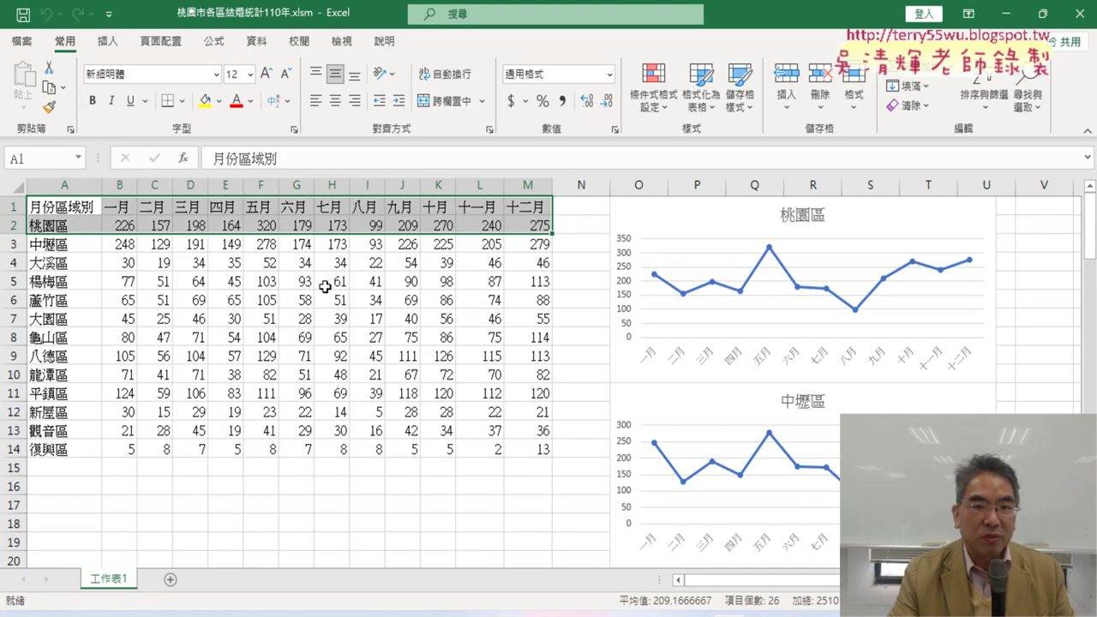
drag(43, 206, 539, 454)
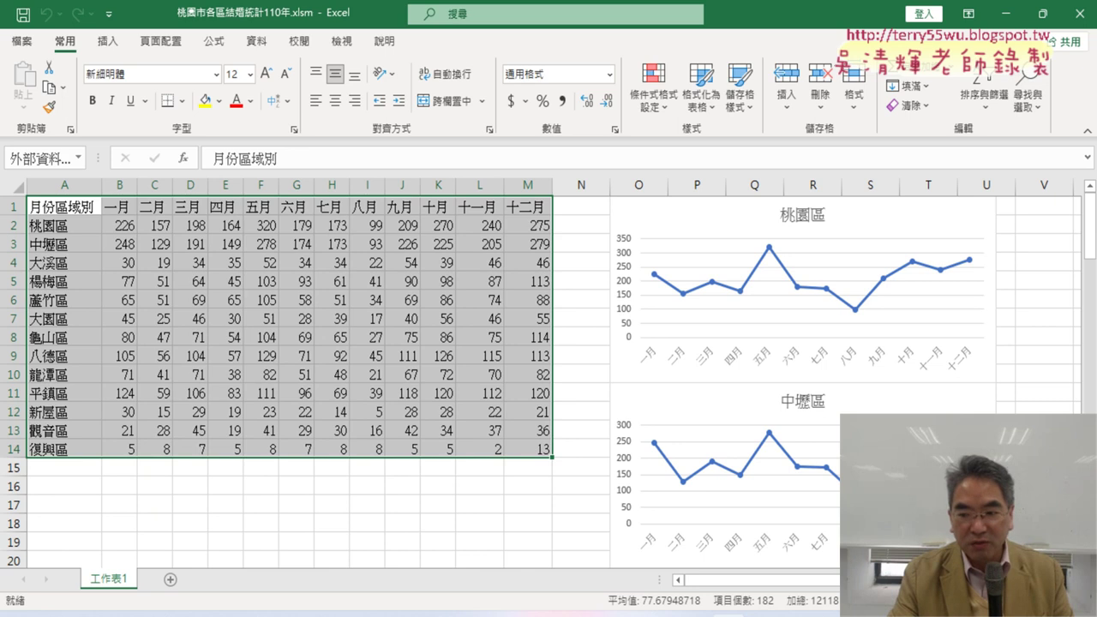
scroll(515, 342, right, 2)
scroll(859, 239, right, 3)
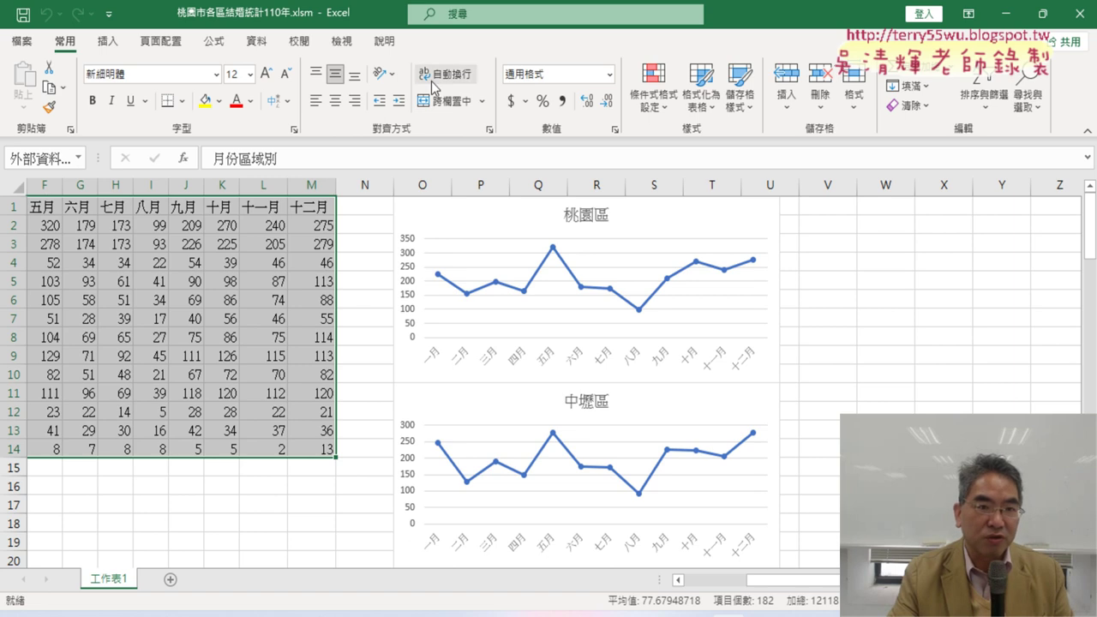
click(108, 13)
click(171, 352)
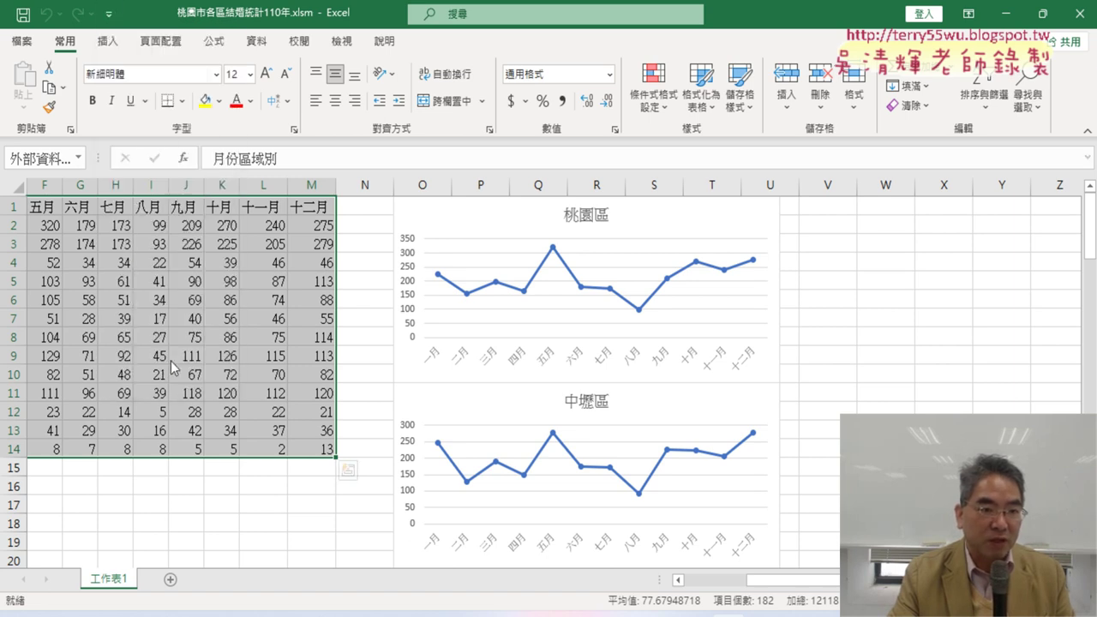
- Enable the 開發人員 (Developer) tab in Customize Ribbon and switch to it
click(240, 245)
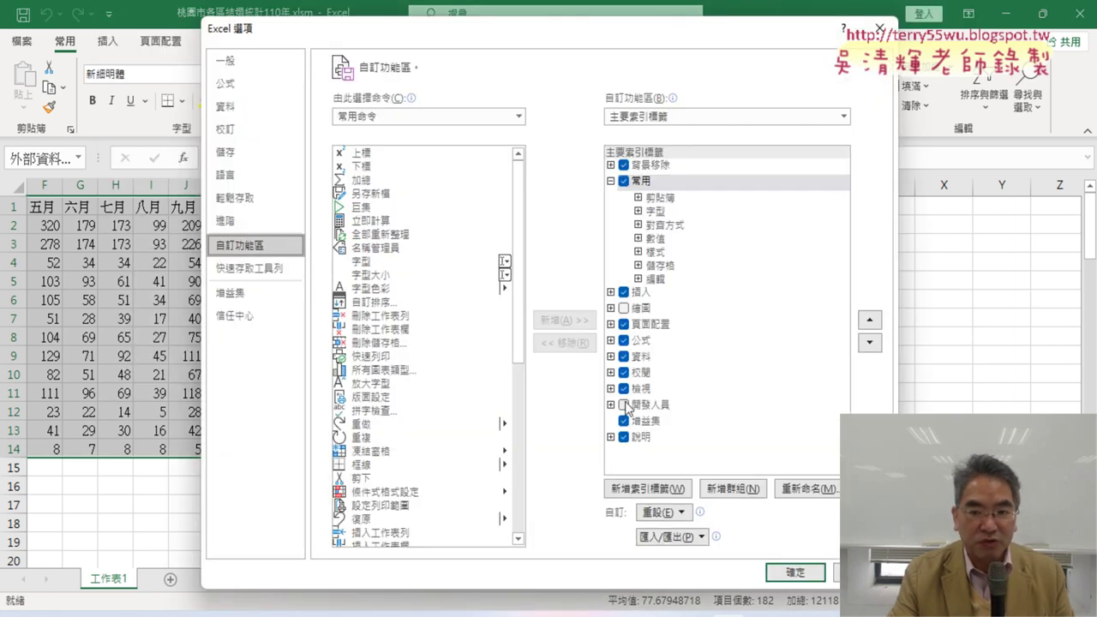
click(625, 408)
click(787, 571)
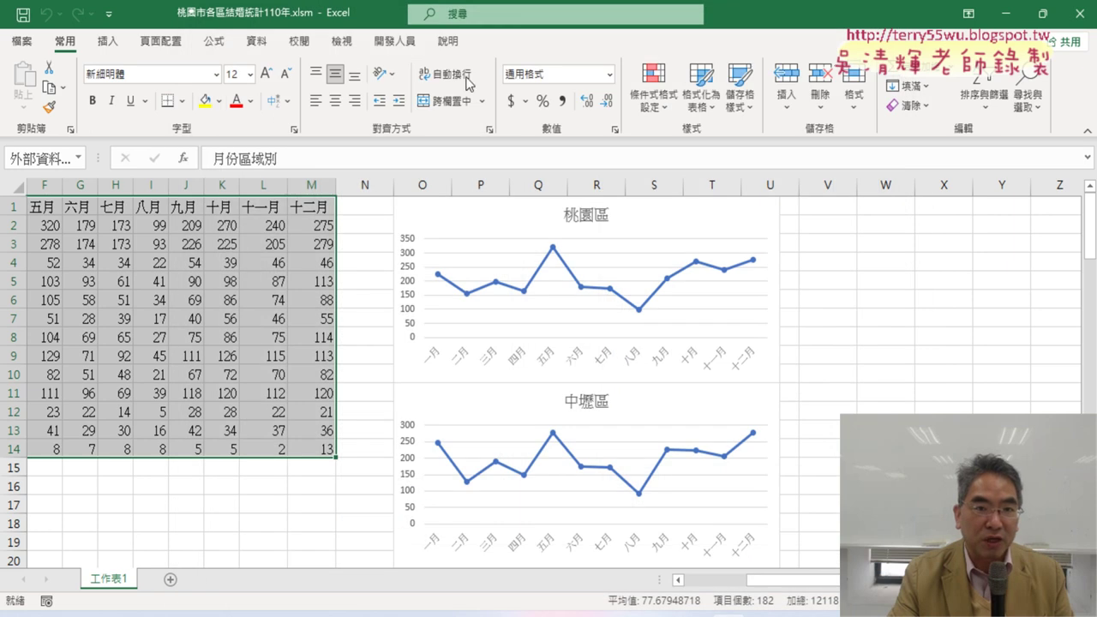
click(395, 41)
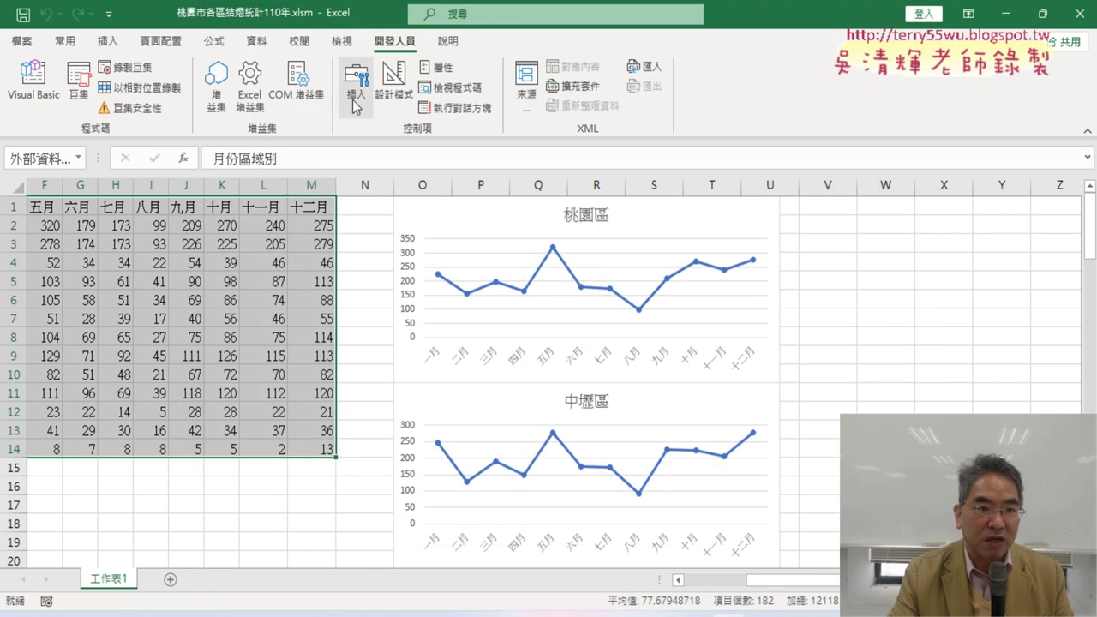
- Review the macros 全部折線圖, 刪圖 and 下載, then show the insertable form controls
click(79, 90)
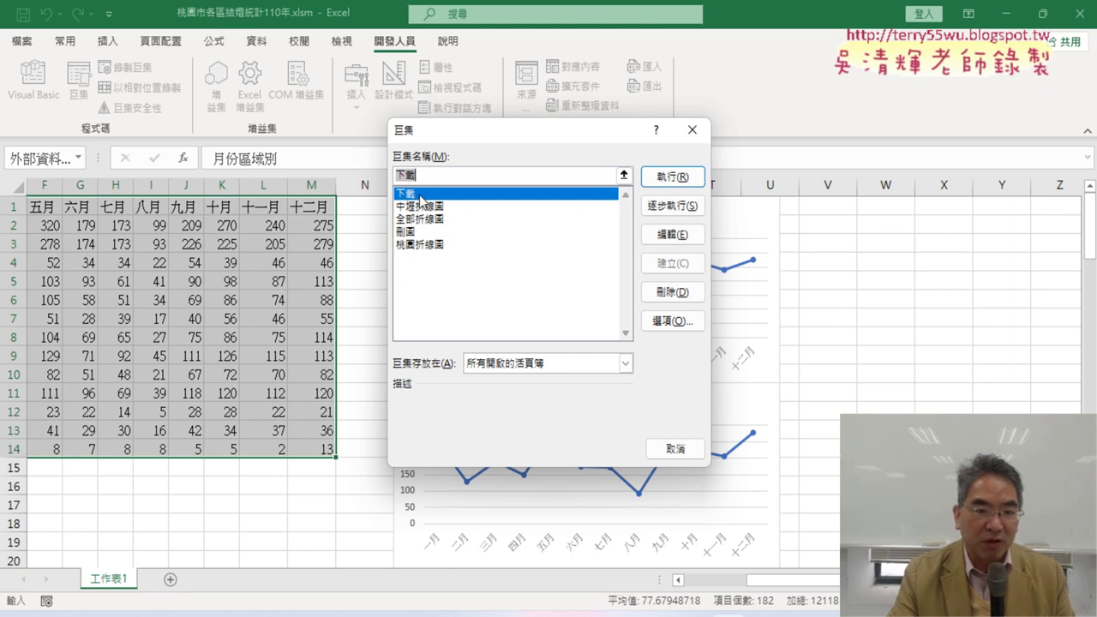
click(420, 220)
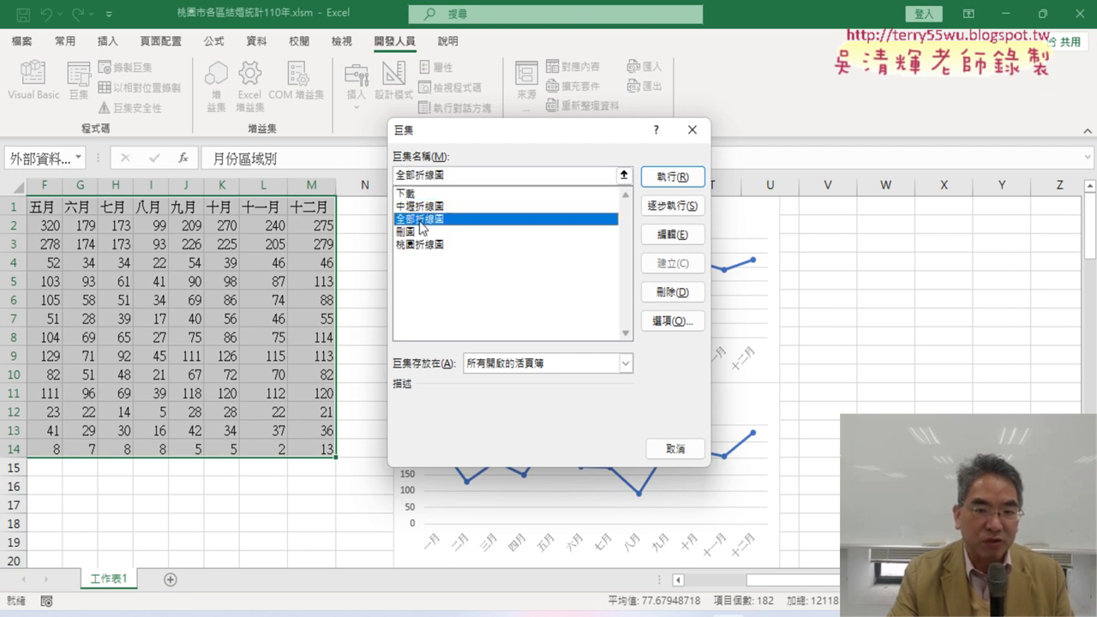
click(418, 233)
click(425, 194)
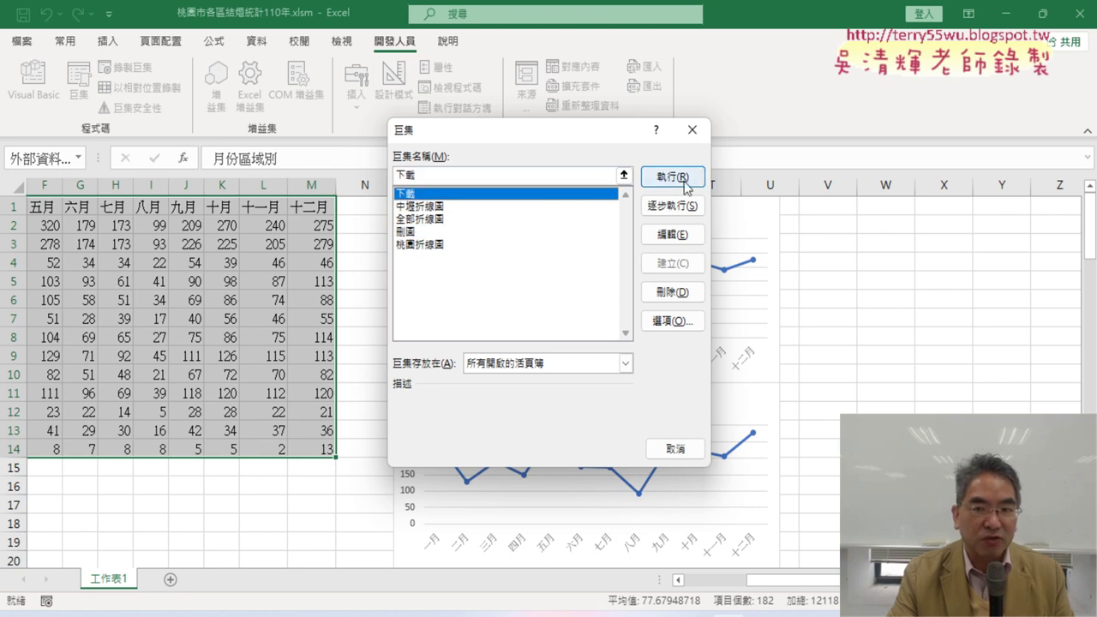
click(693, 130)
click(356, 110)
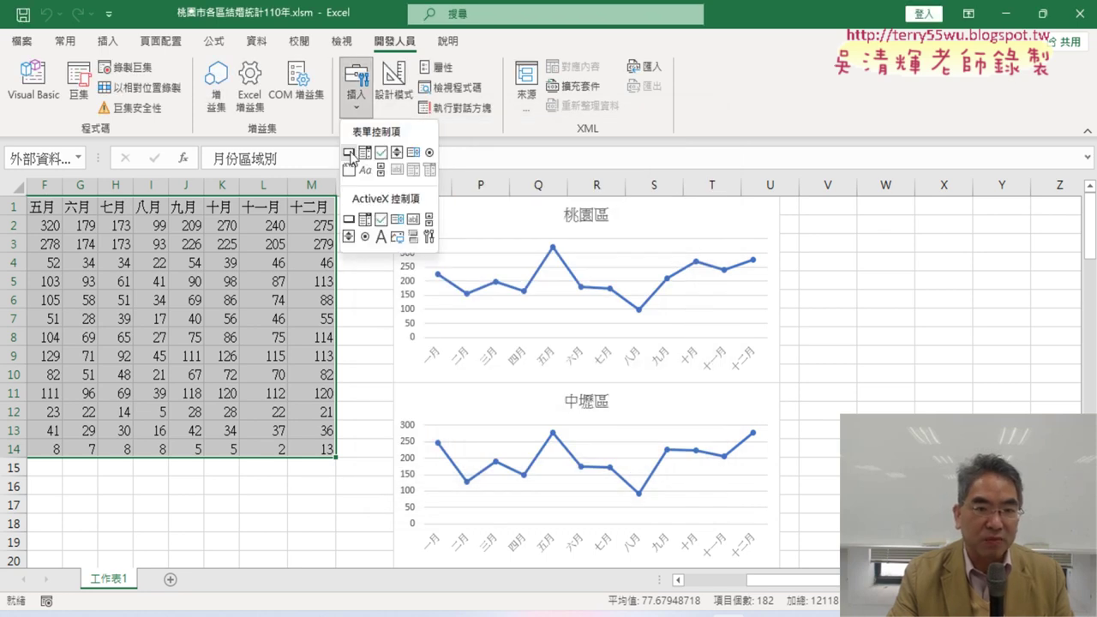
- Draw a form button over W2:Y3 and assign it the 下載 macro
click(349, 156)
drag(842, 211, 990, 247)
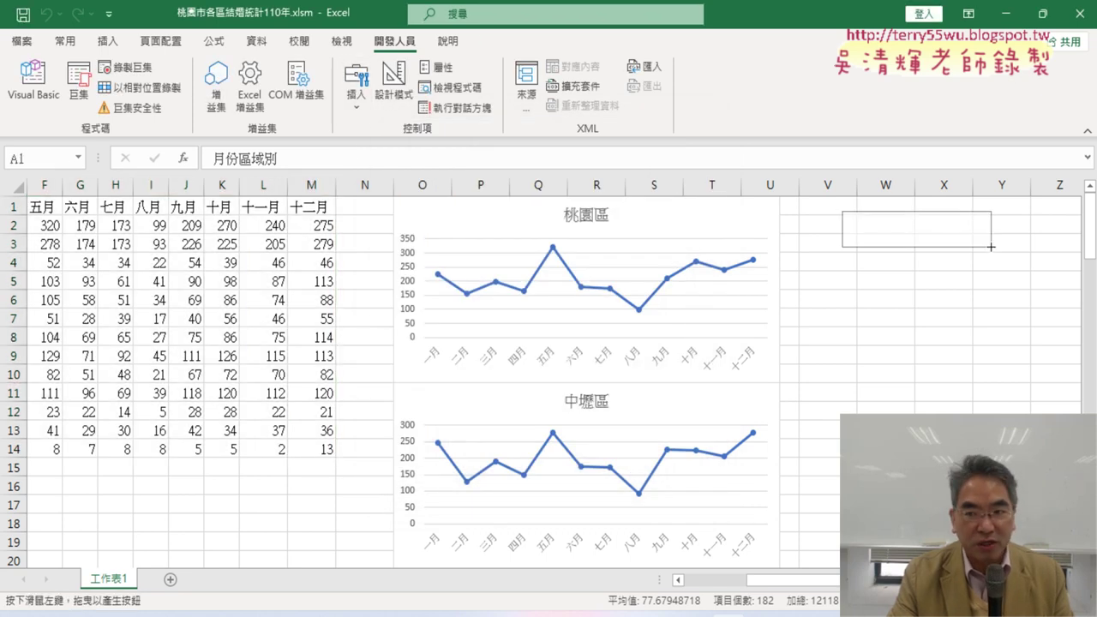
click(428, 194)
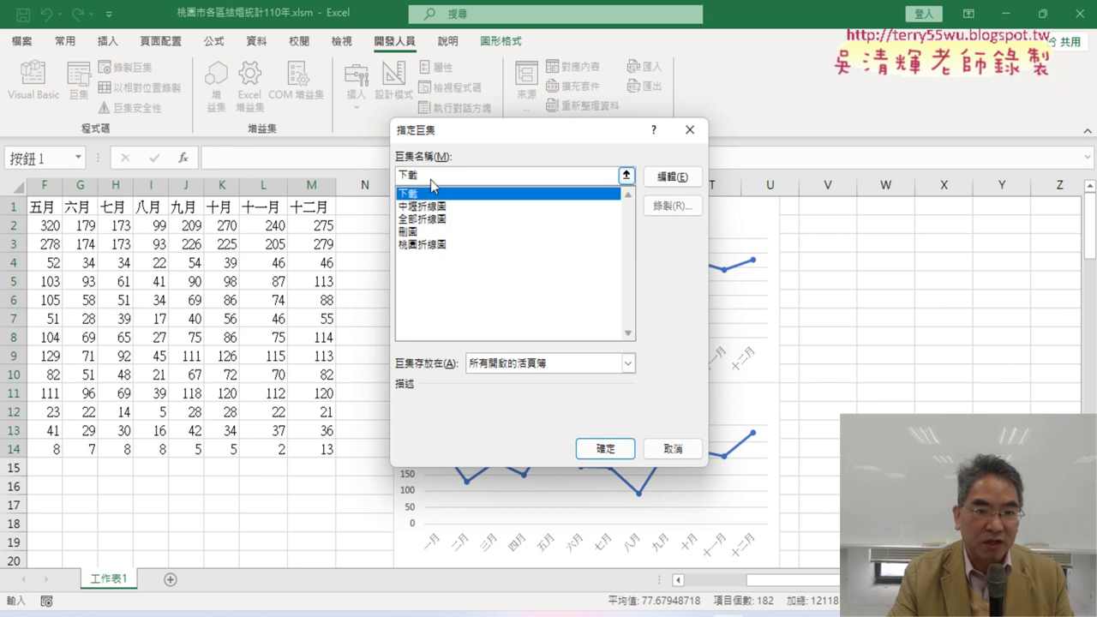
right_click(411, 175)
click(450, 210)
click(605, 448)
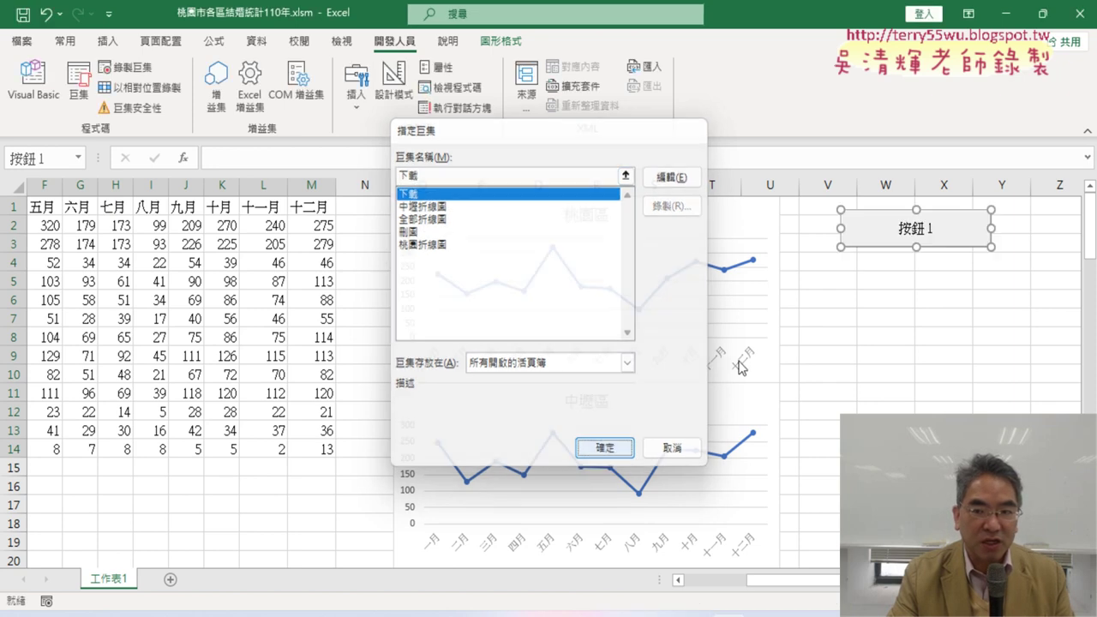
- Replace the new button's default caption with 下載
click(908, 231)
key(BackSpace)
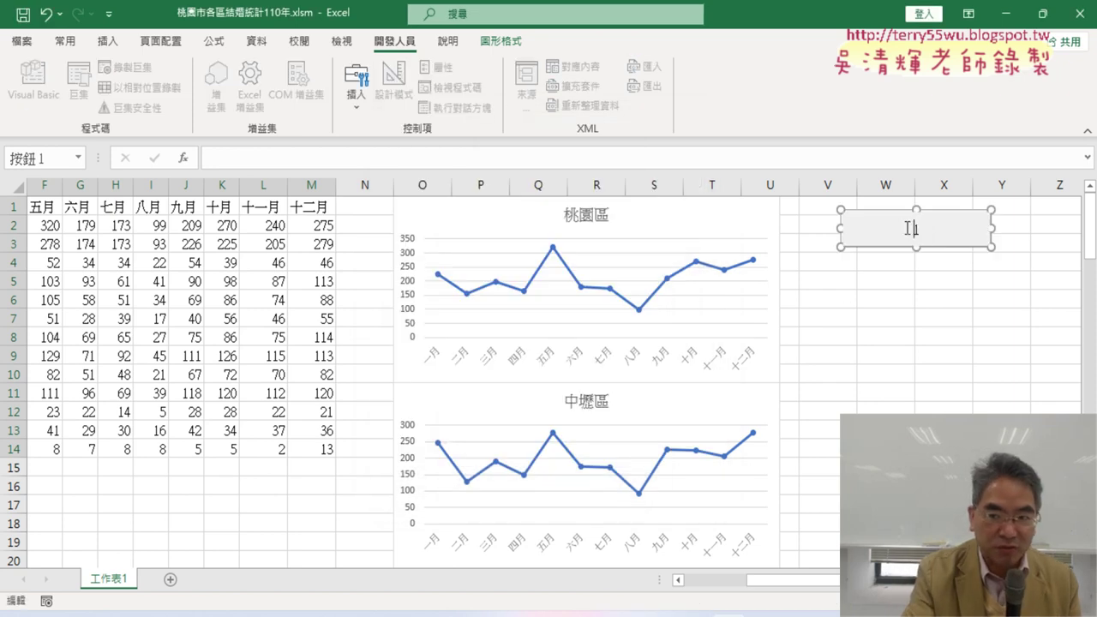
key(Delete)
key(Delete)
key(Delete)
text(下載)
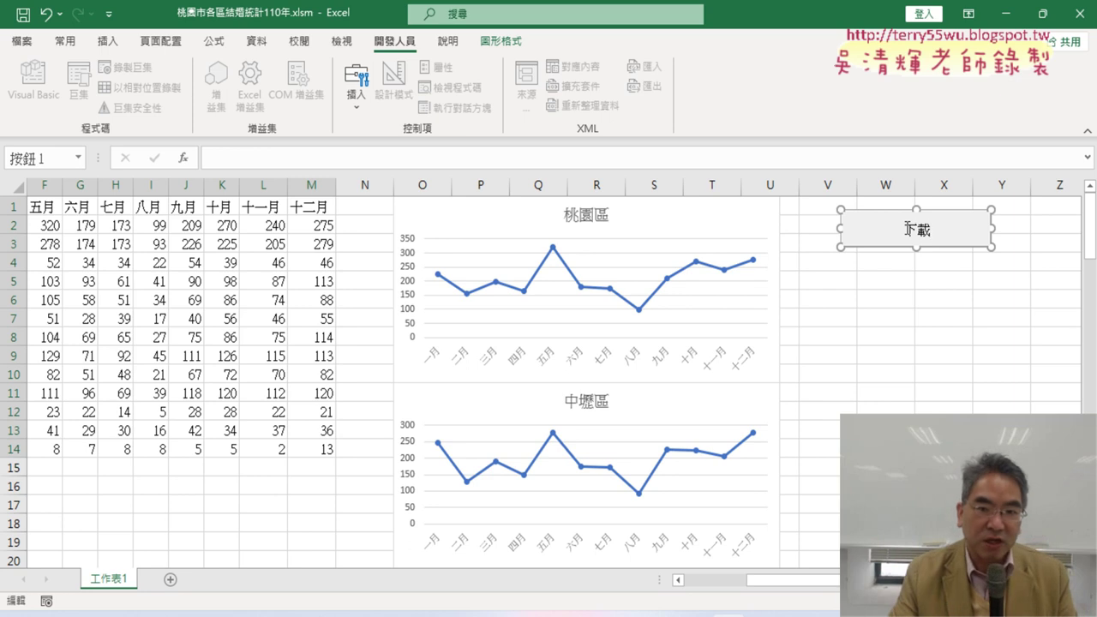
key(Escape)
key(Escape)
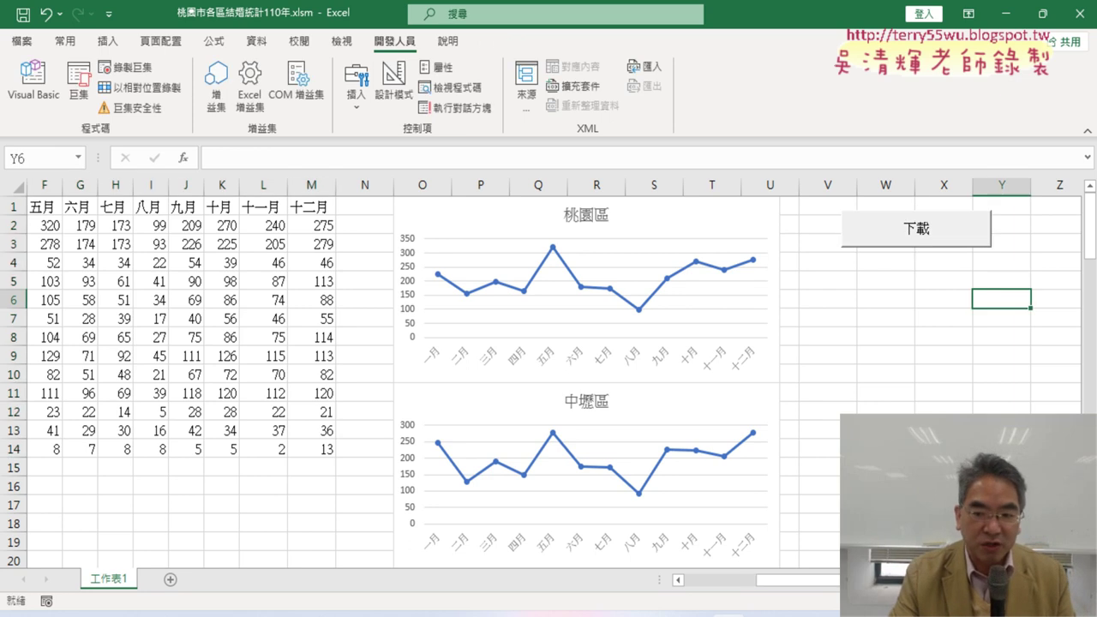
drag(797, 580, 671, 555)
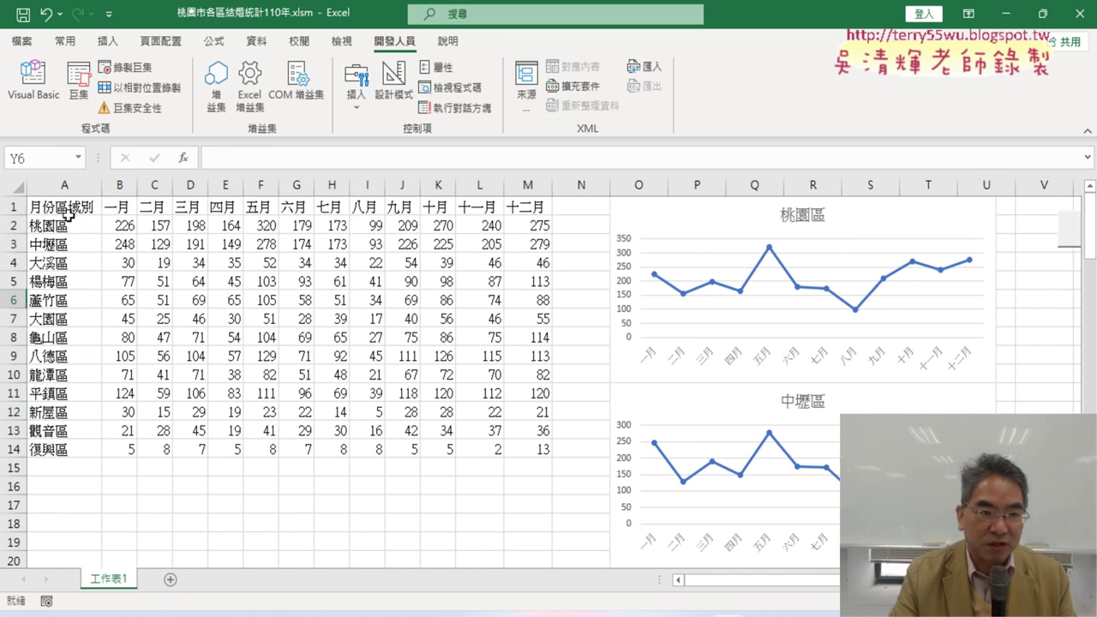
- Clear A1:M14 after confirming, then run the 下載 button to reload the data and charts
drag(67, 213, 535, 449)
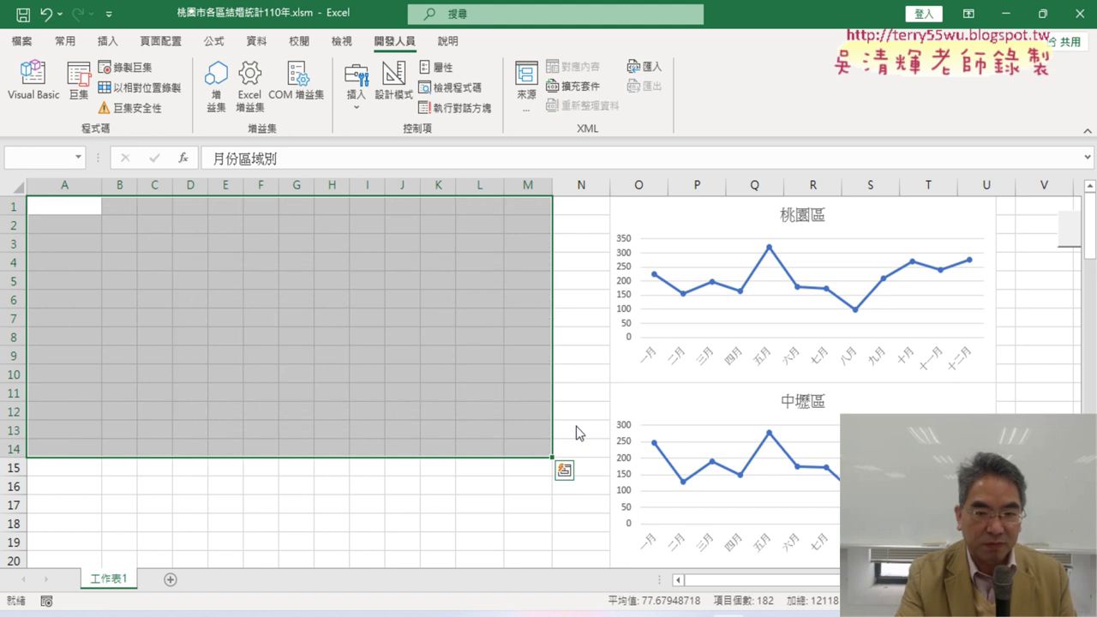
key(Delete)
click(526, 368)
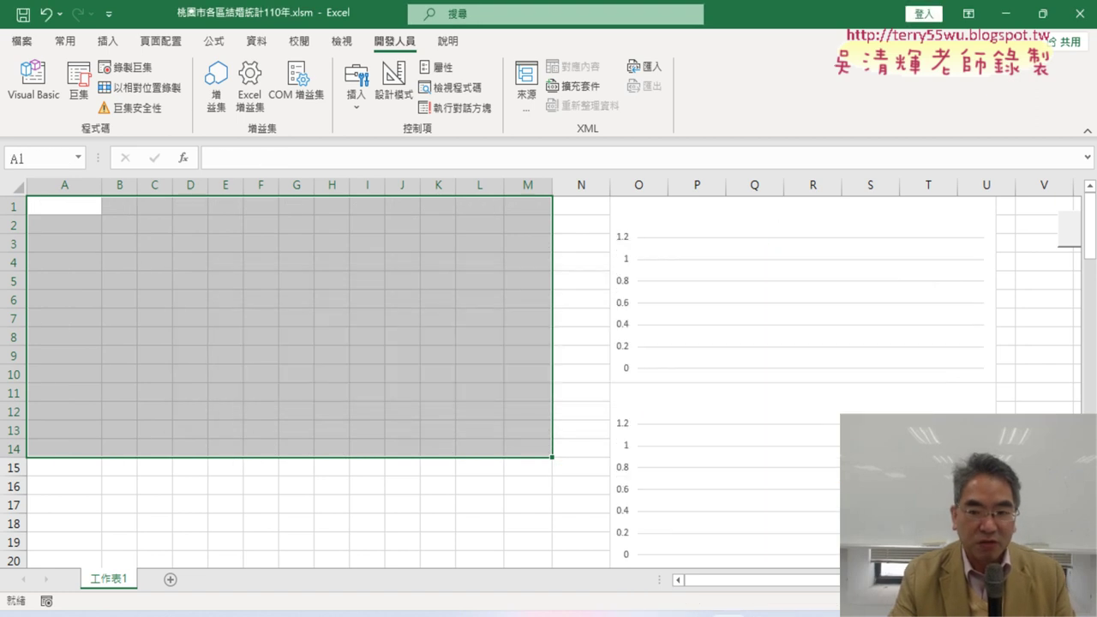
drag(754, 580, 781, 580)
click(1033, 227)
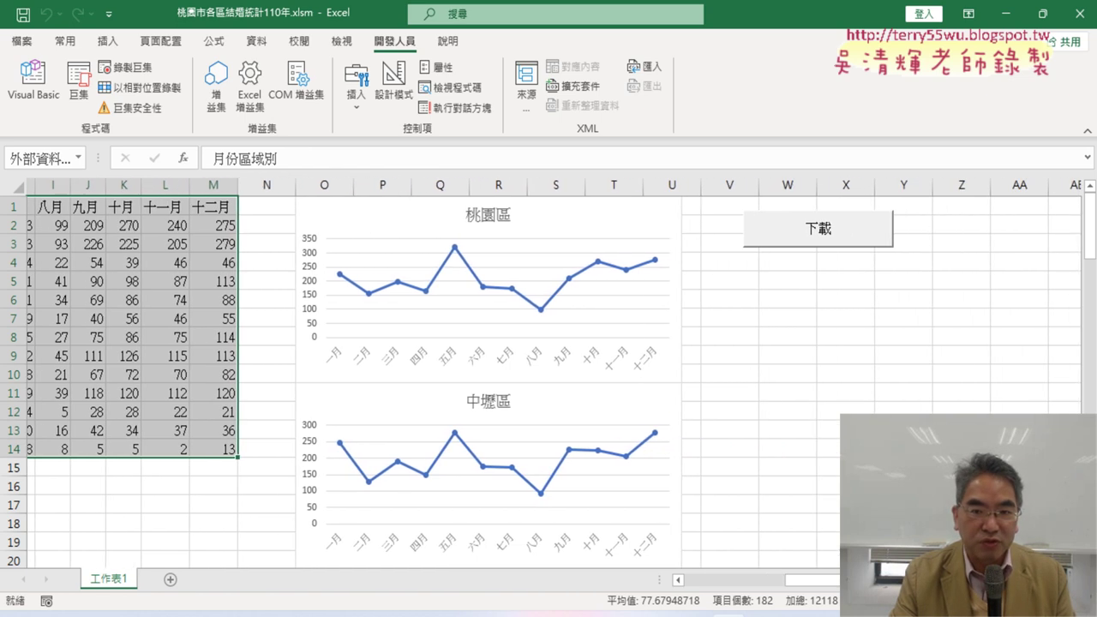
- Copy the 下載 button and paste copies at cells V4 and V7
click(356, 85)
click(349, 153)
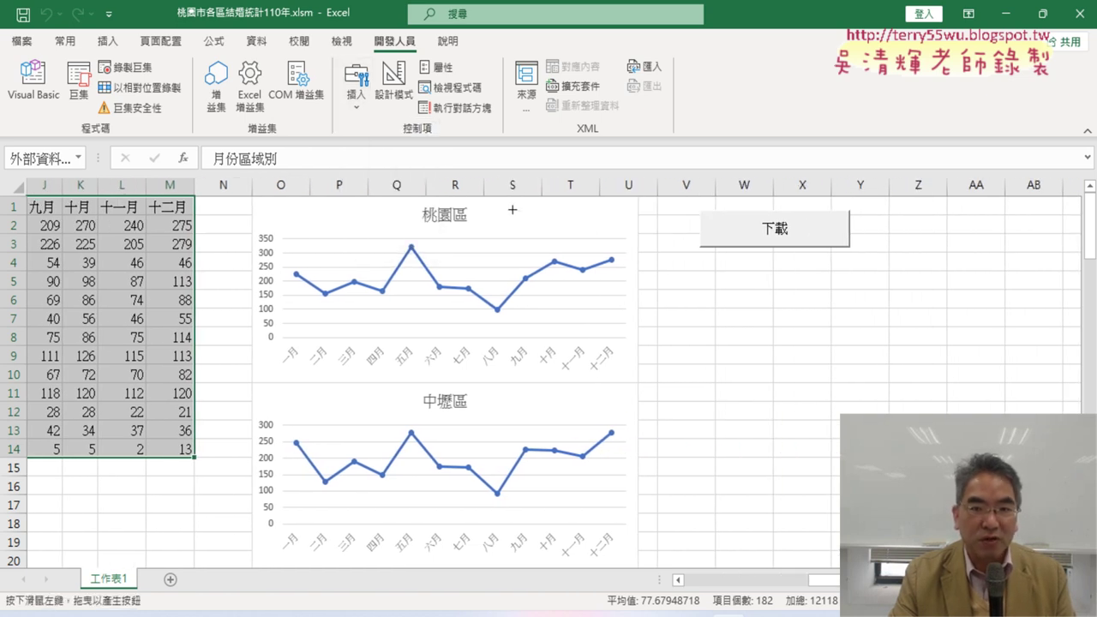
key(Escape)
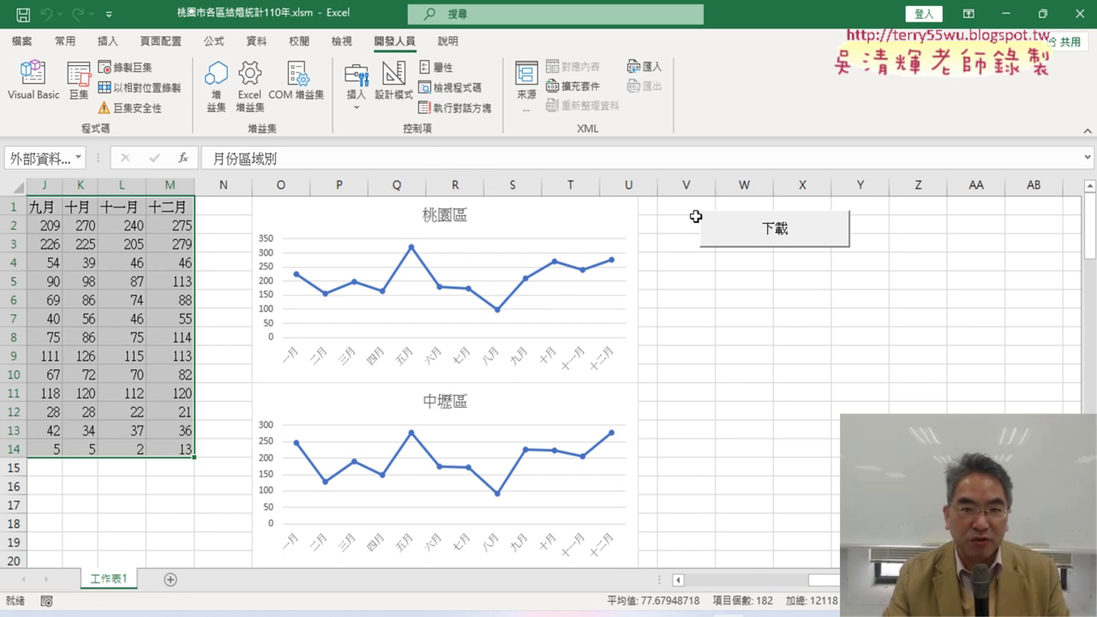
right_click(795, 230)
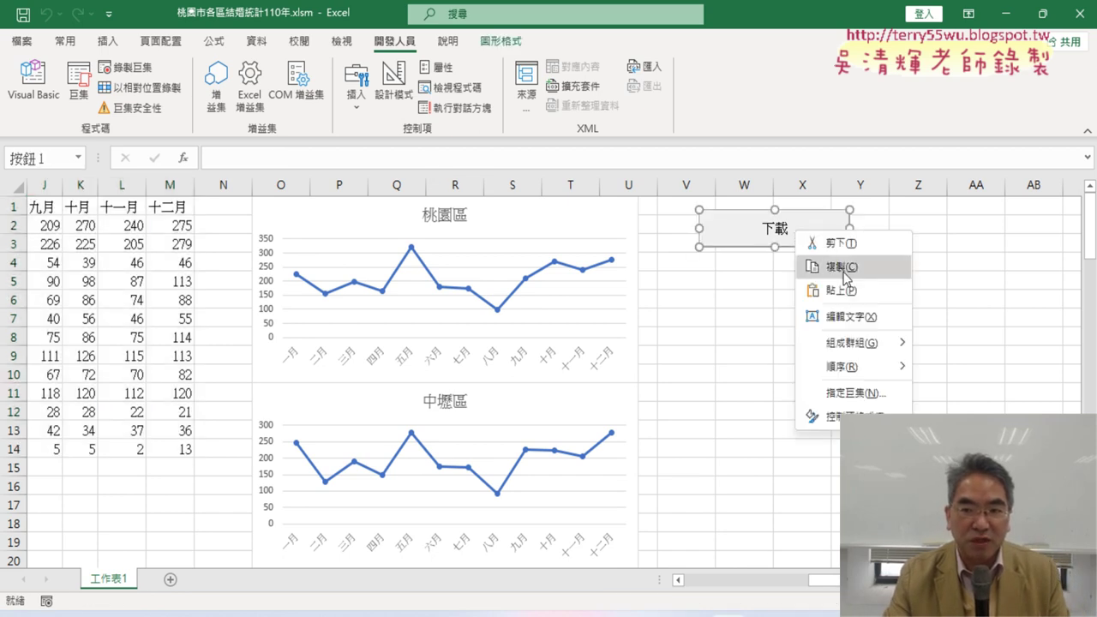
click(844, 268)
click(702, 261)
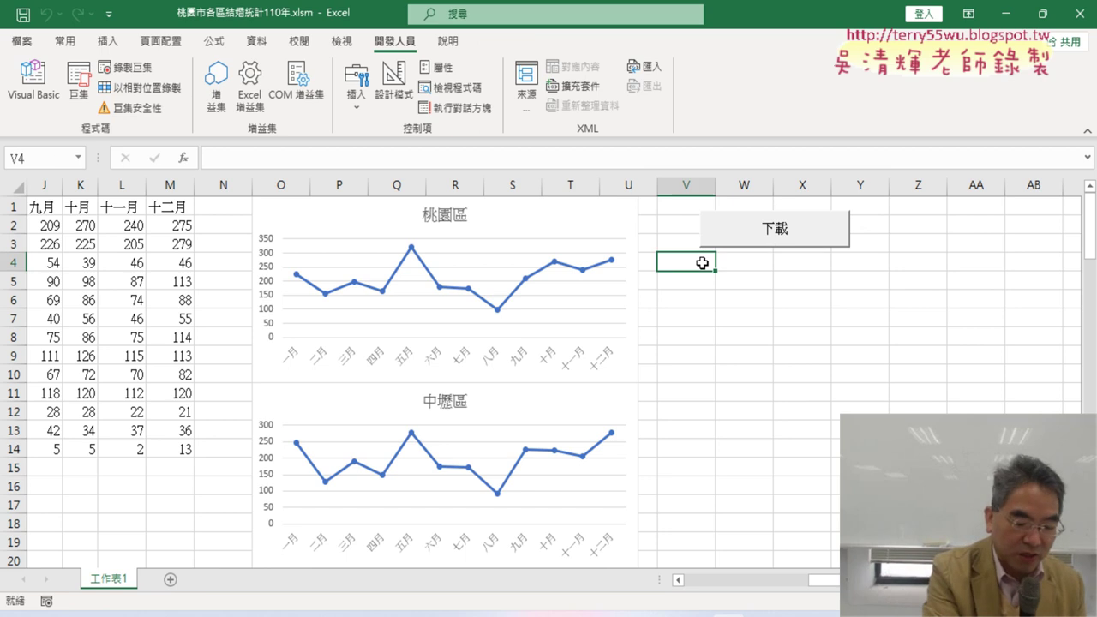
key(ctrl+v)
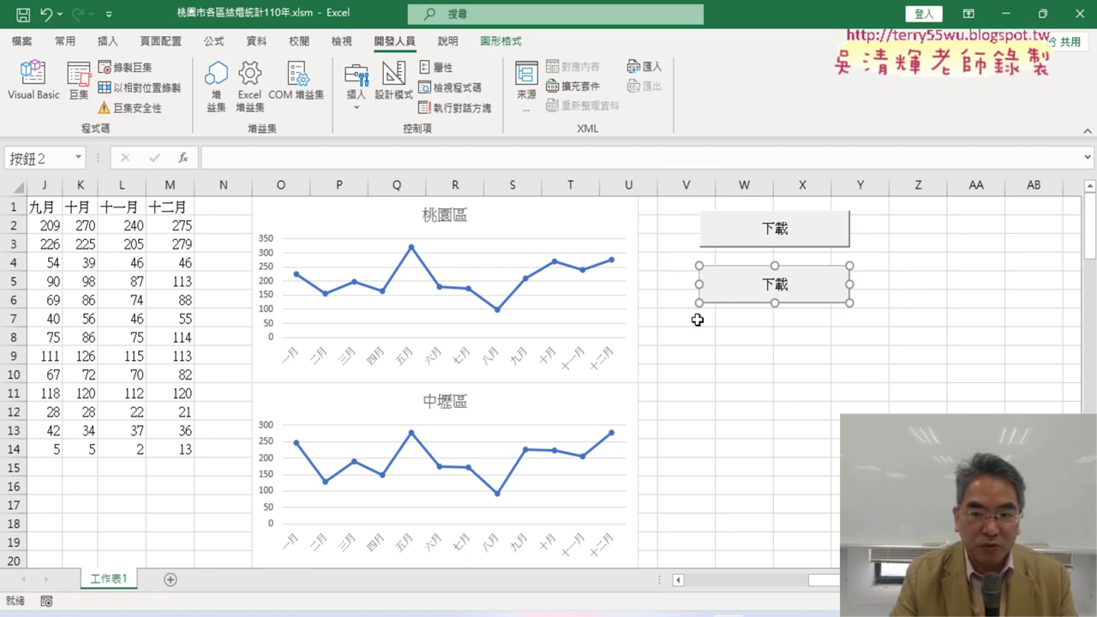
click(697, 320)
key(ctrl+v)
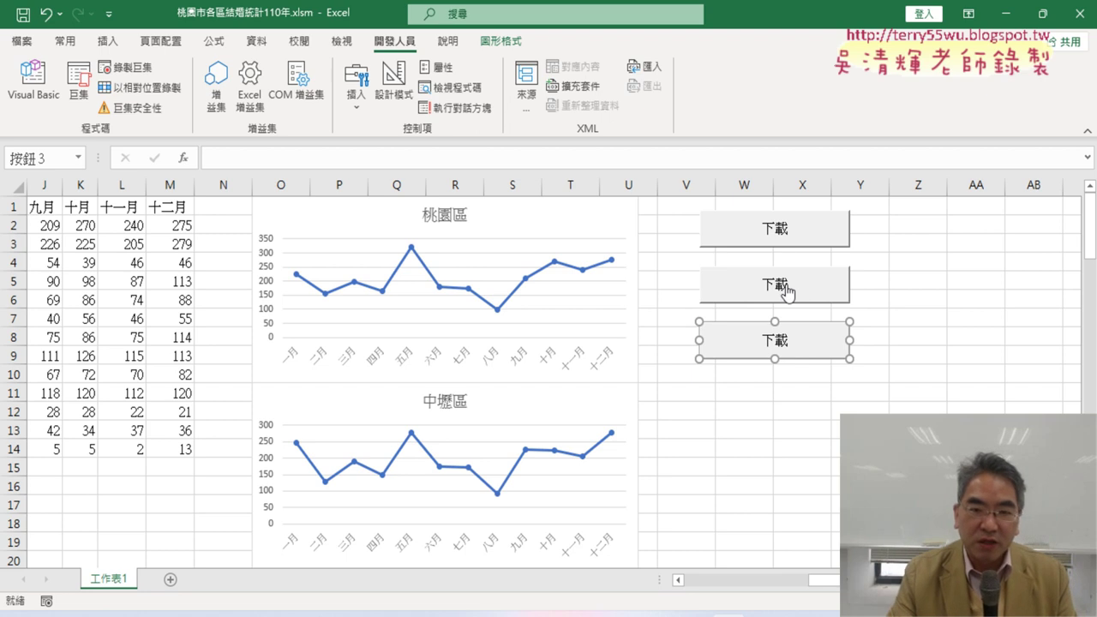
- Check the 桃園折線圖 and 中壢折線圖 macros, then paste copies at V10 and V13
click(75, 86)
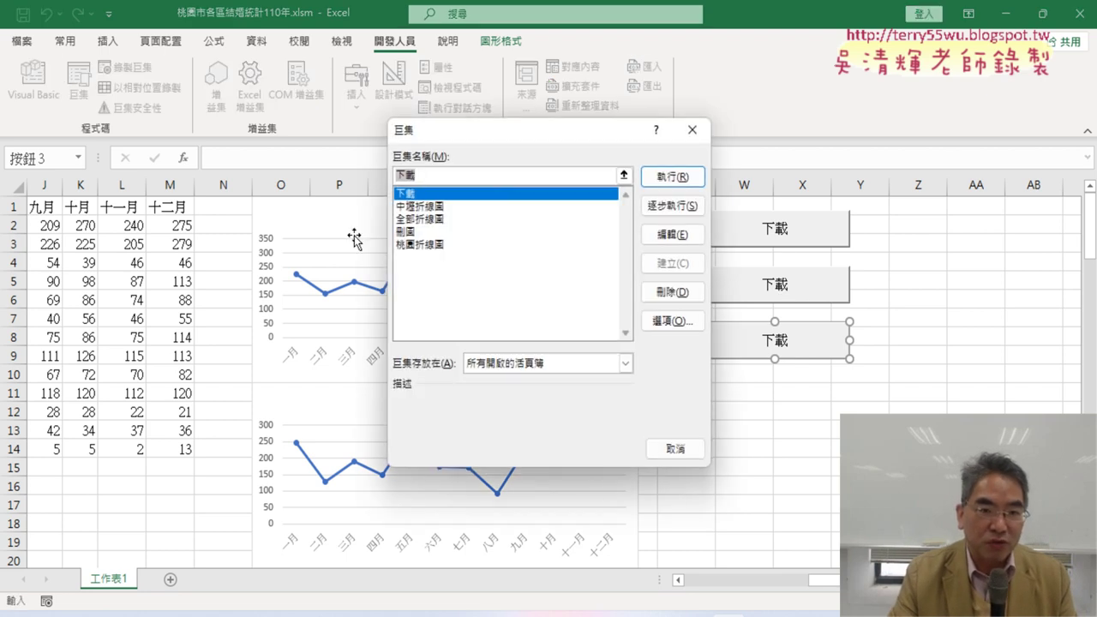
click(429, 245)
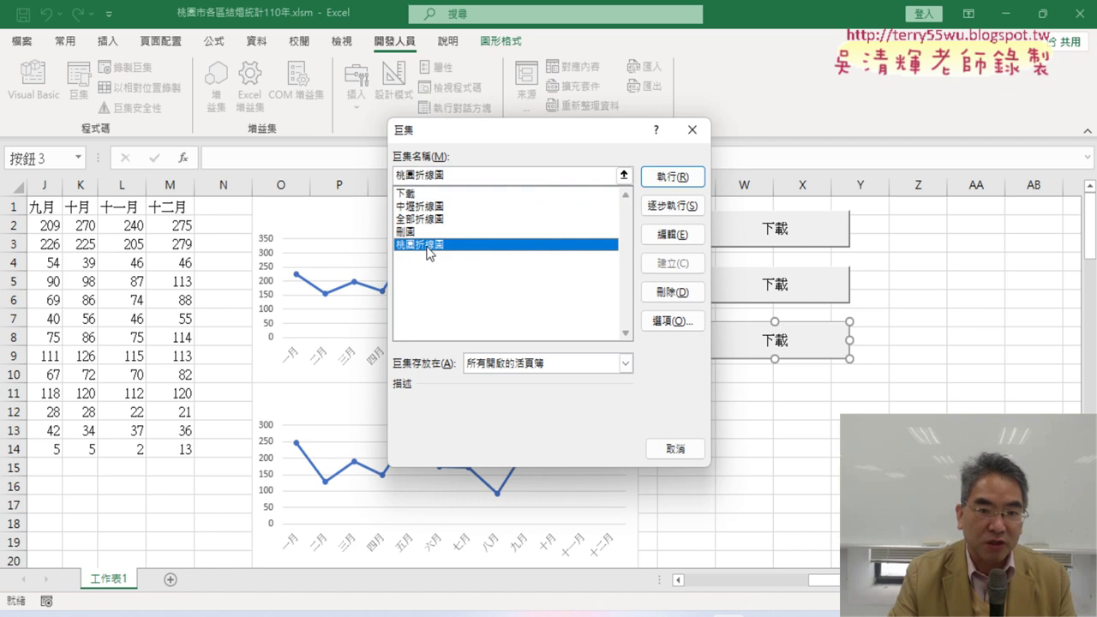
click(428, 207)
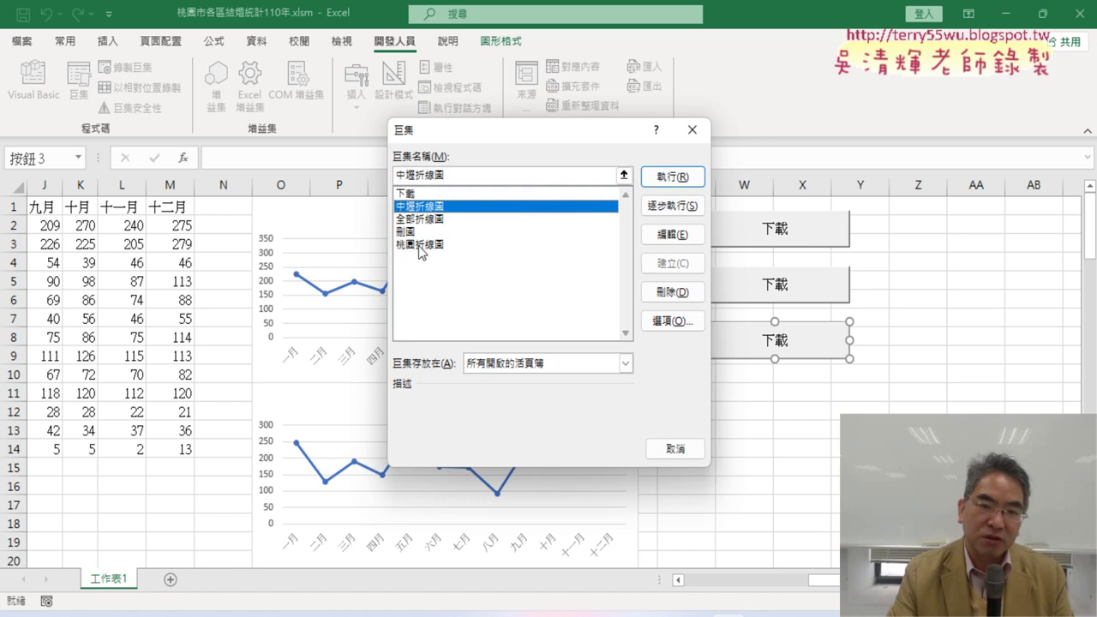
click(696, 131)
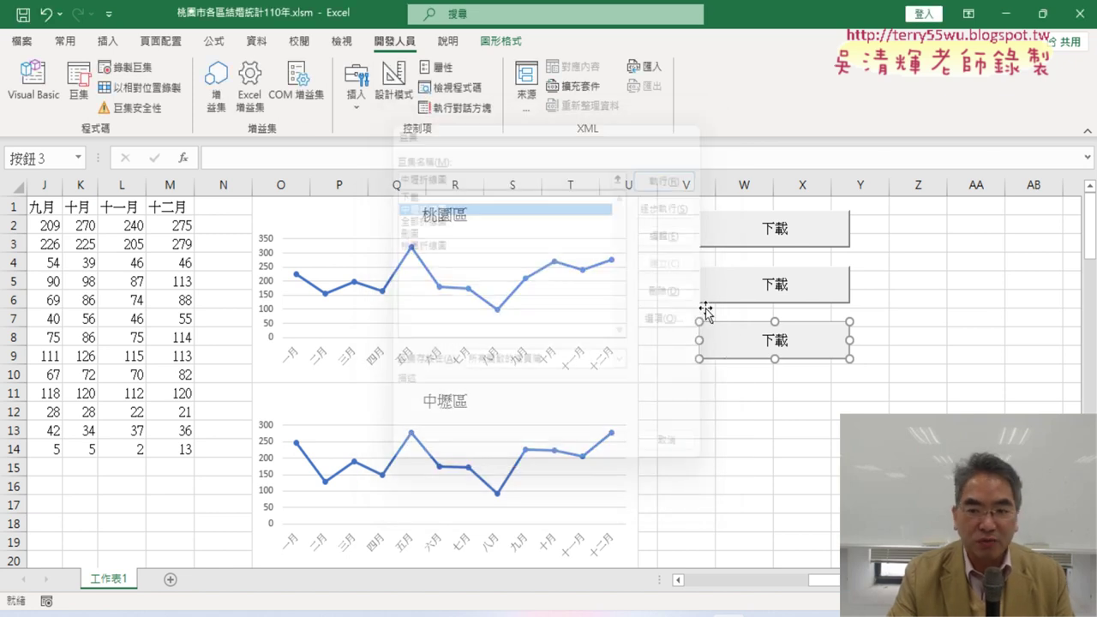
click(705, 380)
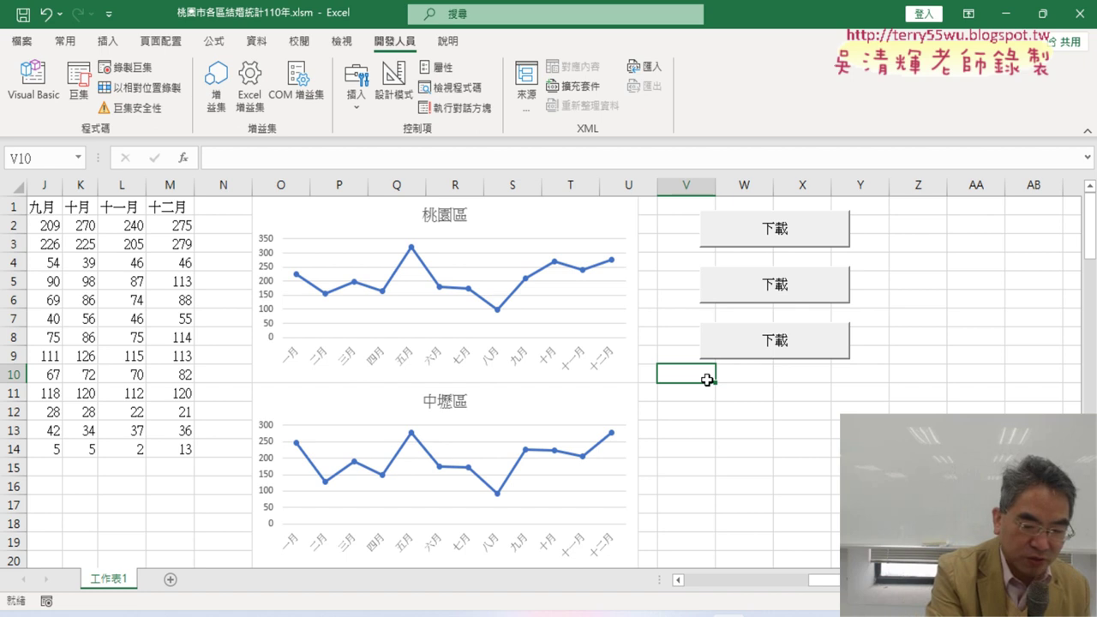
key(ctrl+v)
click(680, 424)
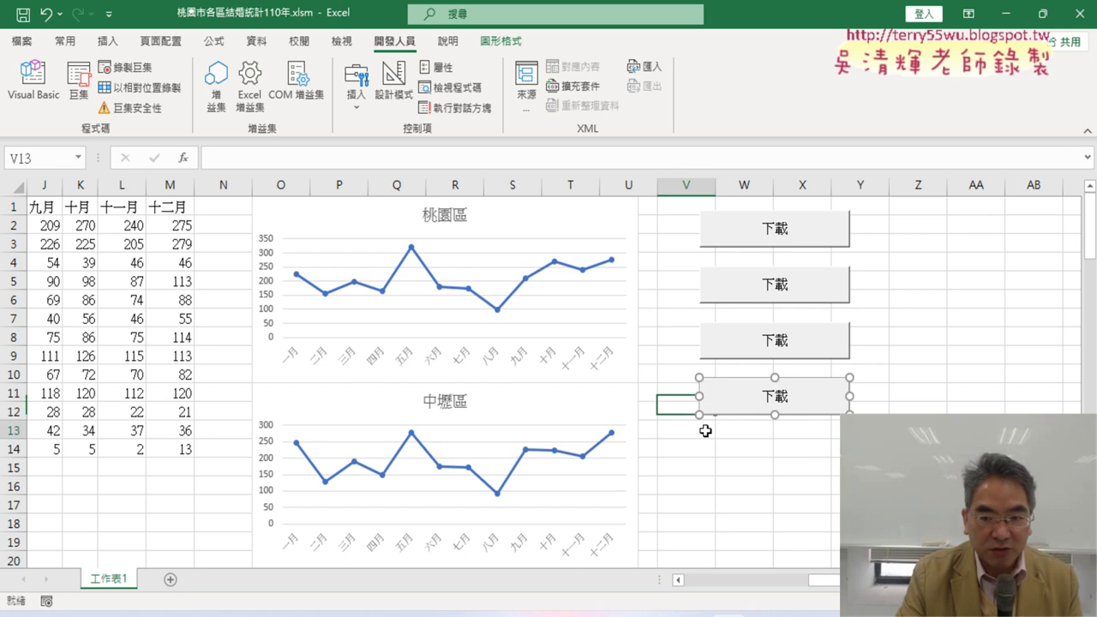
key(ctrl+v)
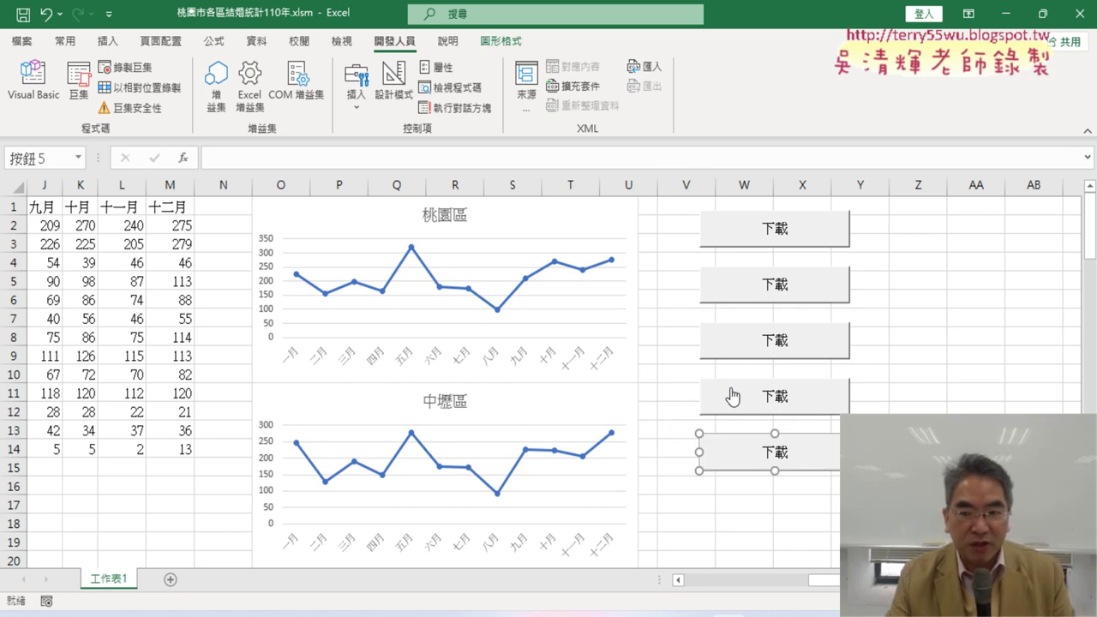
- Assign the 桃園折線圖 macro to the second button and clear its old 下載 caption
right_click(776, 279)
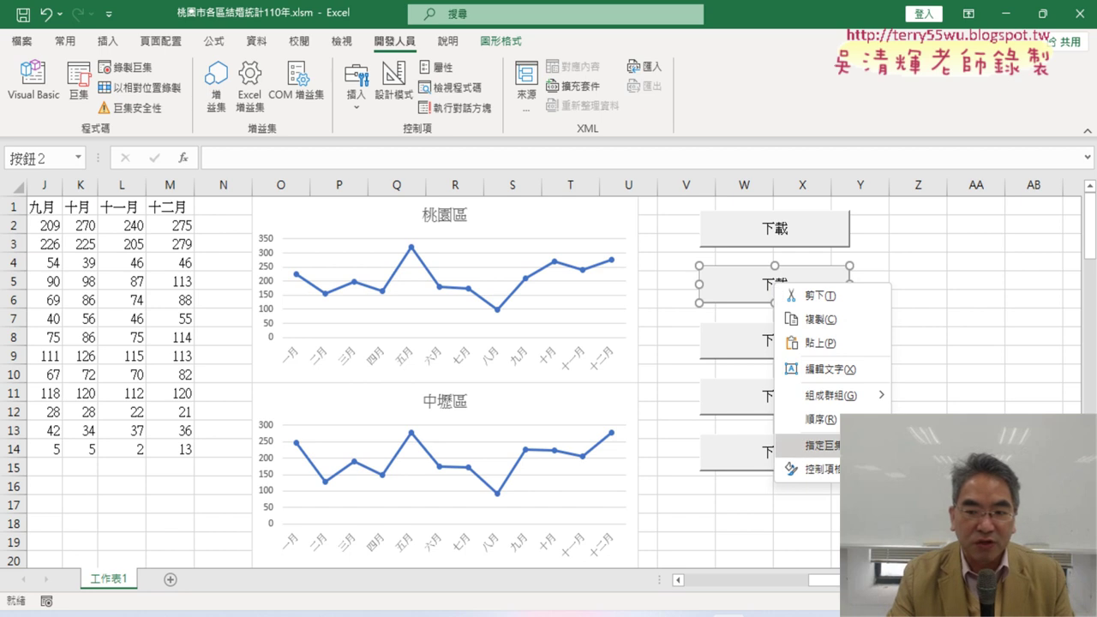
click(810, 445)
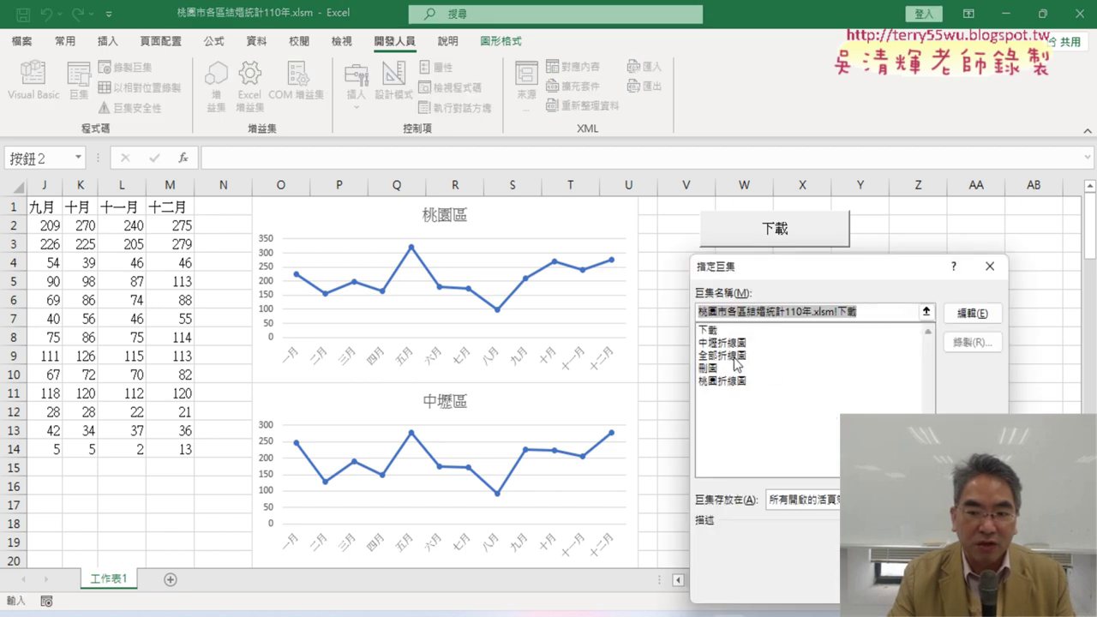
click(724, 380)
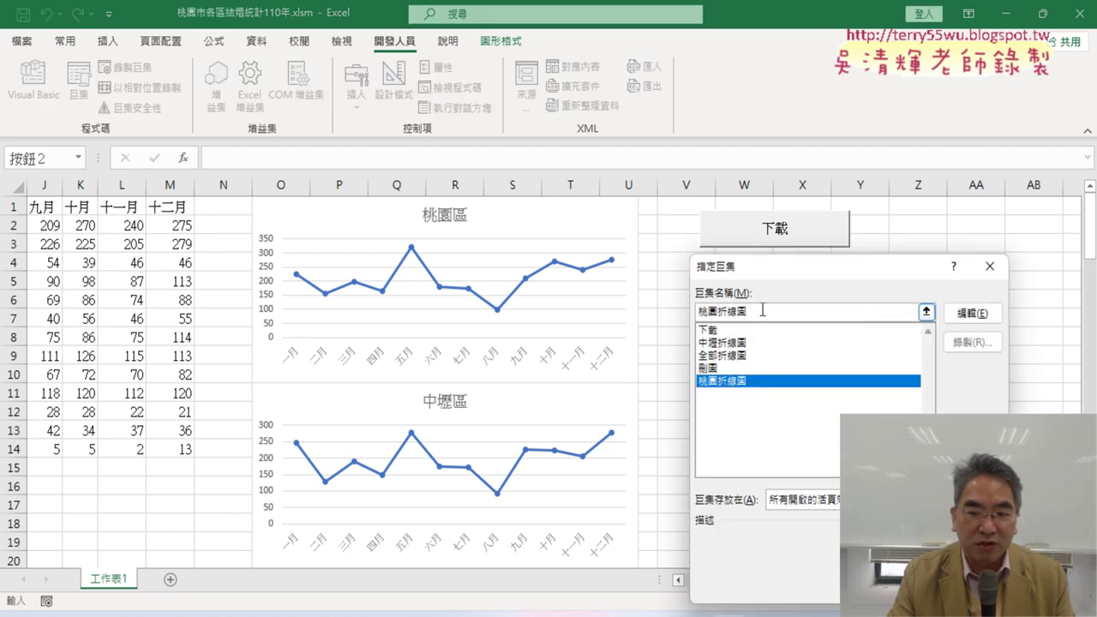
right_click(732, 319)
click(763, 356)
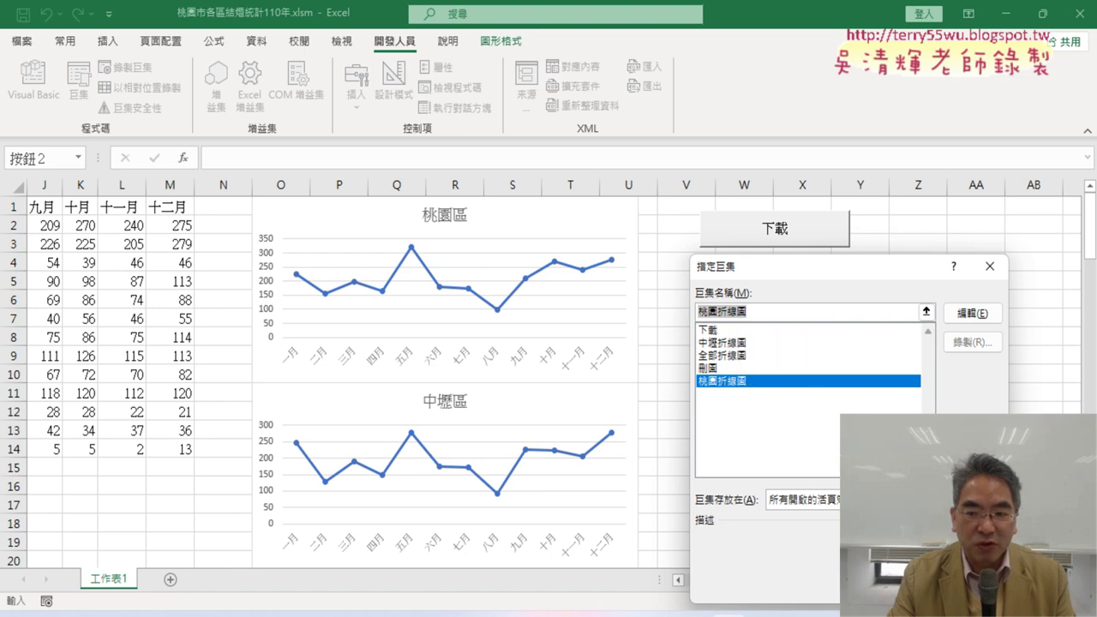
click(915, 590)
drag(765, 288, 805, 301)
key(Delete)
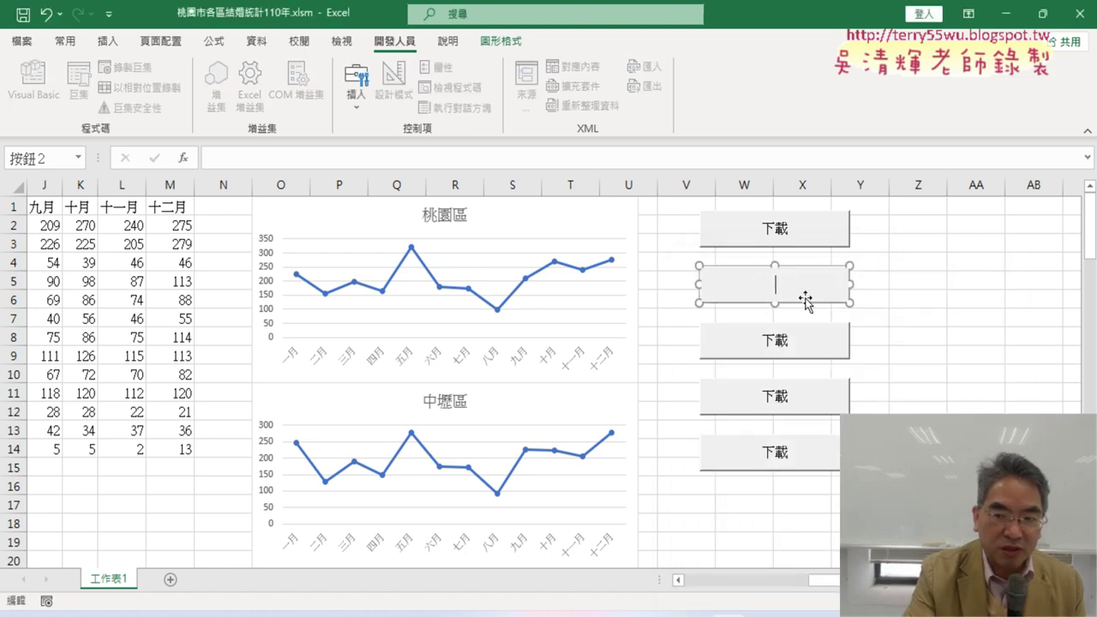
- Caption the second button 桃園折線圖, then link the third button to 中壢折線圖 with matching caption
text(桃園折線圖)
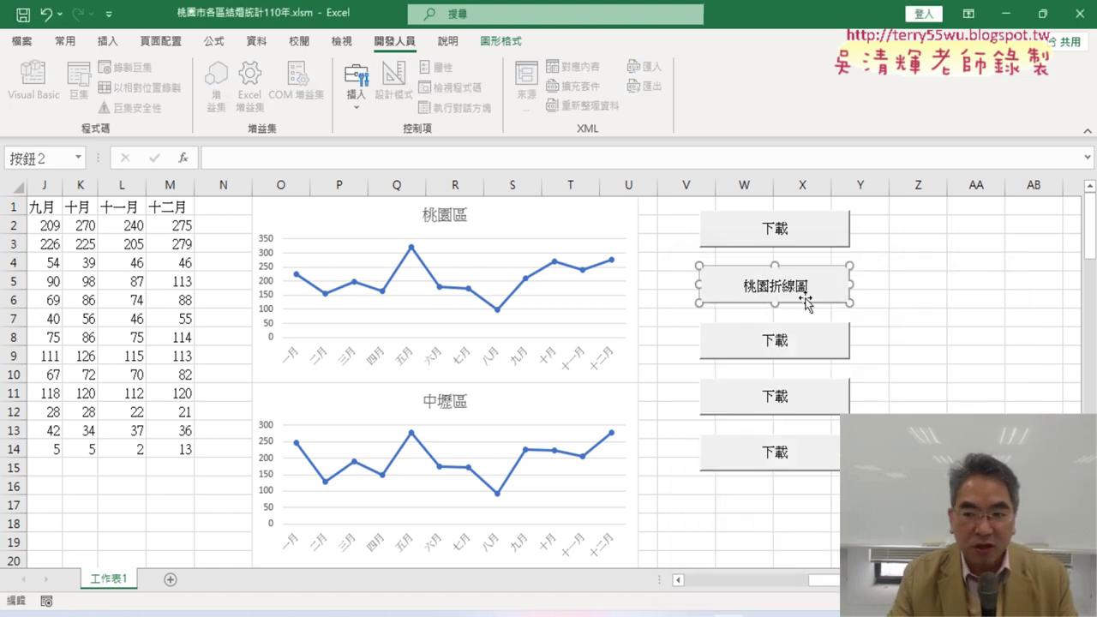
right_click(799, 339)
click(819, 500)
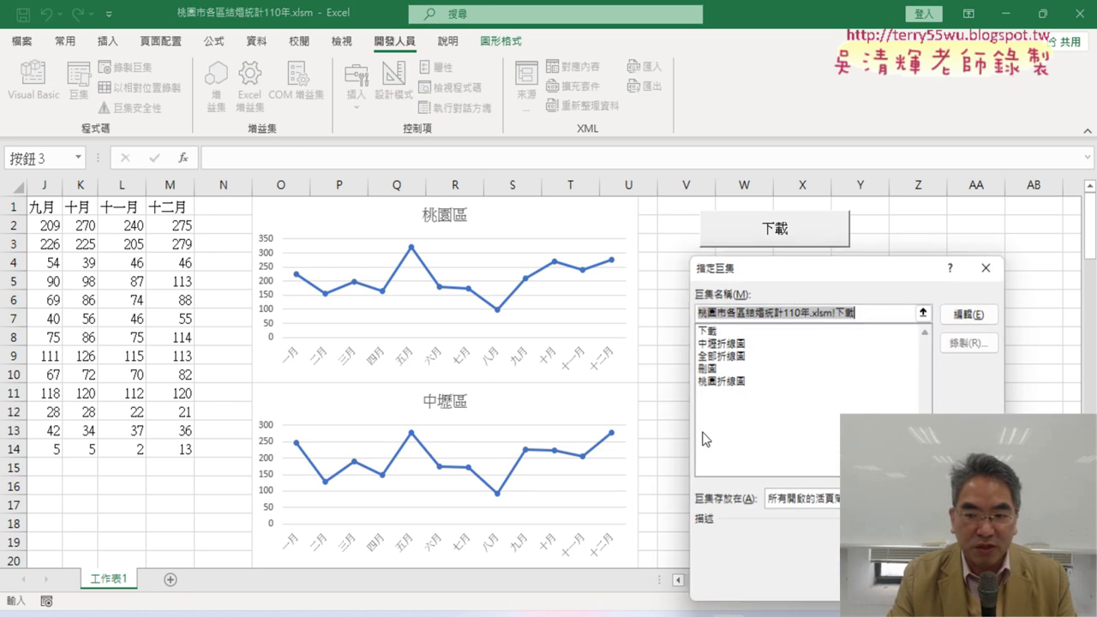
click(725, 343)
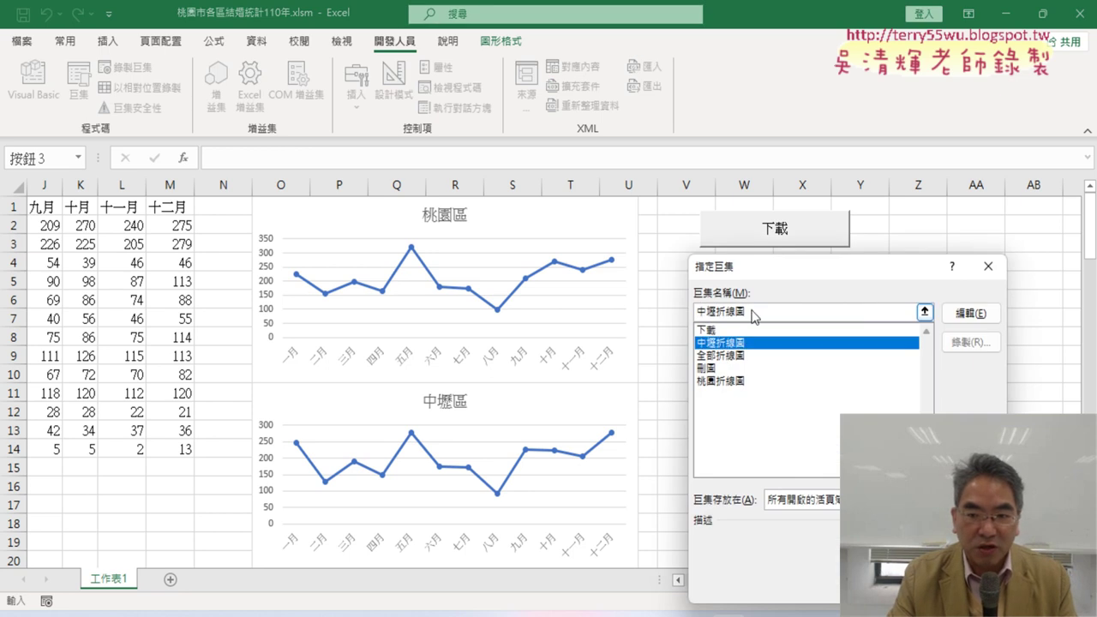
right_click(714, 306)
click(747, 343)
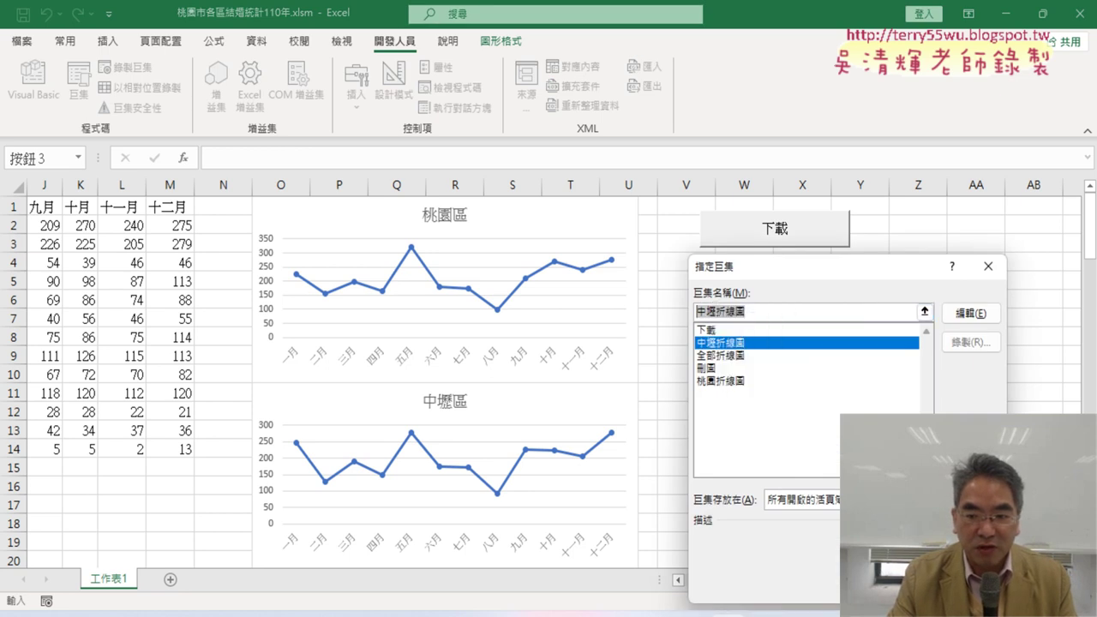
key(Return)
click(767, 336)
key(BackSpace)
key(BackSpace)
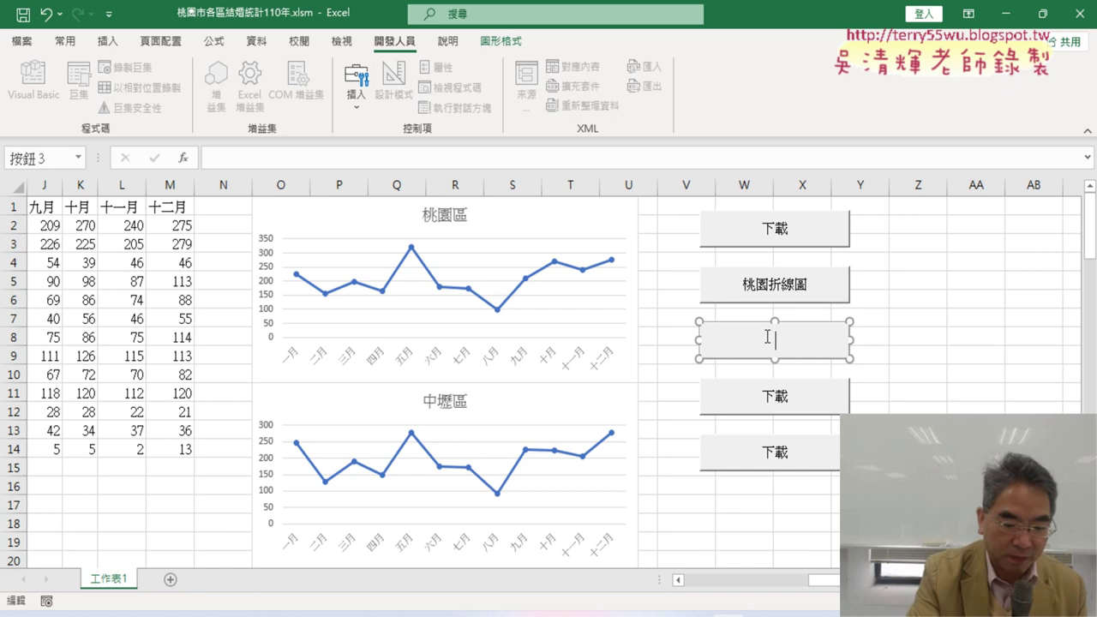
key(ctrl+v)
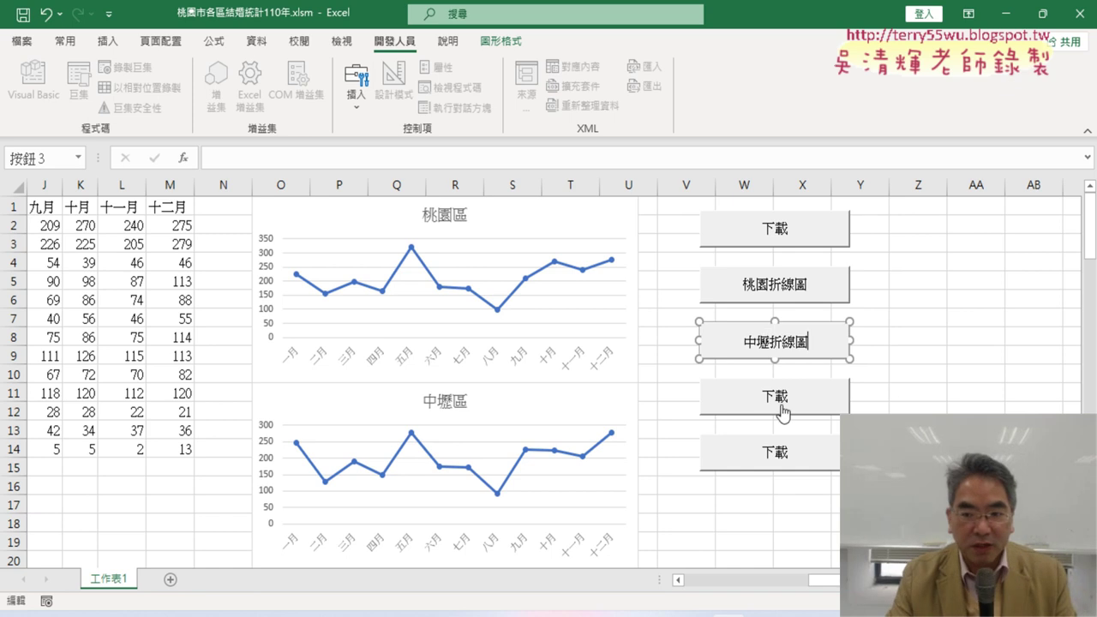
- Link the fourth button to the 全部折線圖 macro and caption it 全部折線圖
right_click(783, 413)
click(805, 568)
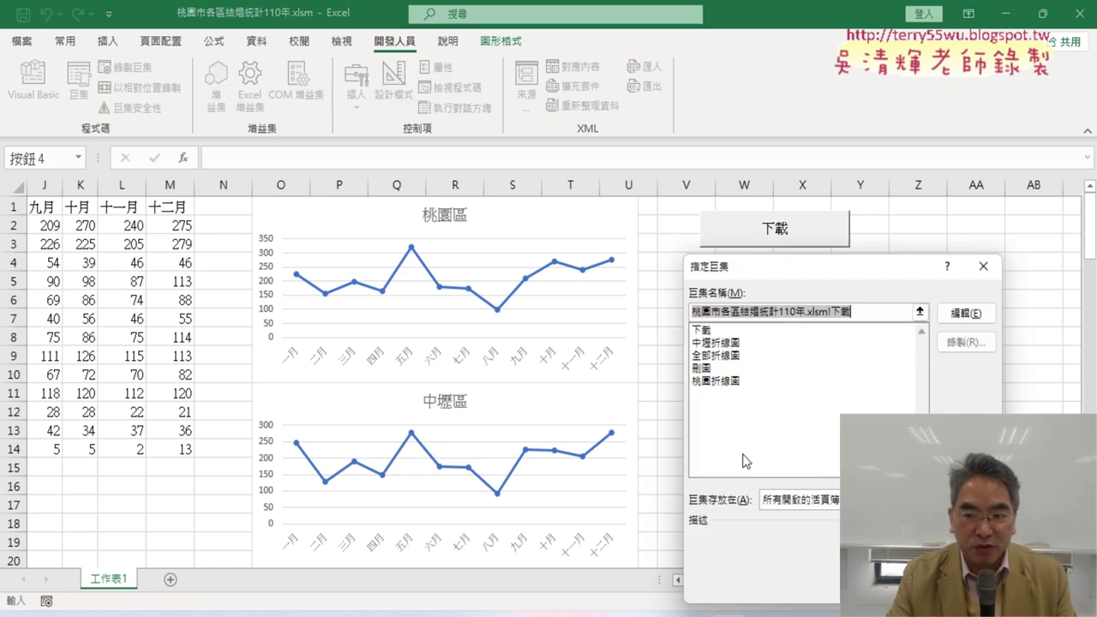
click(728, 355)
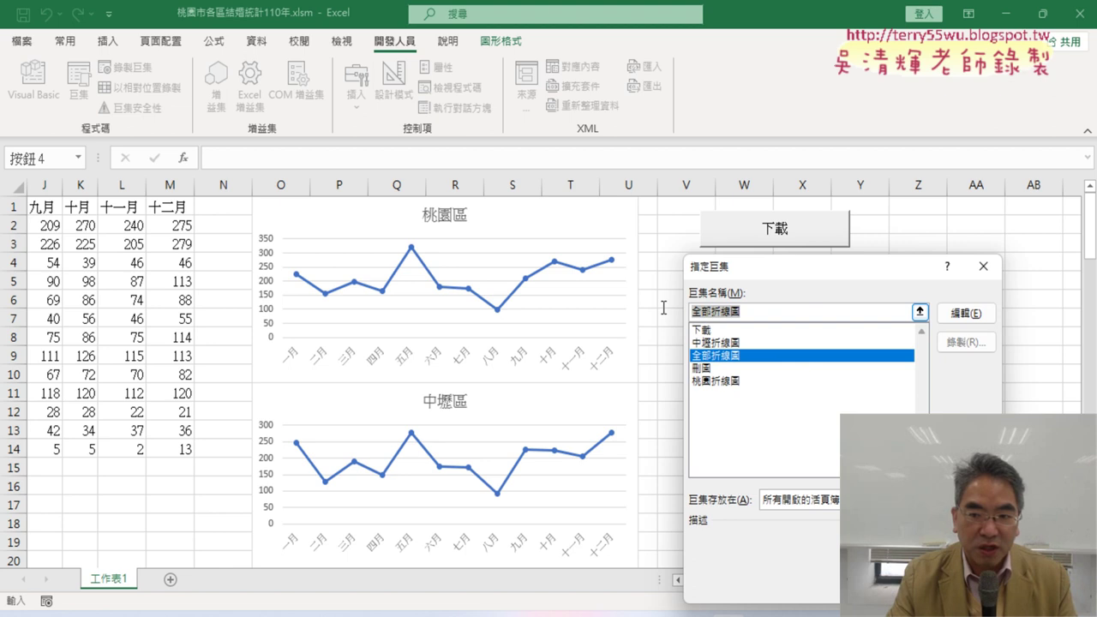
key(Return)
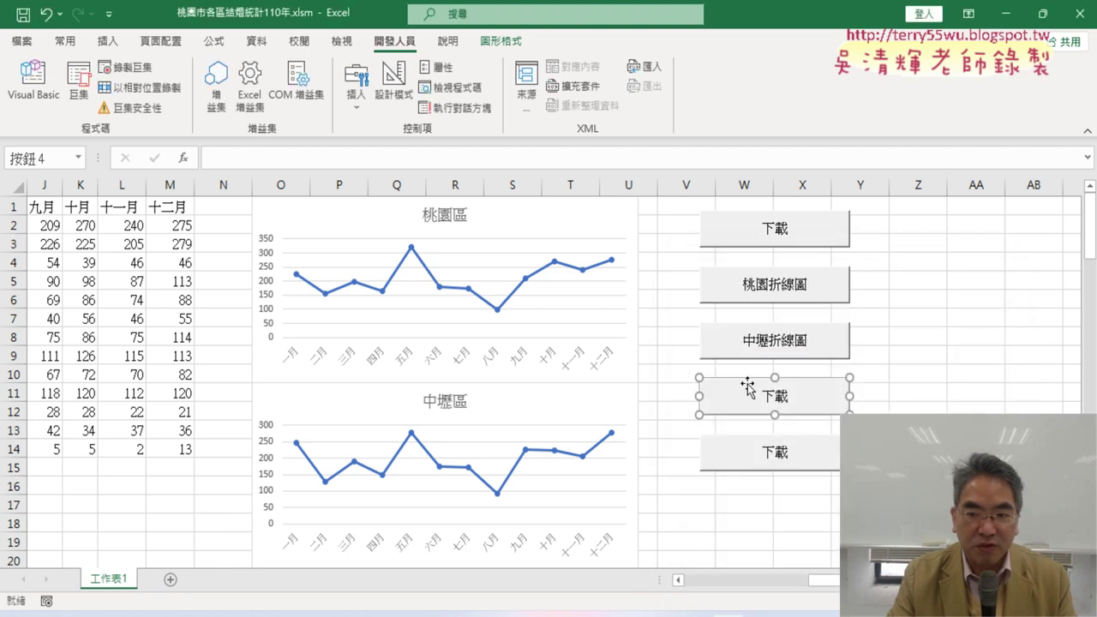
click(769, 395)
key(ctrl+a)
key(Delete)
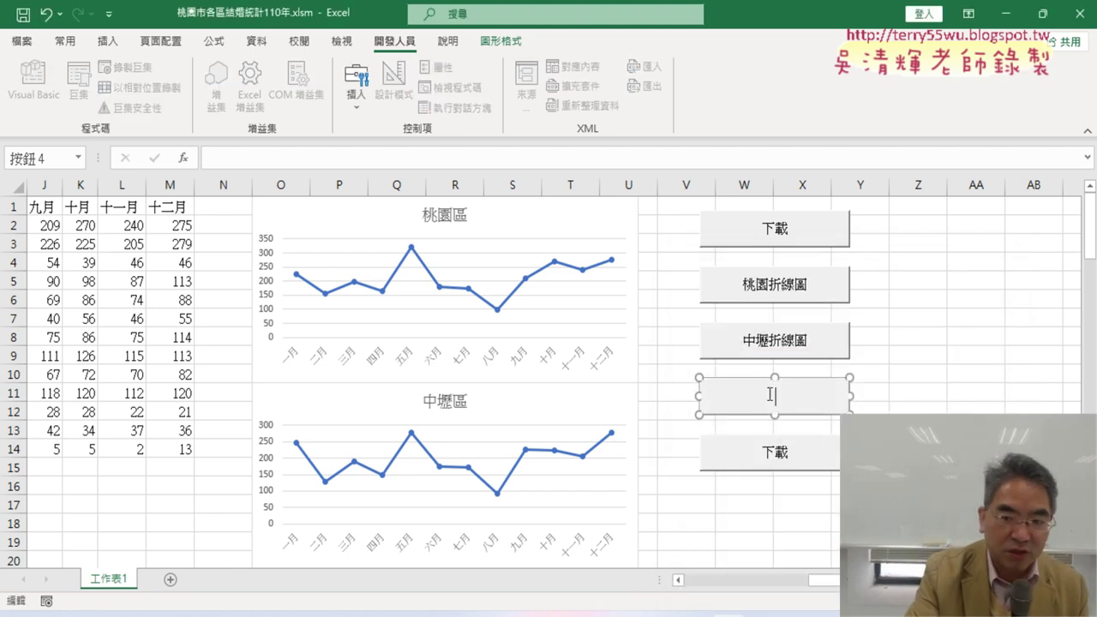
text(全部折線圖)
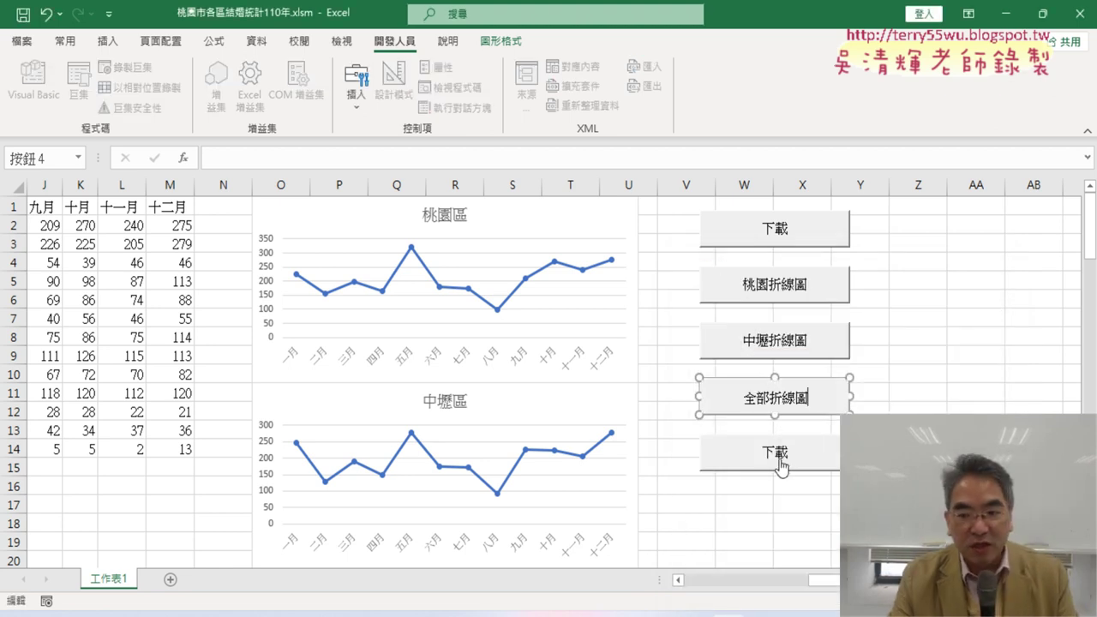
- Link the fifth button to the 刪圖 macro and caption it 刪圖
right_click(782, 459)
click(823, 417)
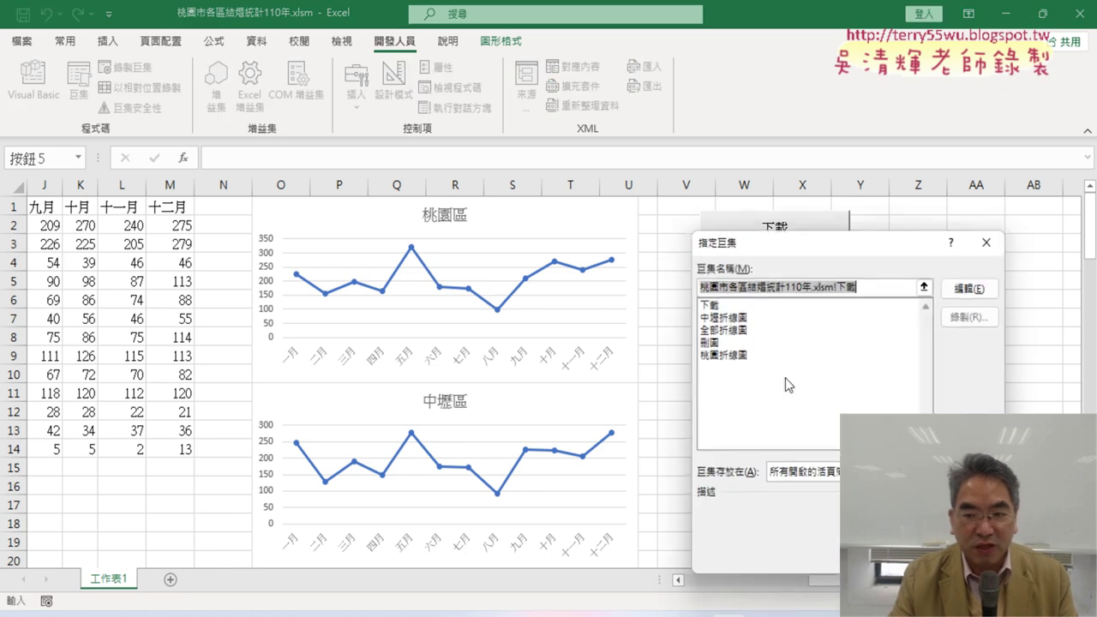
click(713, 341)
double_click(715, 286)
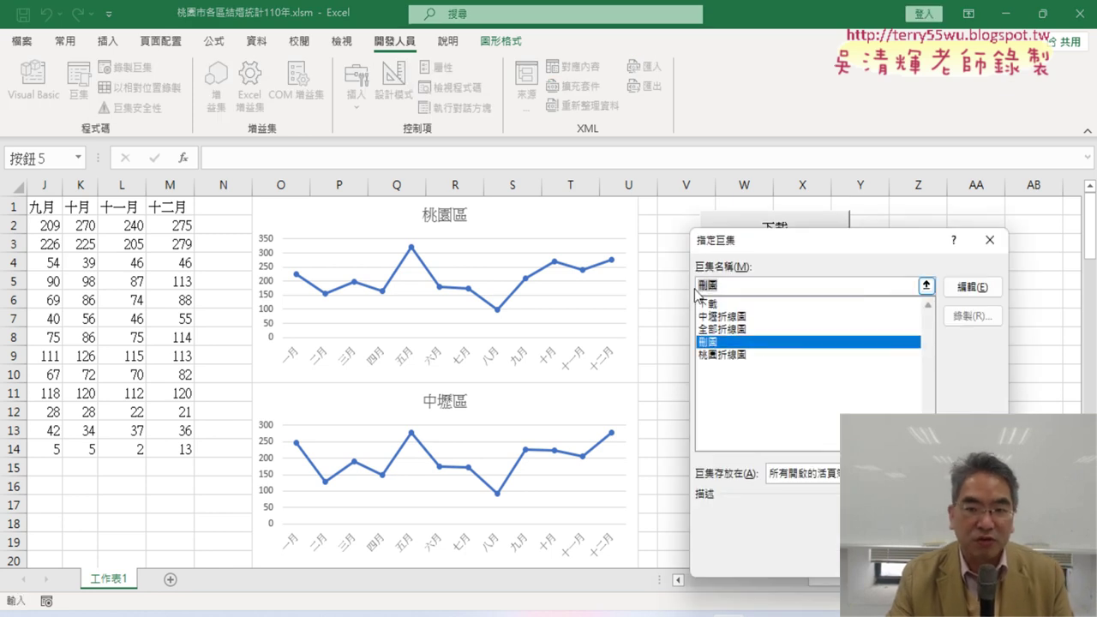
right_click(712, 288)
click(751, 323)
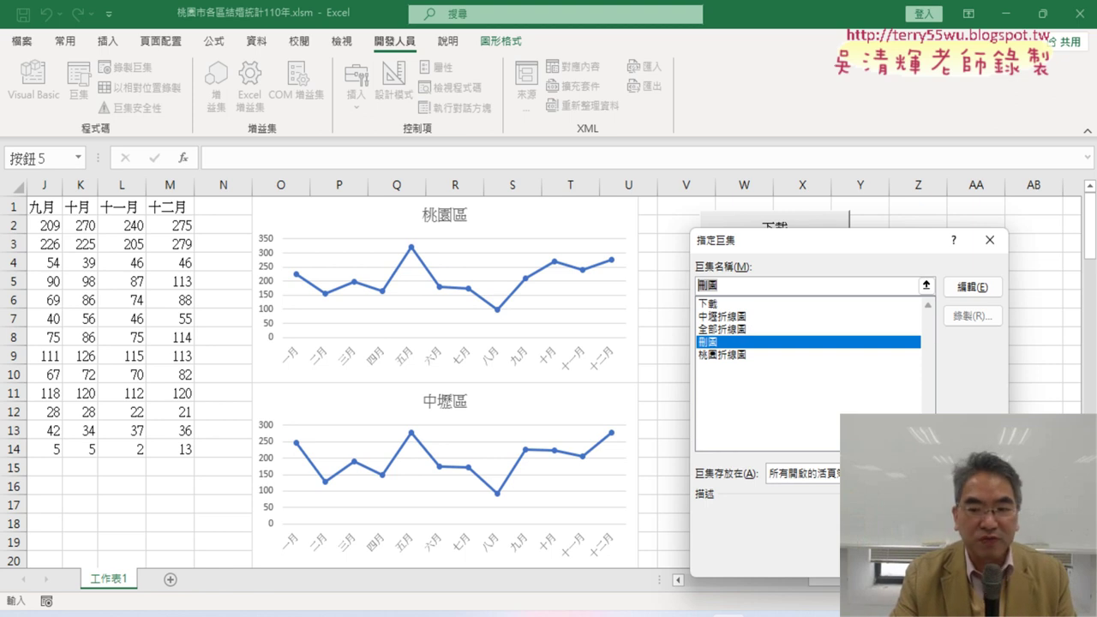
click(900, 559)
click(768, 452)
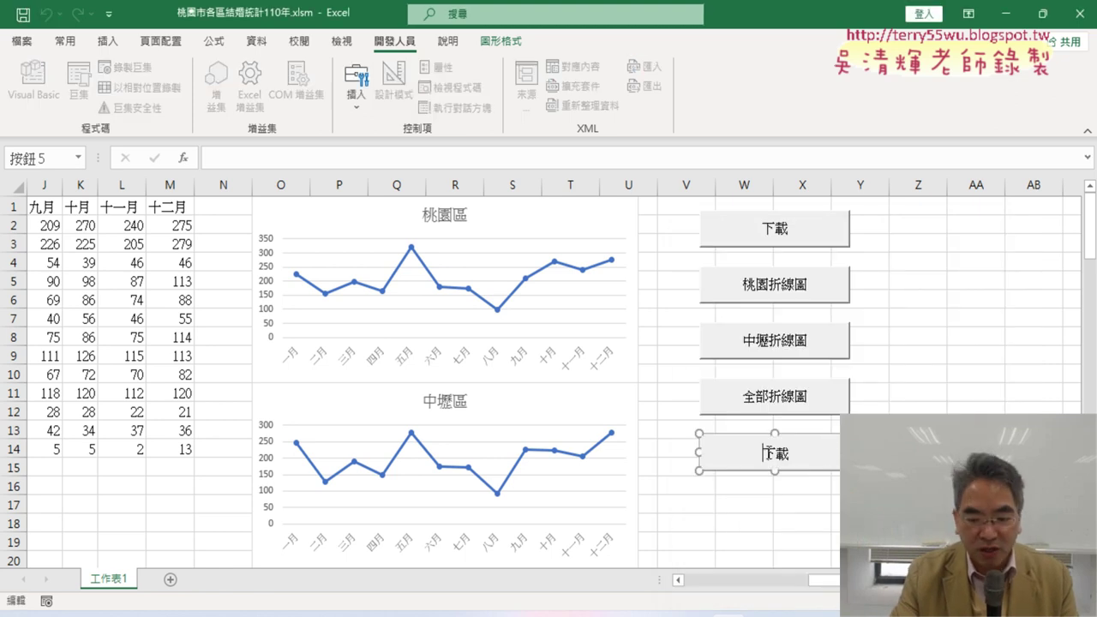
key(BackSpace)
key(Delete)
key(ctrl+v)
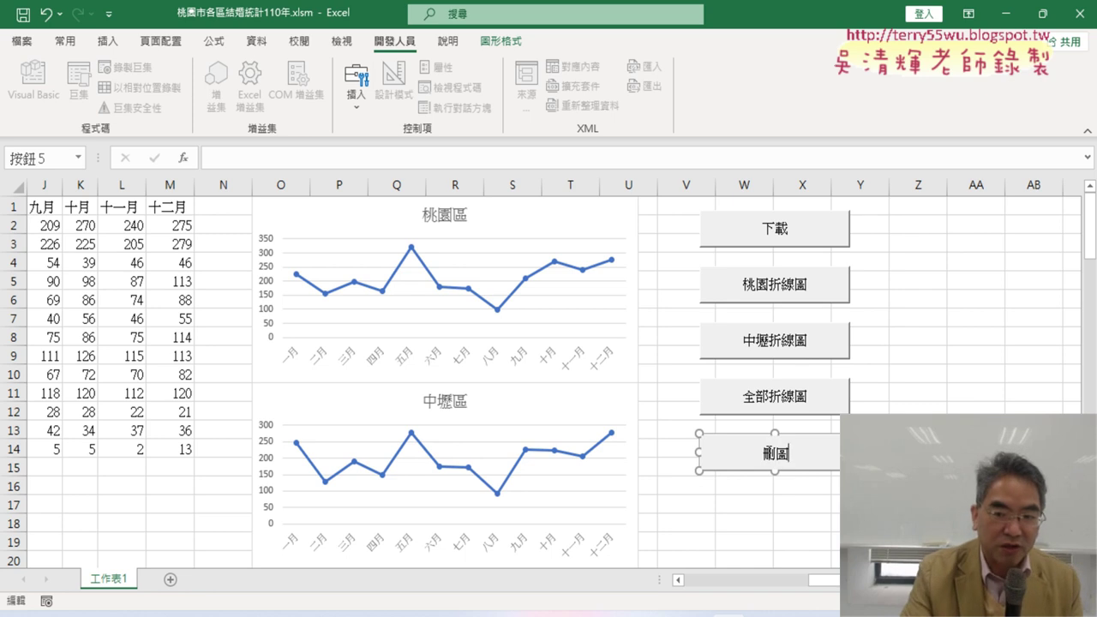
key(Escape)
key(Escape)
- Test the buttons: clear charts with 刪圖, draw 桃園區 and 中壢區 charts, then clear them again
click(777, 461)
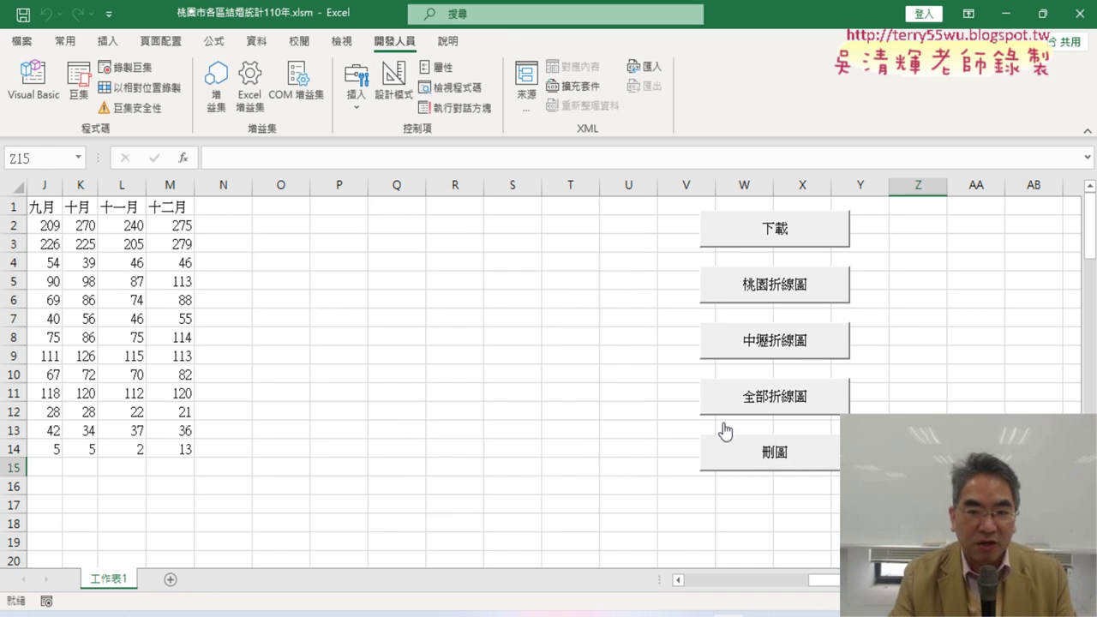
click(752, 285)
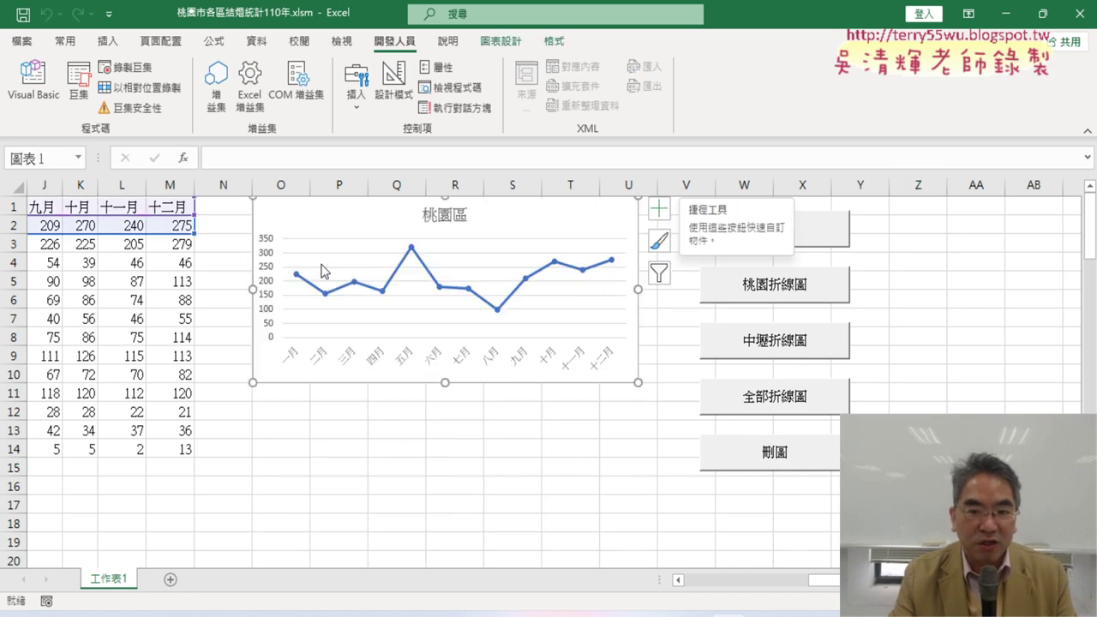
click(734, 345)
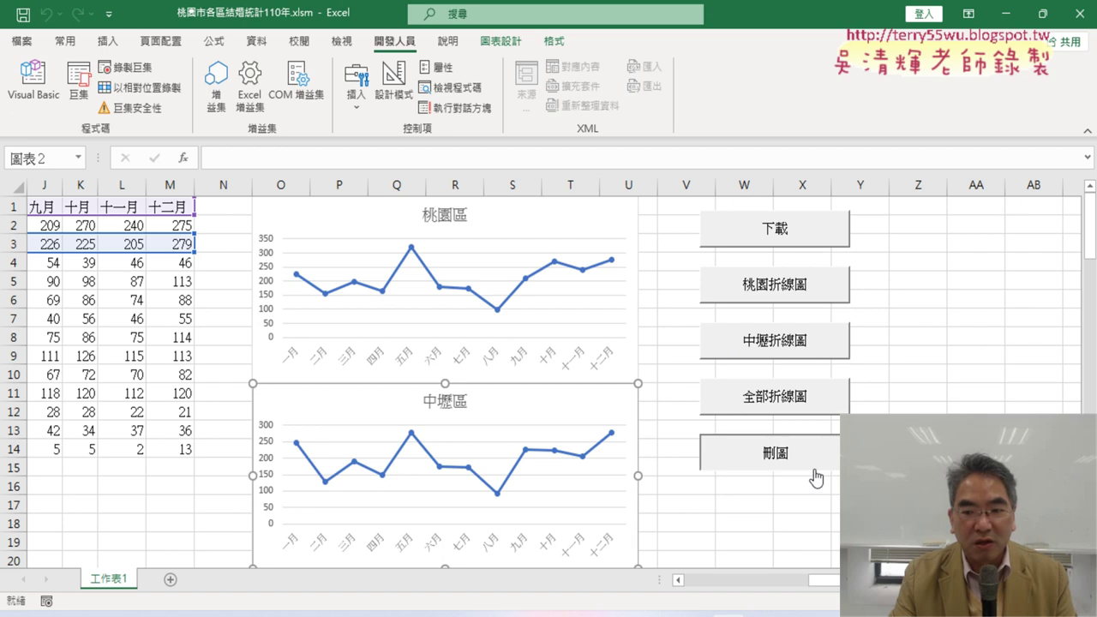
click(787, 444)
- Run 全部折線圖 to draw a line chart for every district and scroll through them
click(788, 397)
scroll(494, 300, down, 7)
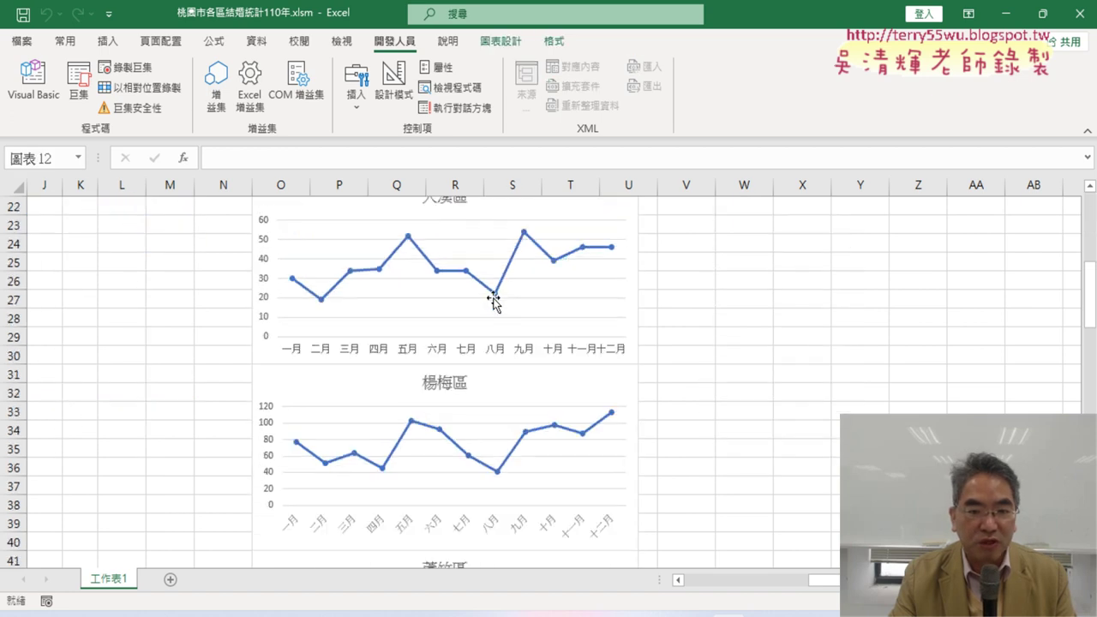
scroll(494, 300, down, 3)
scroll(494, 300, down, 5)
scroll(495, 304, down, 5)
scroll(494, 305, down, 3)
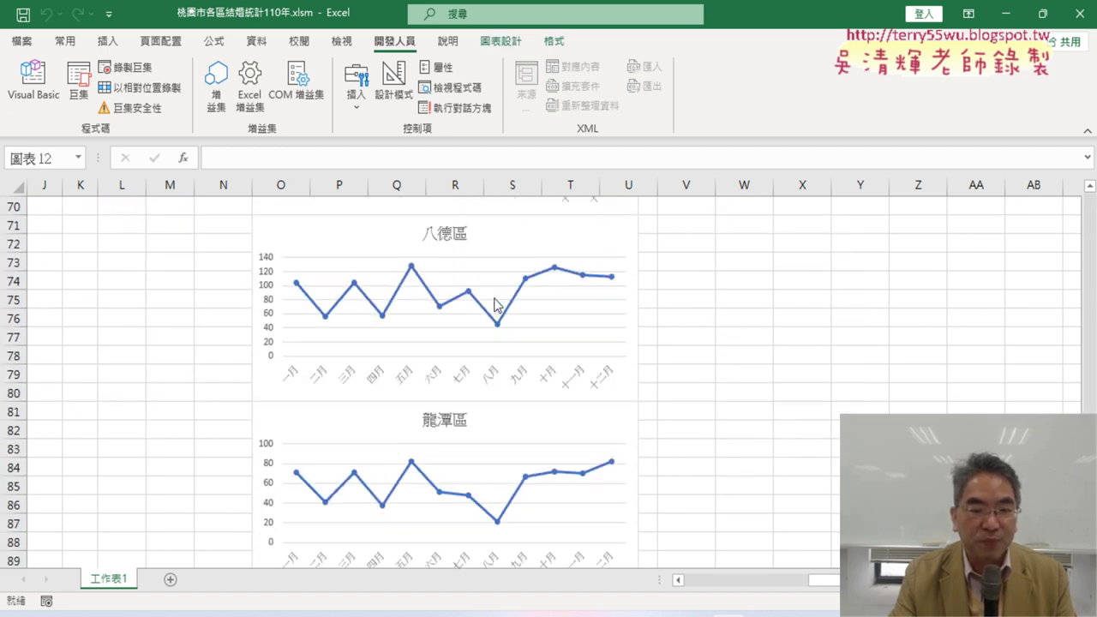
scroll(495, 304, down, 4)
scroll(495, 304, down, 2)
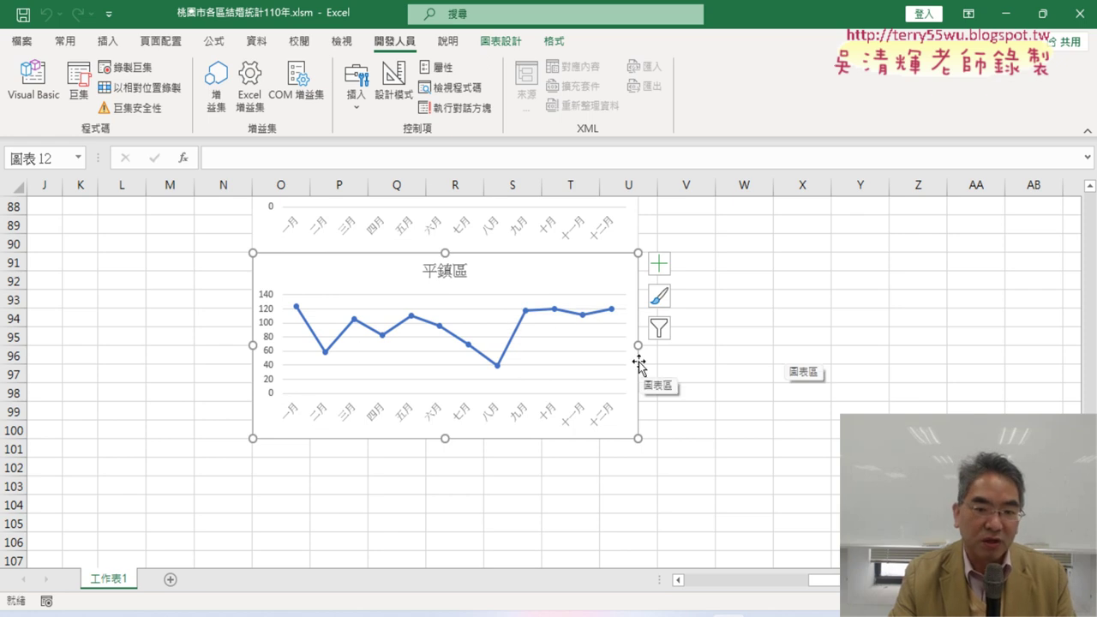
scroll(640, 364, up, 6)
scroll(639, 364, up, 4)
scroll(639, 364, up, 7)
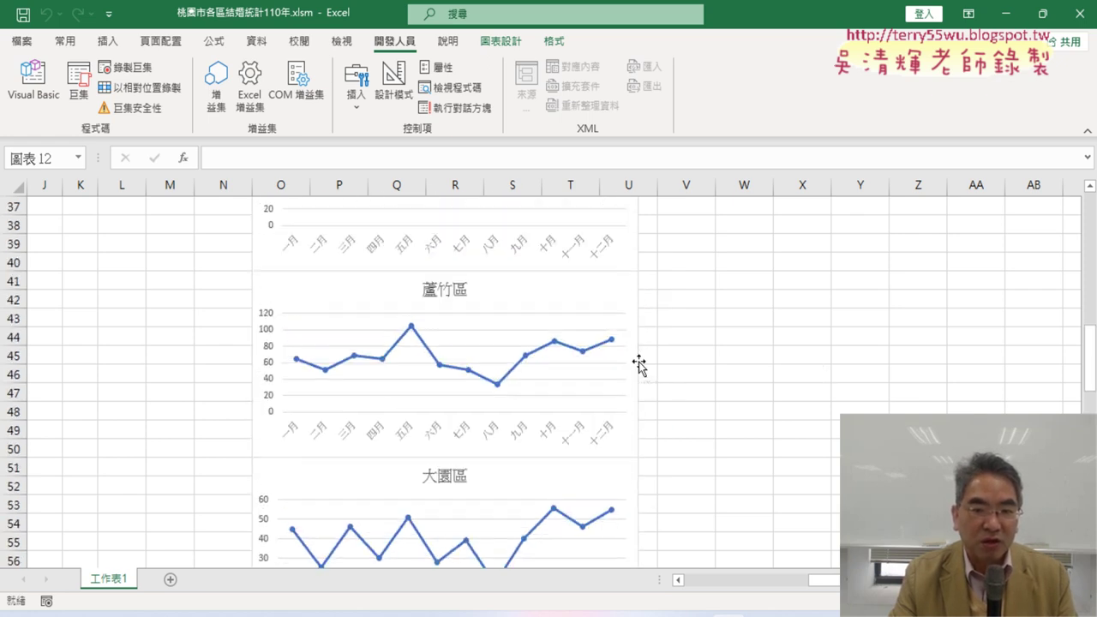
scroll(639, 364, up, 7)
scroll(639, 365, up, 3)
scroll(634, 363, up, 2)
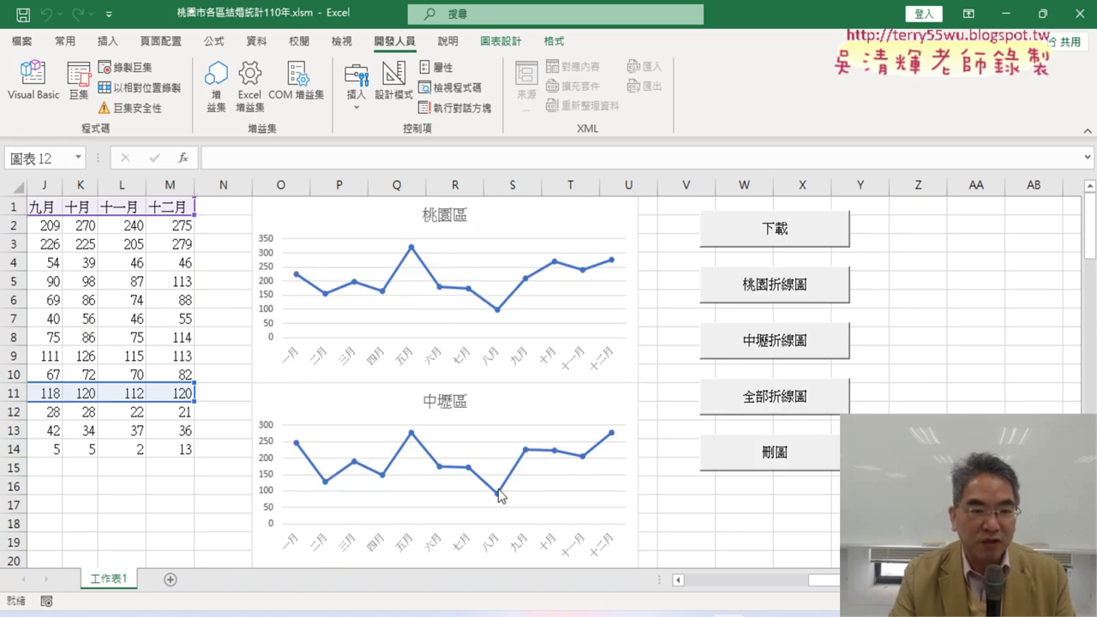
mouse_move(500, 317)
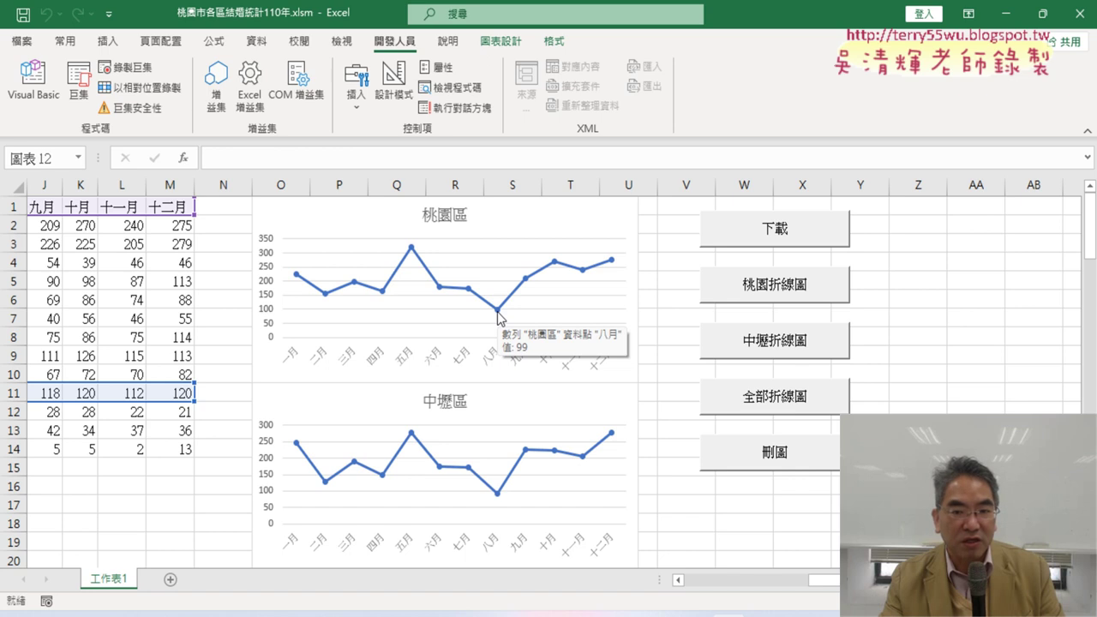
mouse_move(581, 274)
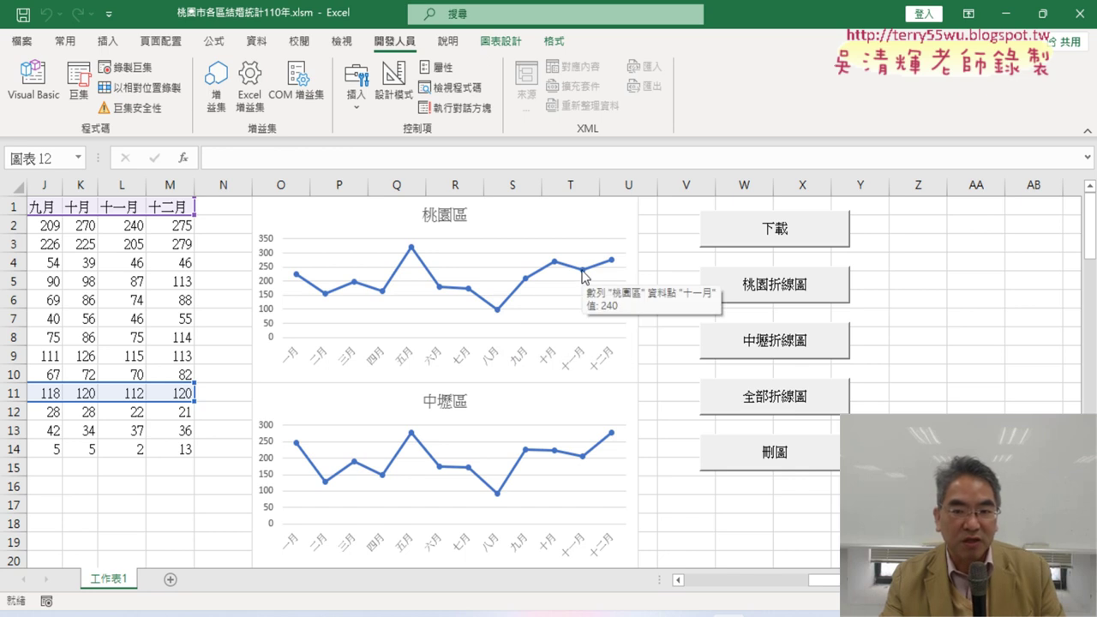
mouse_move(412, 251)
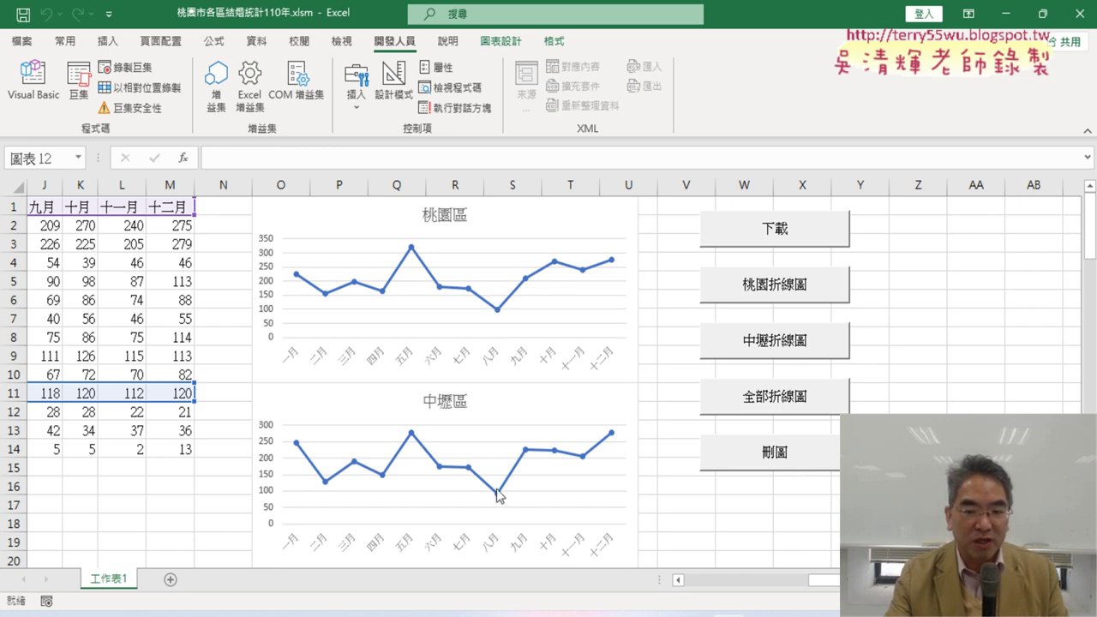
mouse_move(498, 497)
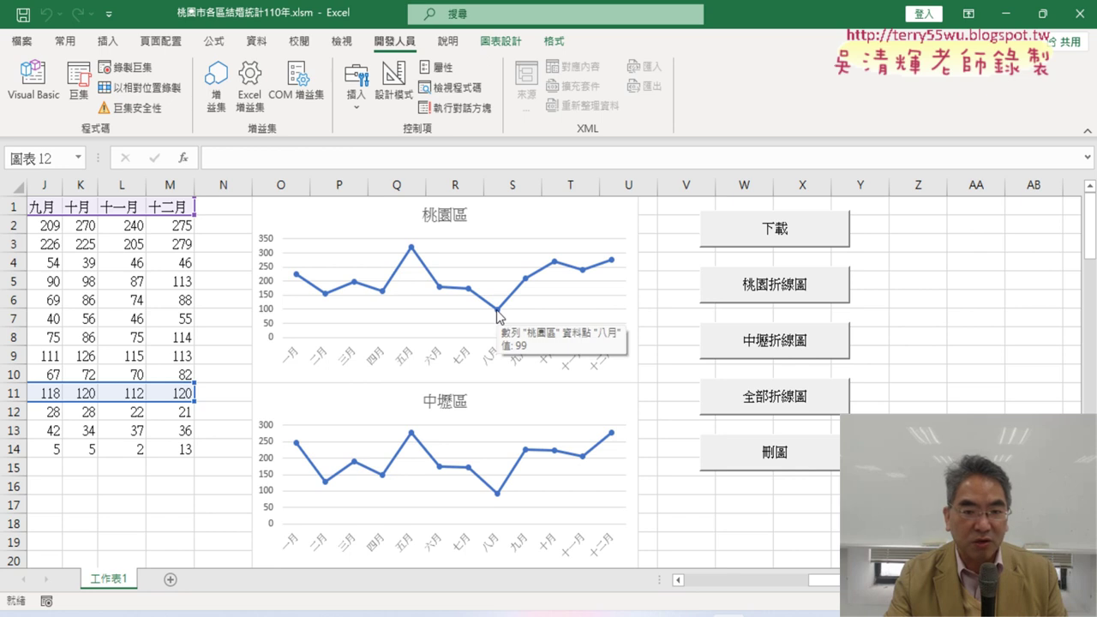
scroll(498, 314, down, 4)
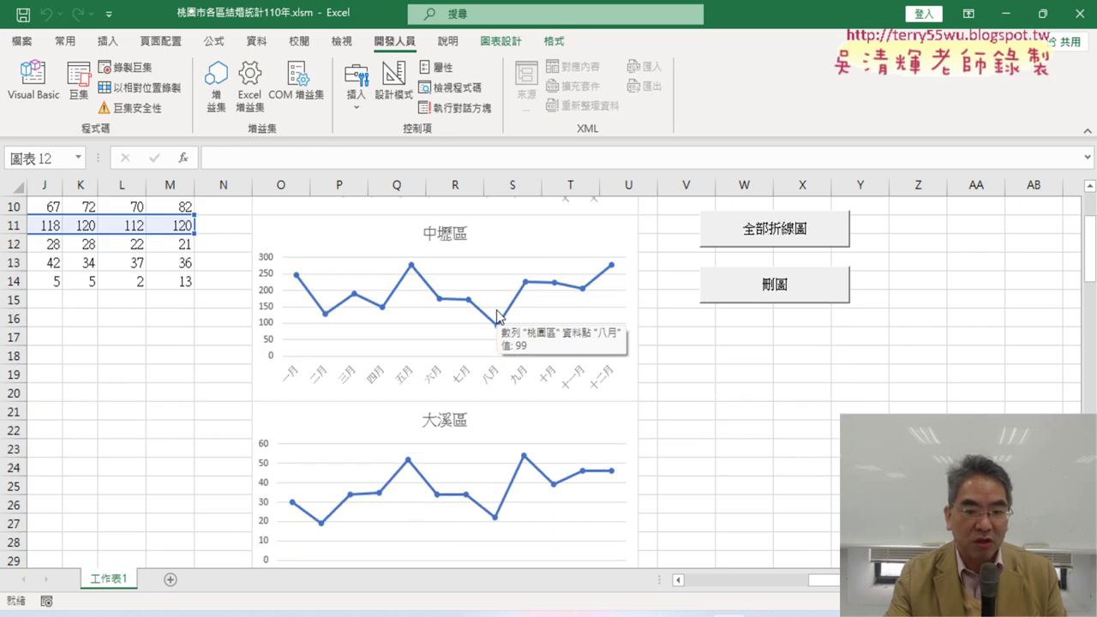
mouse_move(499, 465)
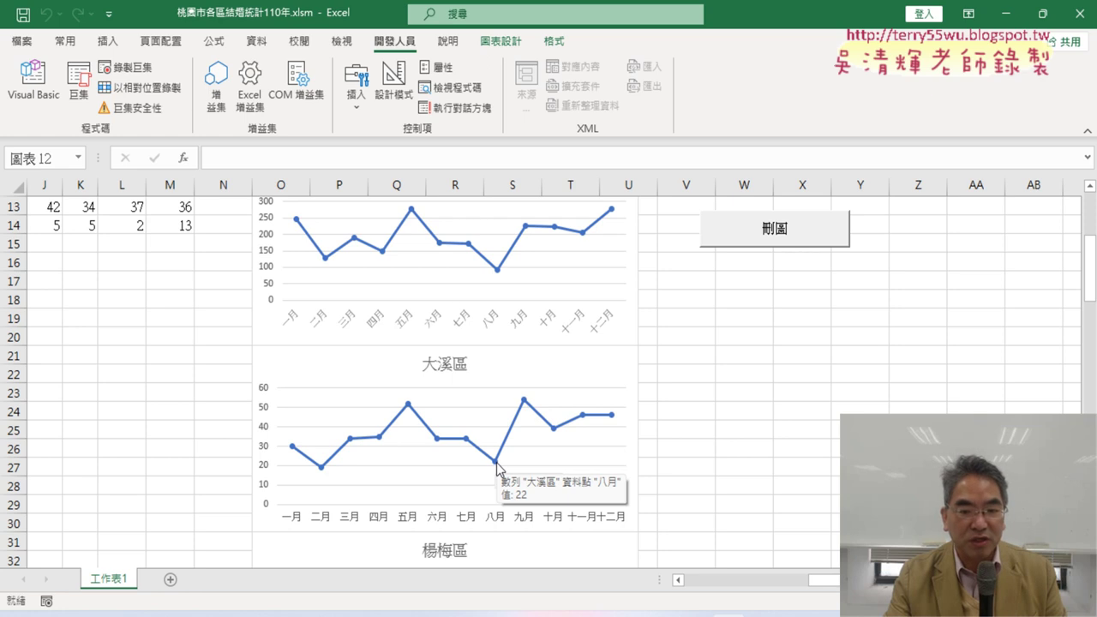
scroll(497, 467, down, 3)
scroll(484, 416, down, 1)
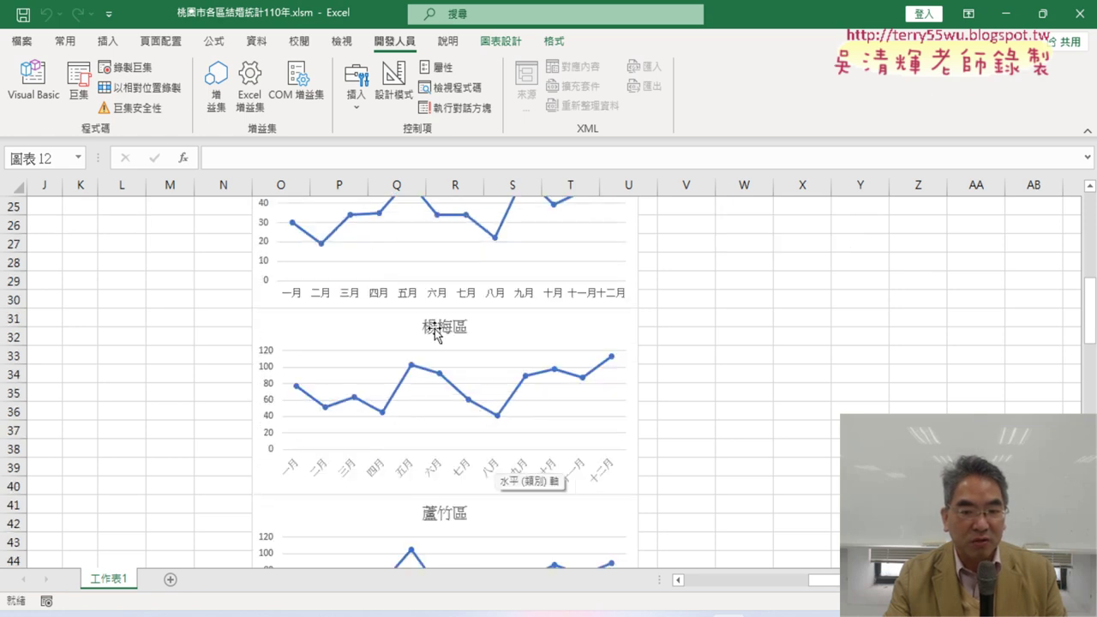
mouse_move(495, 420)
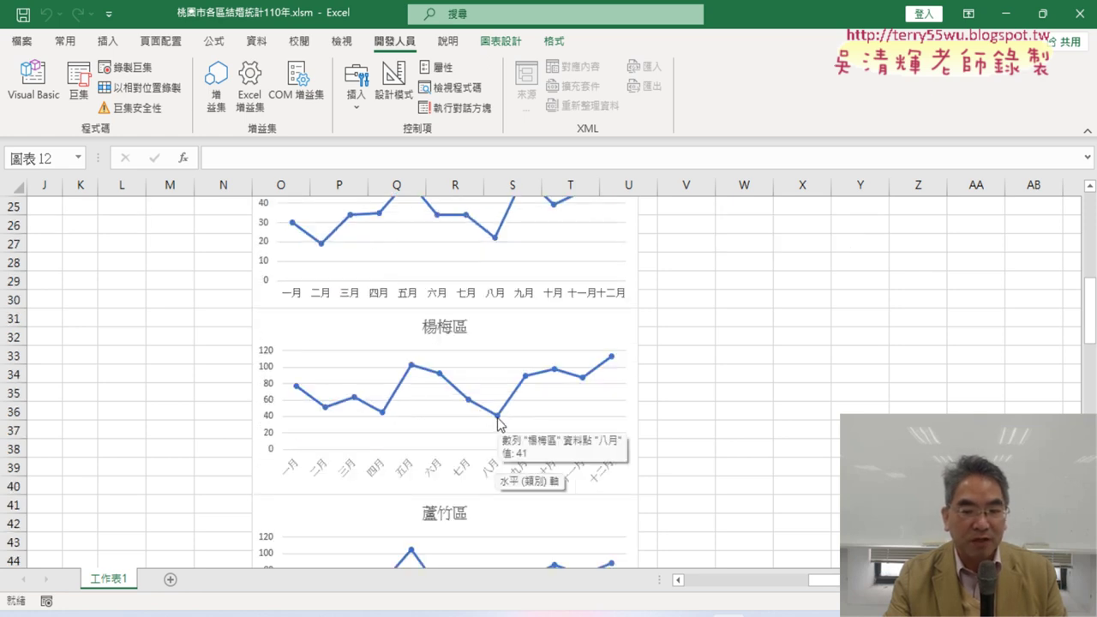
scroll(499, 422, down, 4)
scroll(499, 424, down, 3)
scroll(501, 407, up, 2)
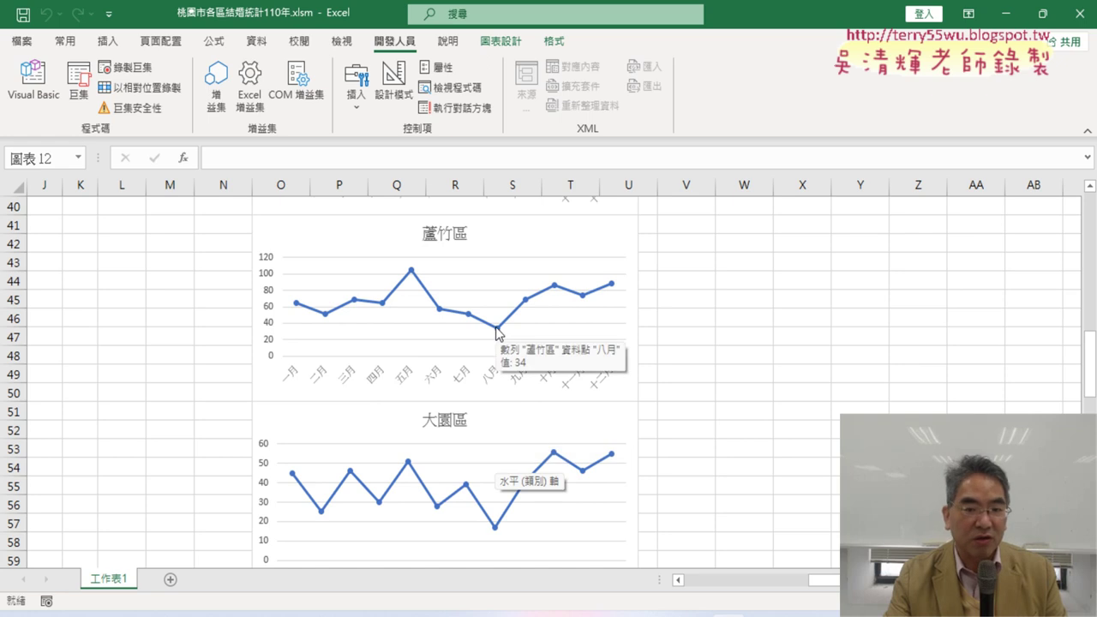
scroll(497, 336, down, 3)
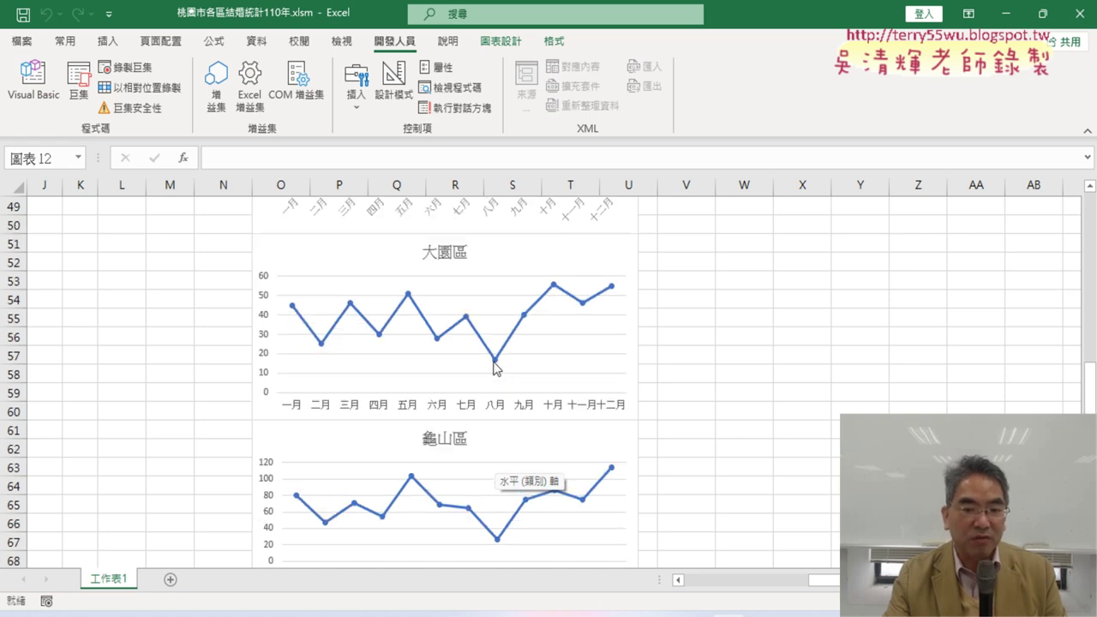
scroll(493, 415, down, 3)
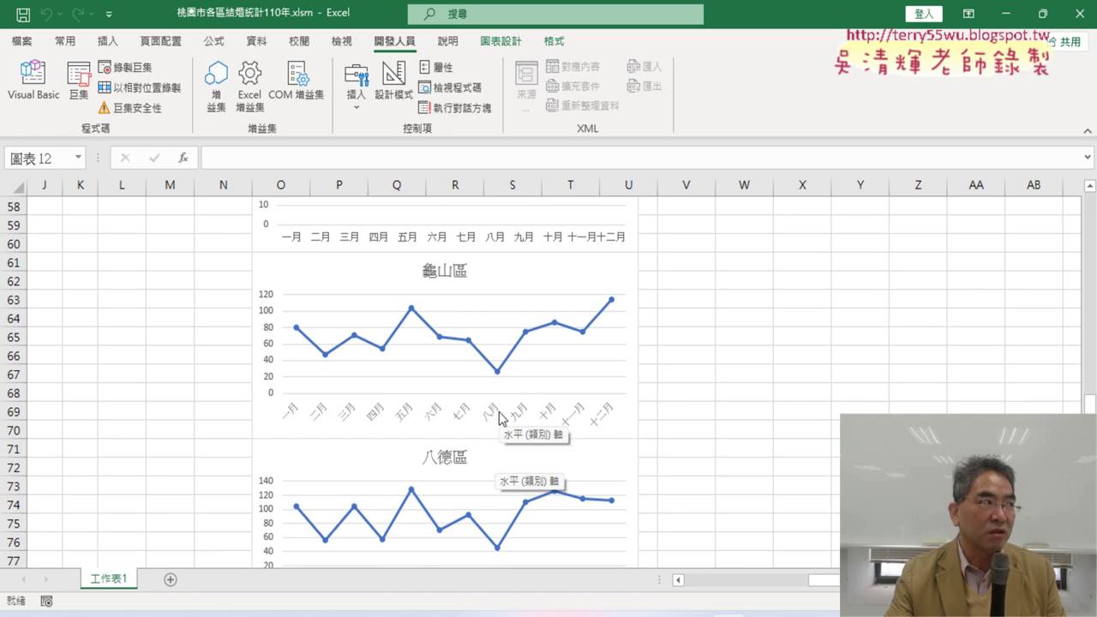
mouse_move(501, 378)
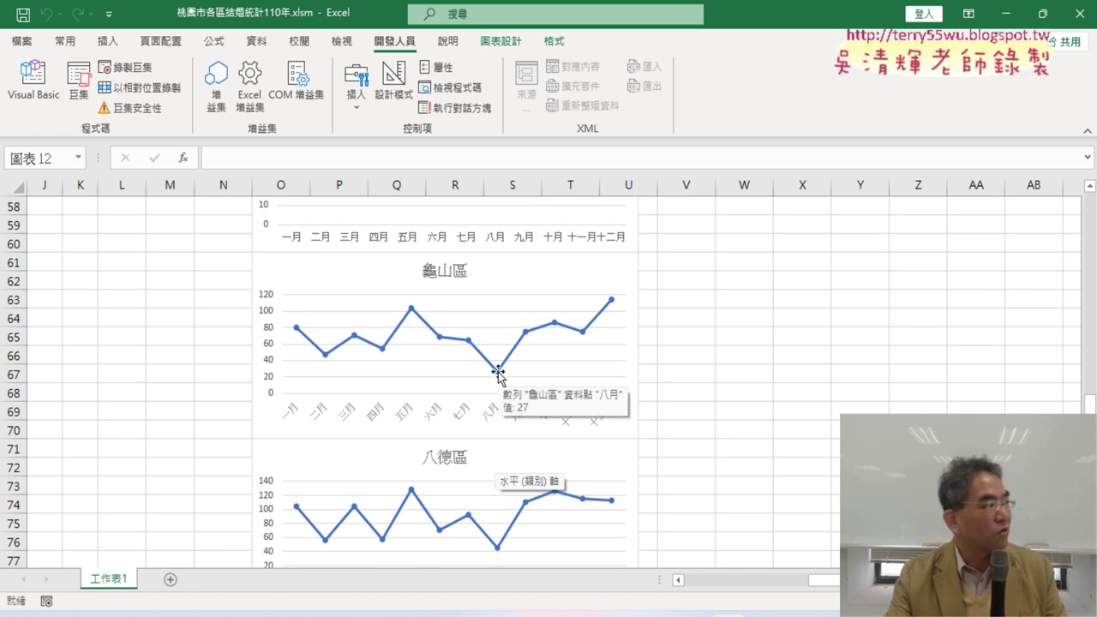
scroll(501, 378, up, 8)
scroll(501, 377, up, 8)
scroll(500, 377, up, 4)
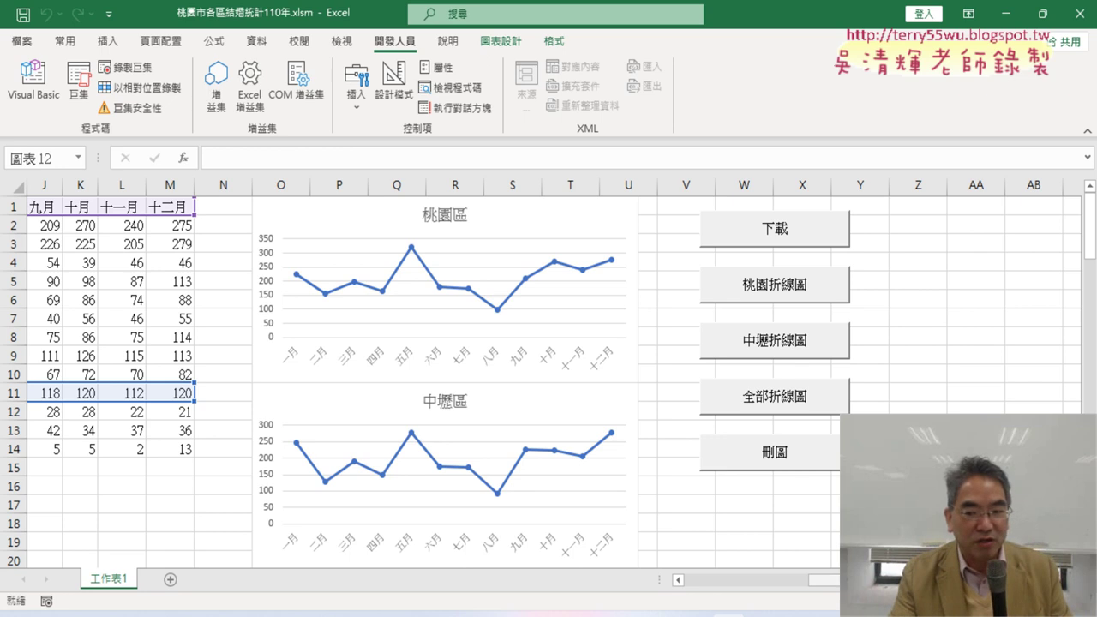
- Select the monthly counts B2:M14 and inspect data points on the 桃園區 line chart
drag(823, 580, 698, 580)
drag(124, 226, 535, 449)
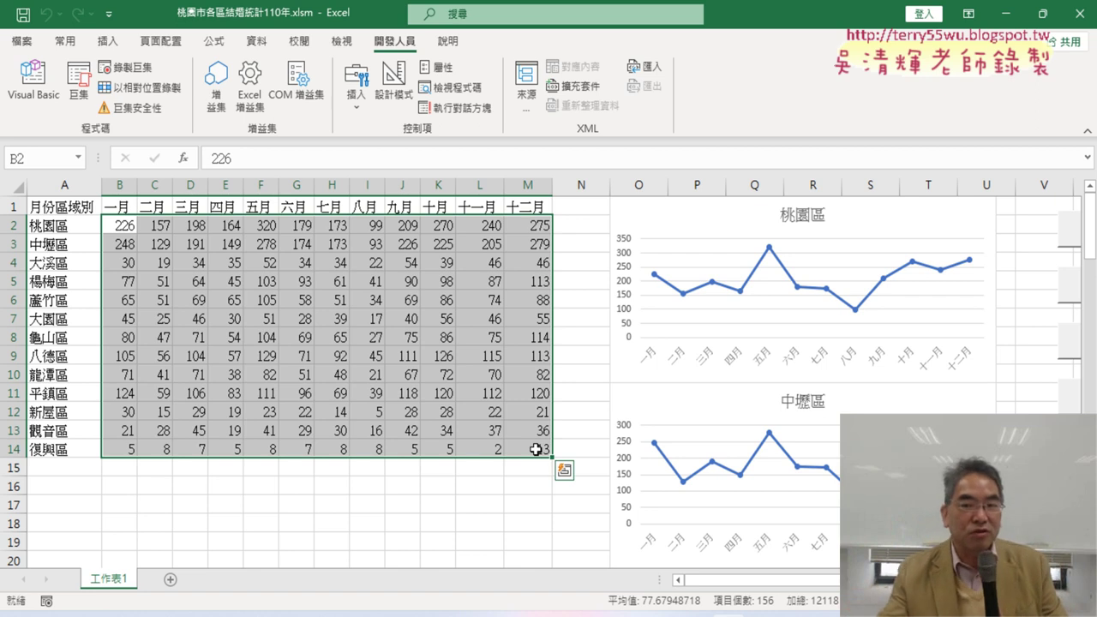
mouse_move(858, 313)
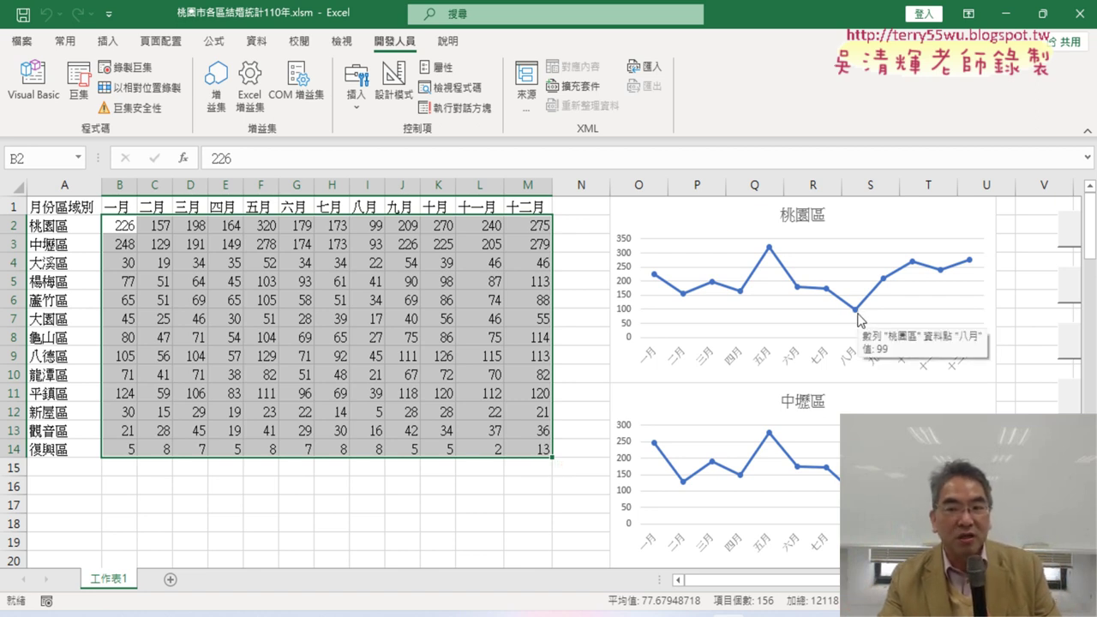
mouse_move(770, 250)
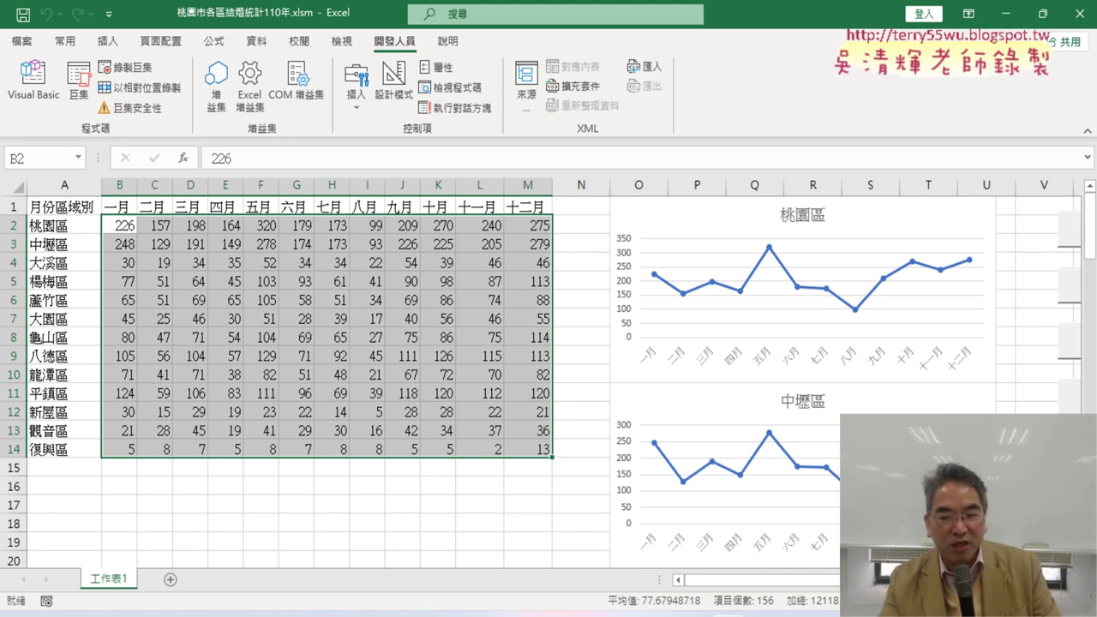
- Scroll right and down through the district line charts, then back up
scroll(771, 255, right, 1)
scroll(548, 377, right, 3)
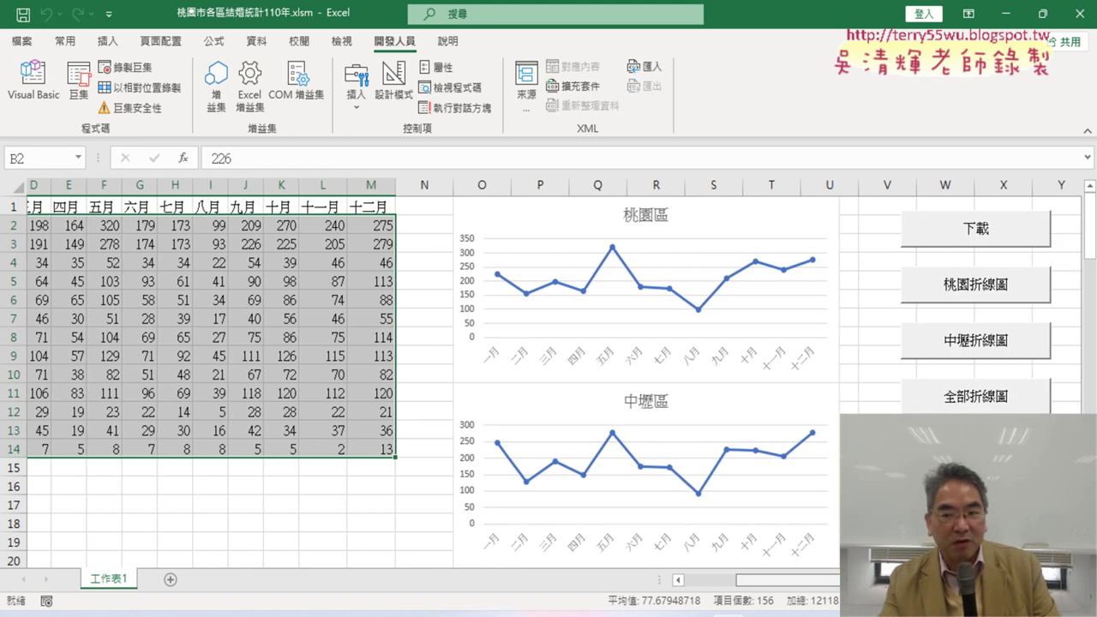
scroll(549, 377, right, 1)
scroll(548, 377, down, 1)
scroll(549, 377, down, 3)
scroll(548, 377, down, 1)
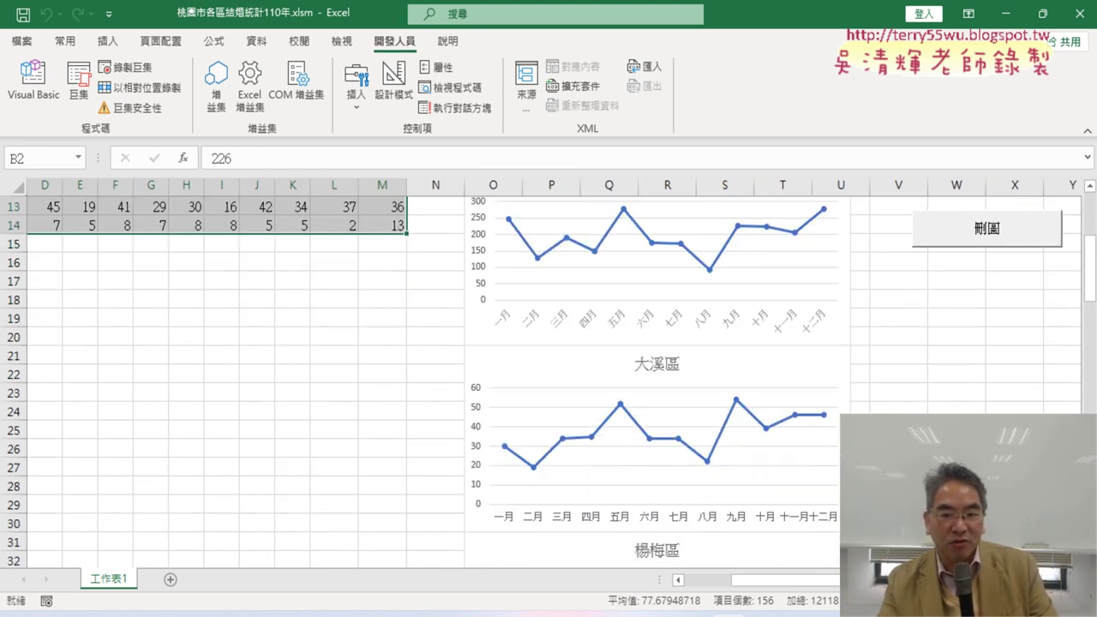
scroll(548, 377, down, 1)
scroll(548, 377, down, 1)
scroll(750, 387, down, 2)
scroll(751, 387, down, 1)
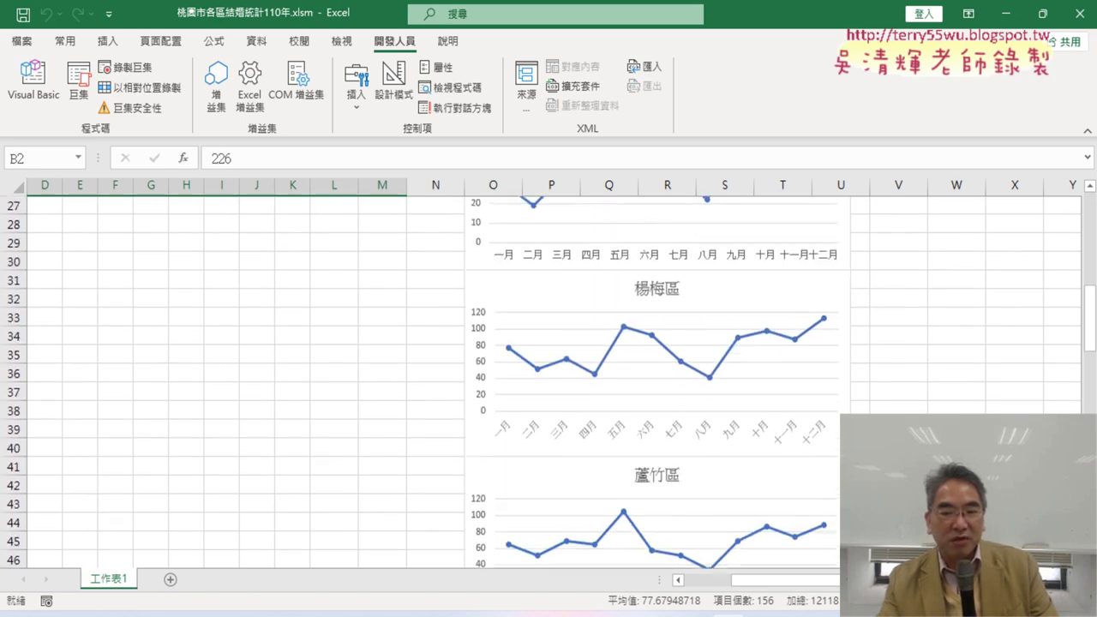
mouse_move(709, 365)
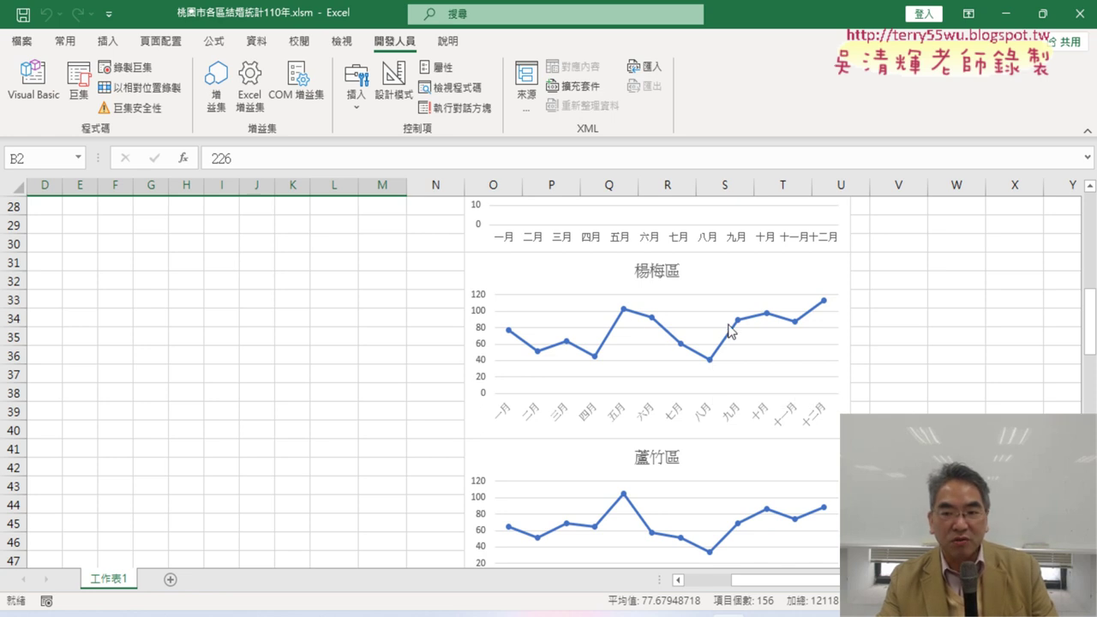
scroll(857, 360, up, 5)
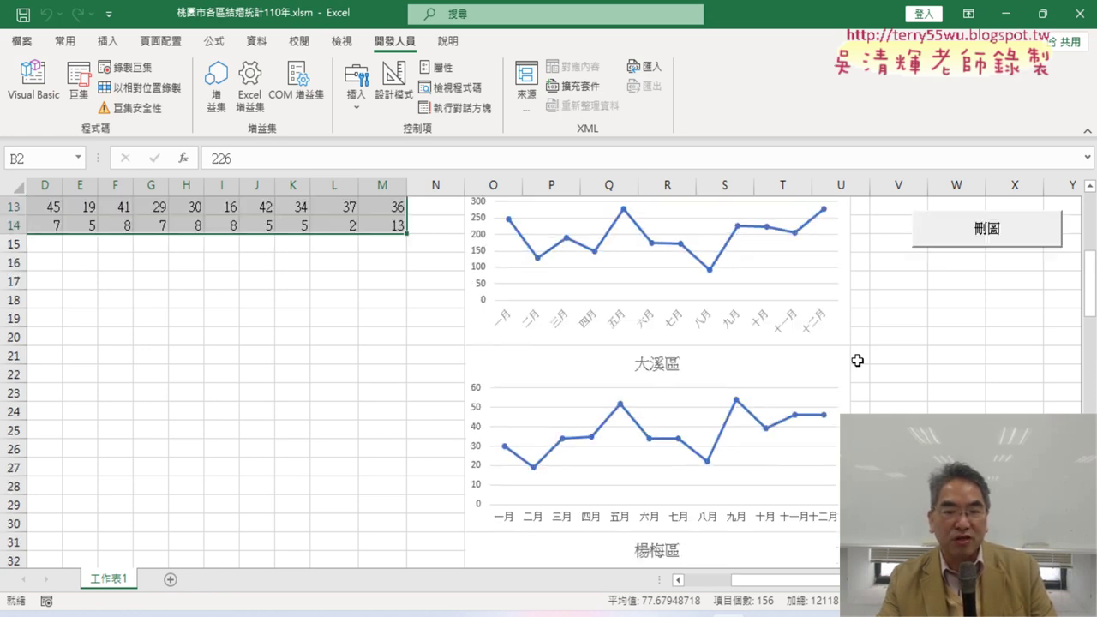
scroll(857, 360, up, 3)
scroll(856, 360, up, 1)
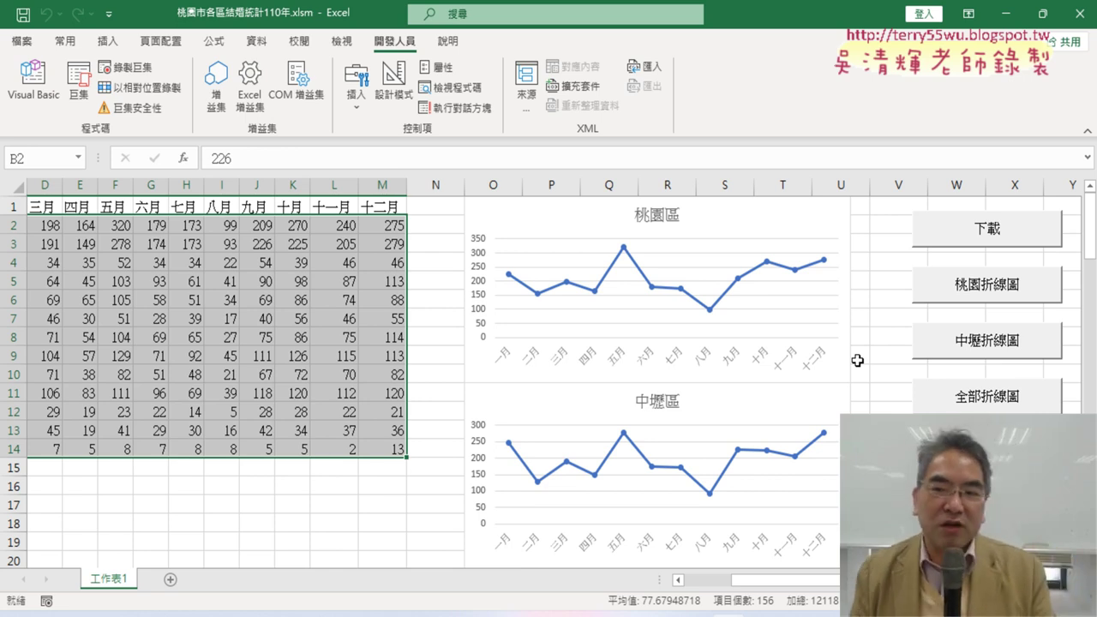
drag(800, 589, 771, 591)
click(431, 505)
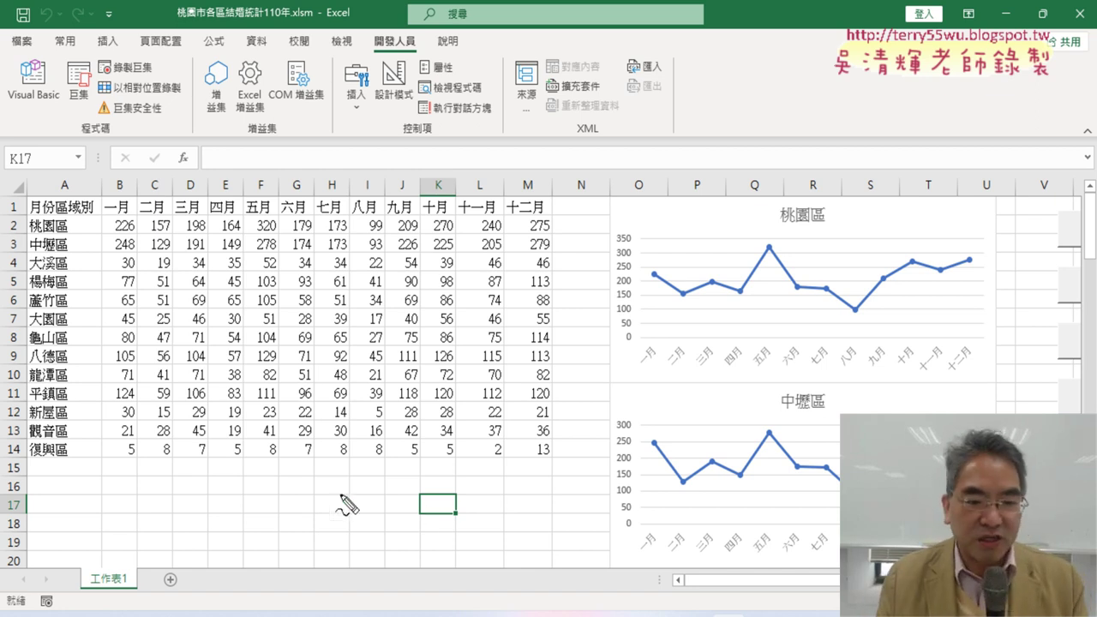
mouse_move(373, 480)
mouse_down()
mouse_move(468, 461)
mouse_move(371, 483)
mouse_up()
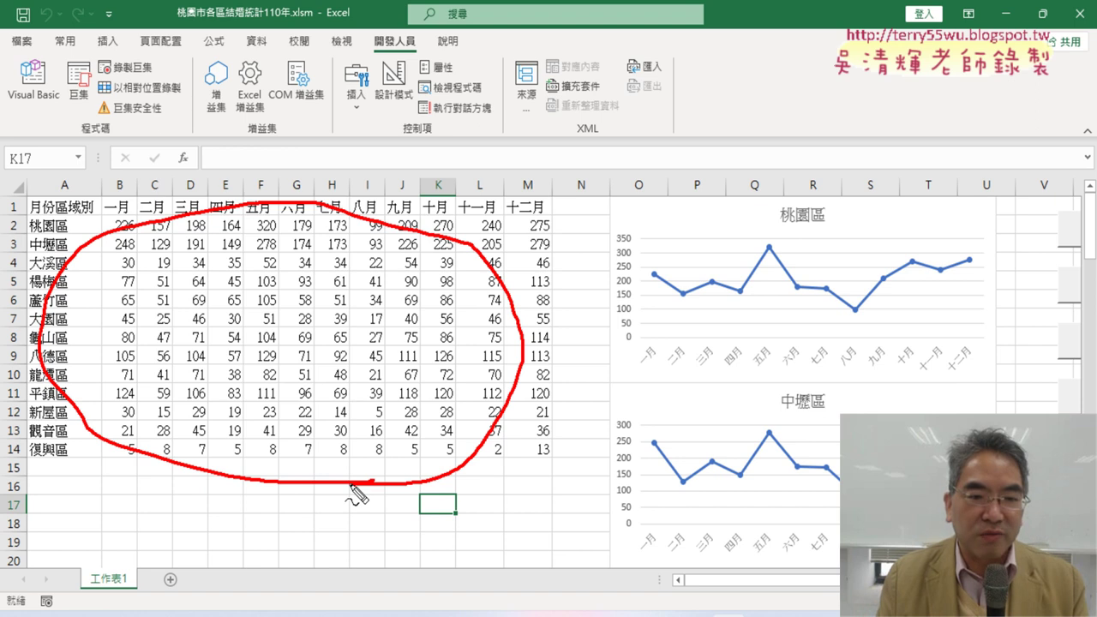
drag(799, 558, 1015, 413)
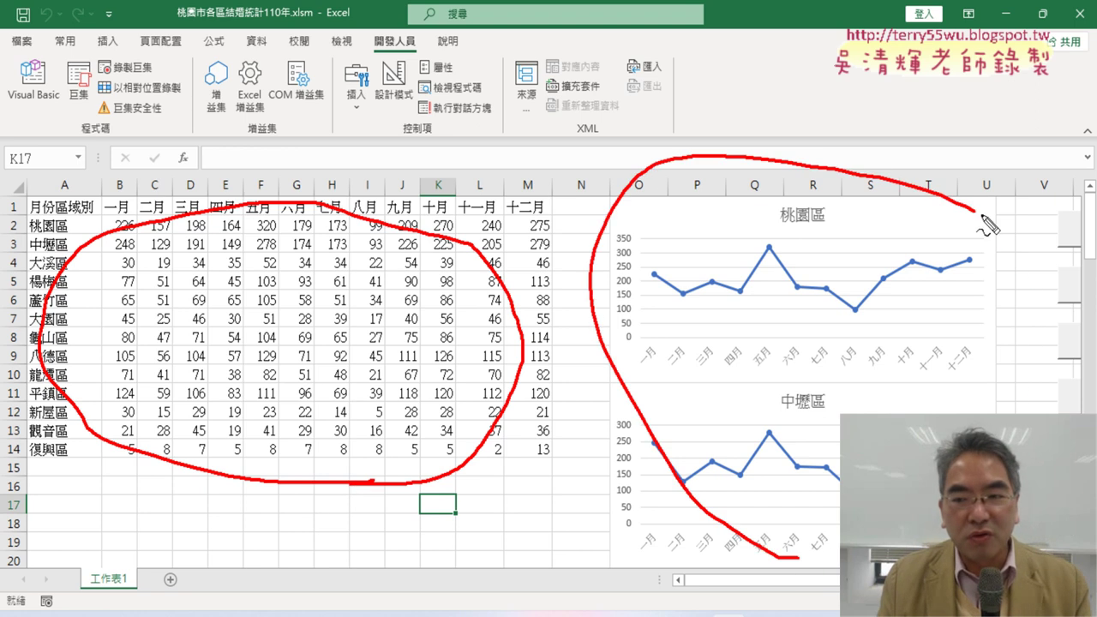
drag(237, 274, 237, 372)
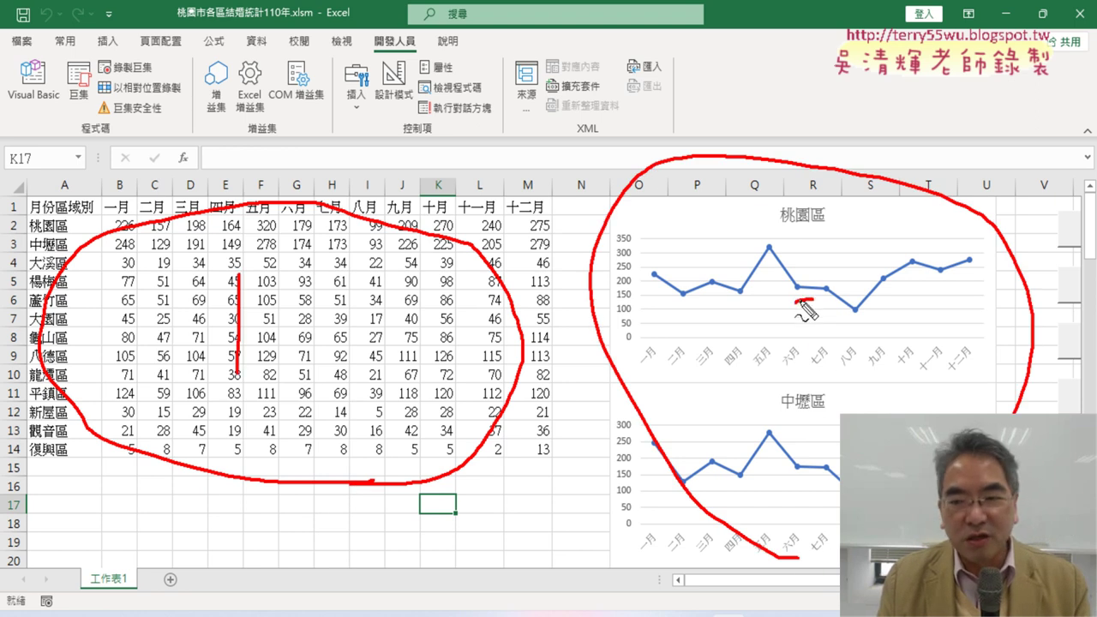
drag(795, 302, 869, 350)
key(Escape)
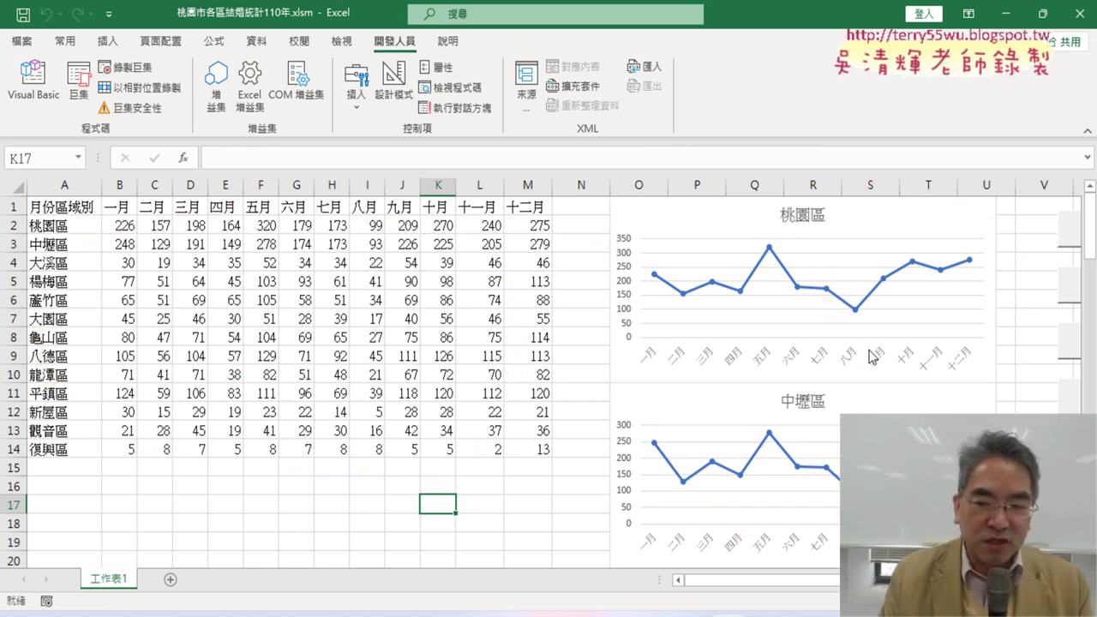
scroll(1078, 270, right, 4)
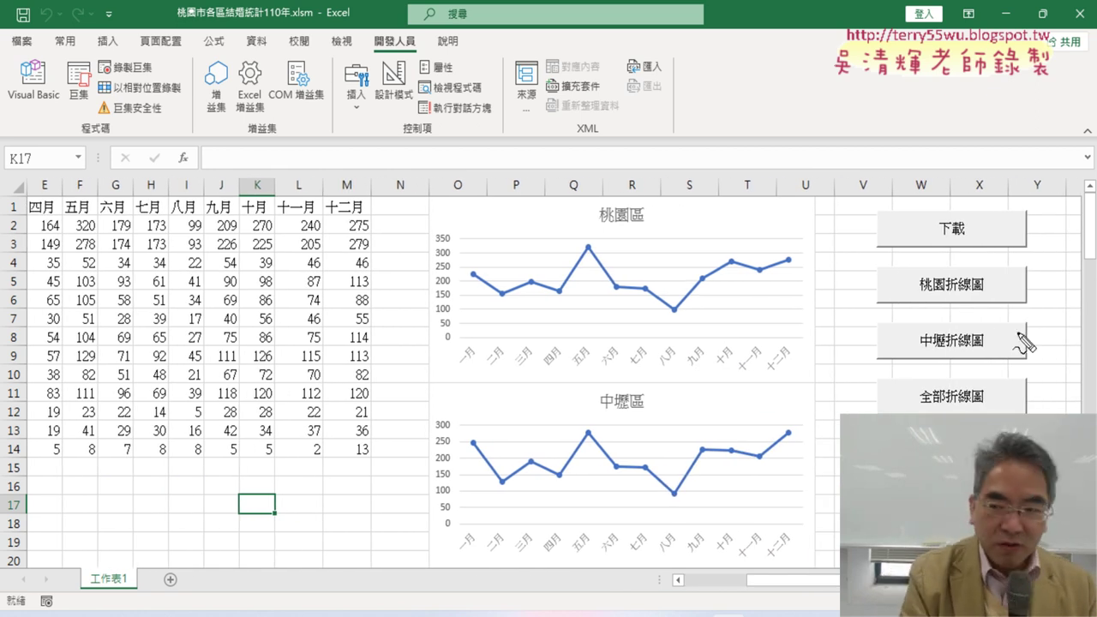
drag(853, 412, 1067, 403)
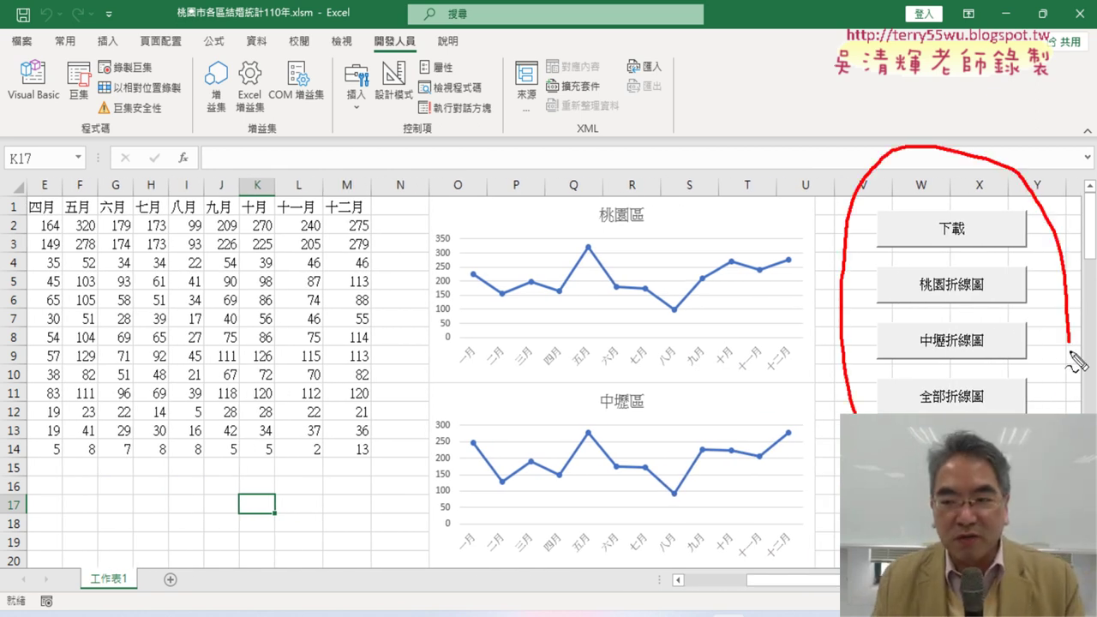
drag(915, 289, 952, 383)
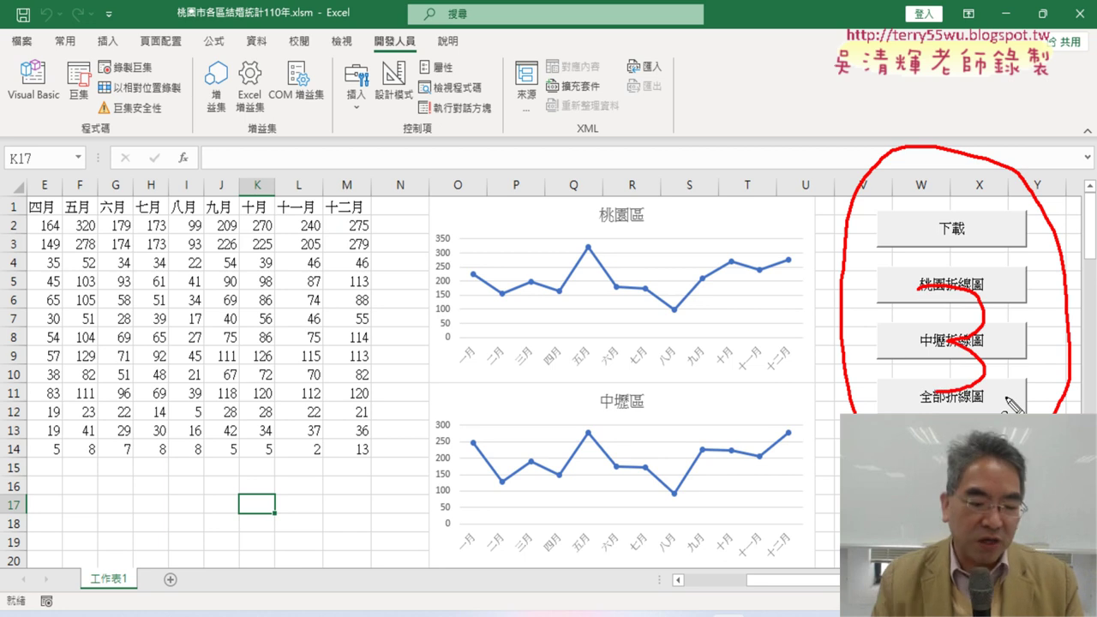
key(Escape)
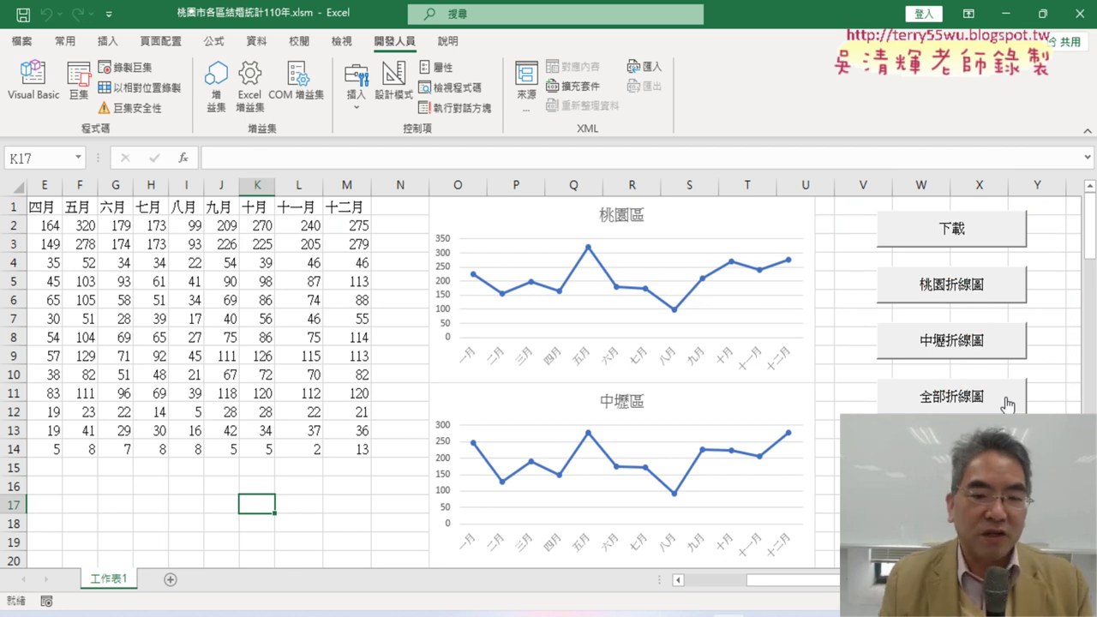
mouse_move(711, 614)
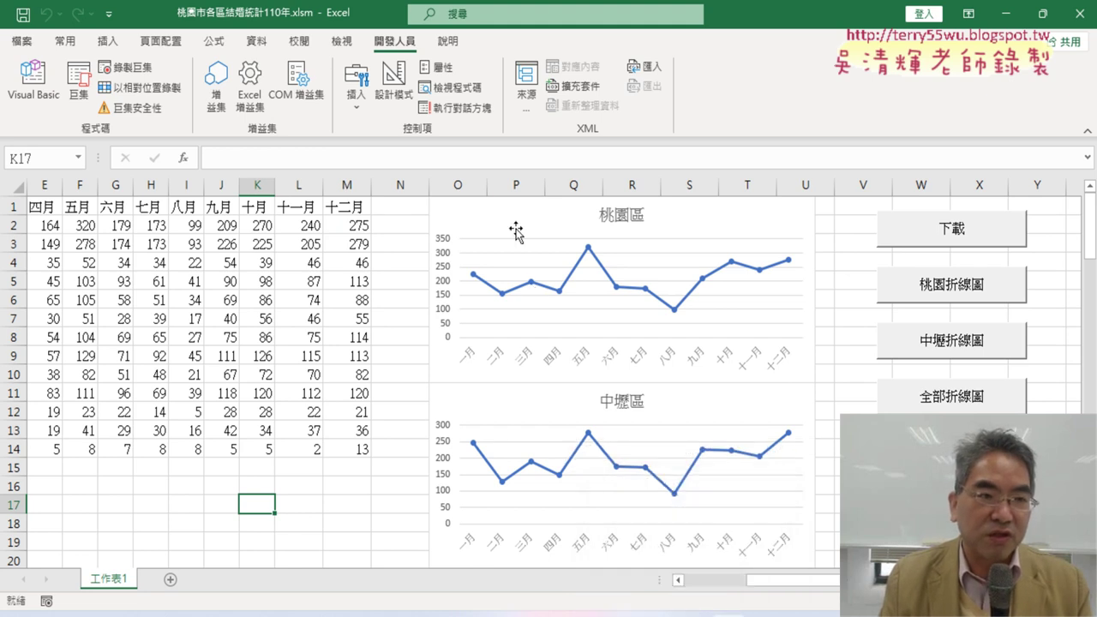
- Open the VBA editor, then narrow and move its Module1 window aside to reveal the worksheet data
click(32, 79)
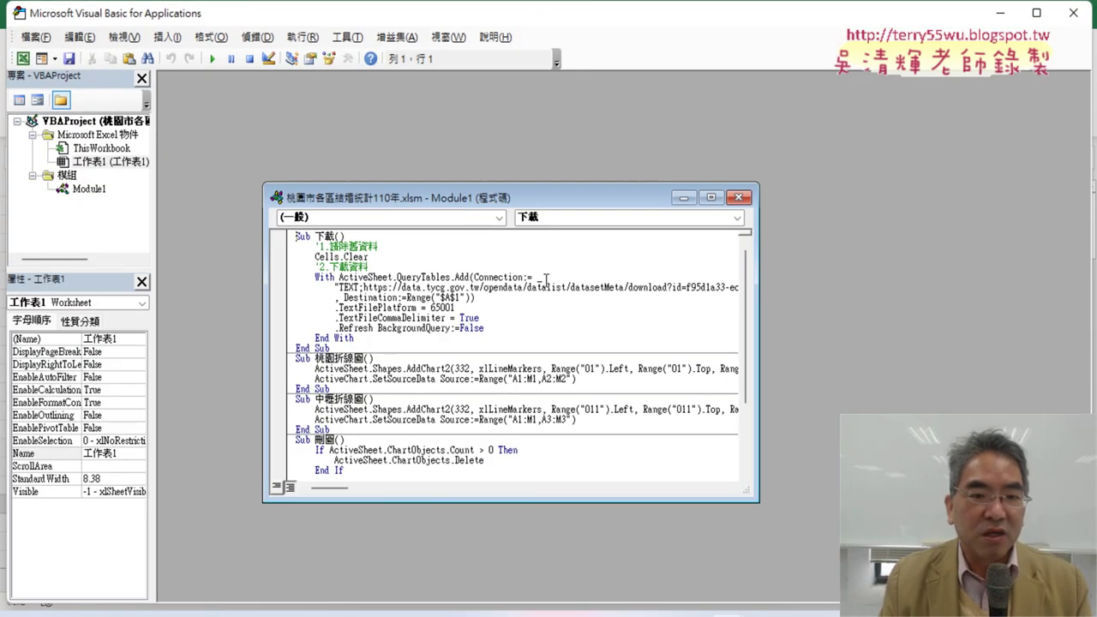
double_click(521, 198)
mouse_move(531, 13)
mouse_down()
mouse_move(539, 44)
mouse_move(507, 45)
mouse_up()
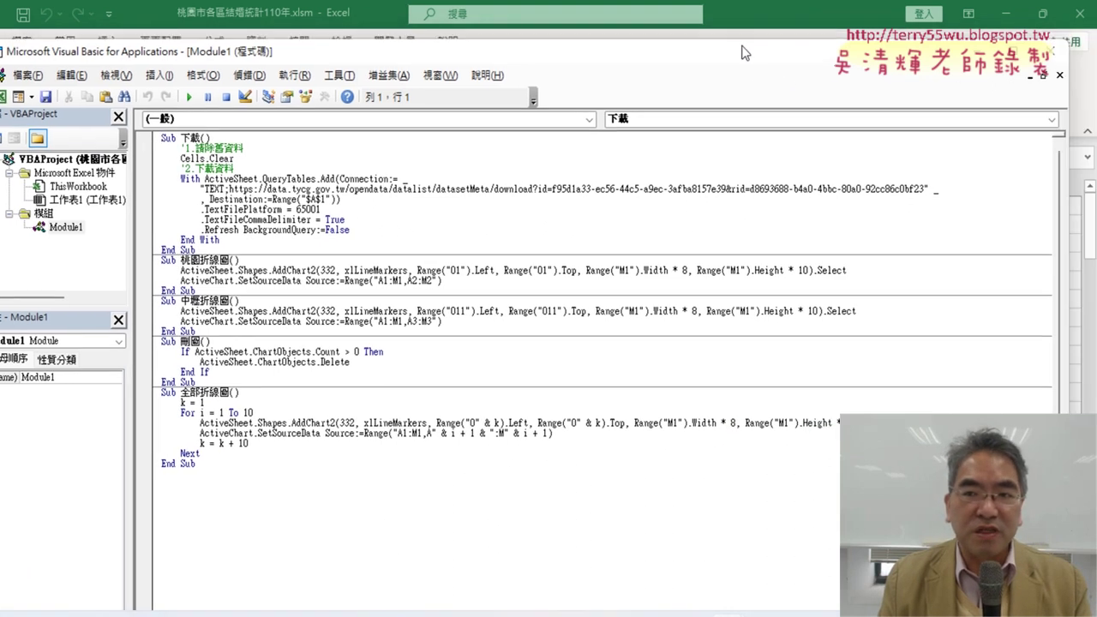
drag(771, 49, 617, 55)
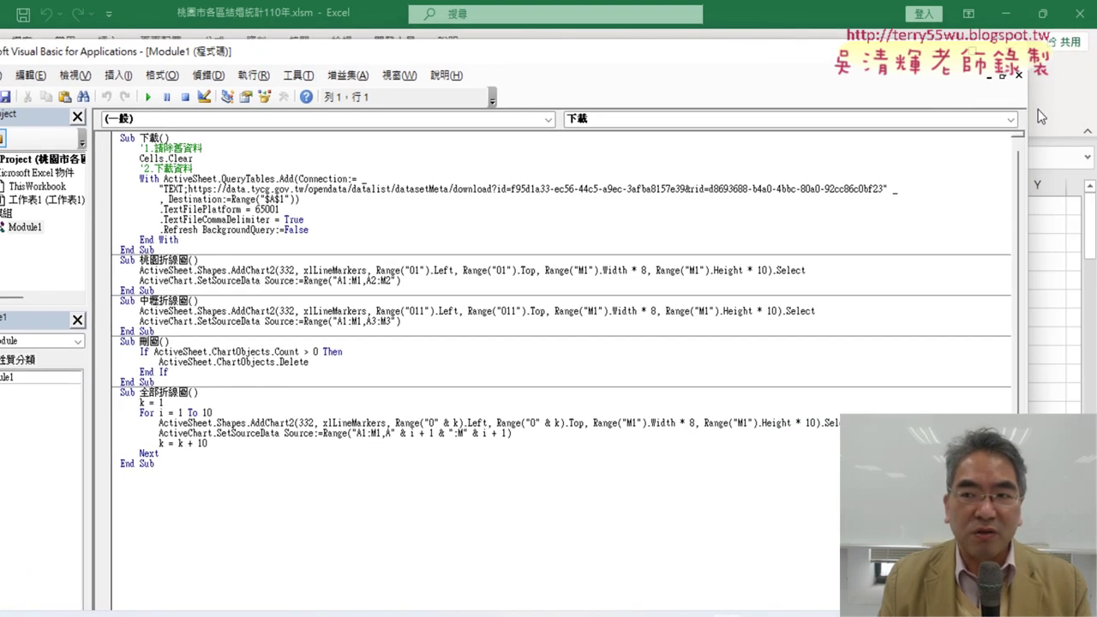
drag(1026, 101, 743, 89)
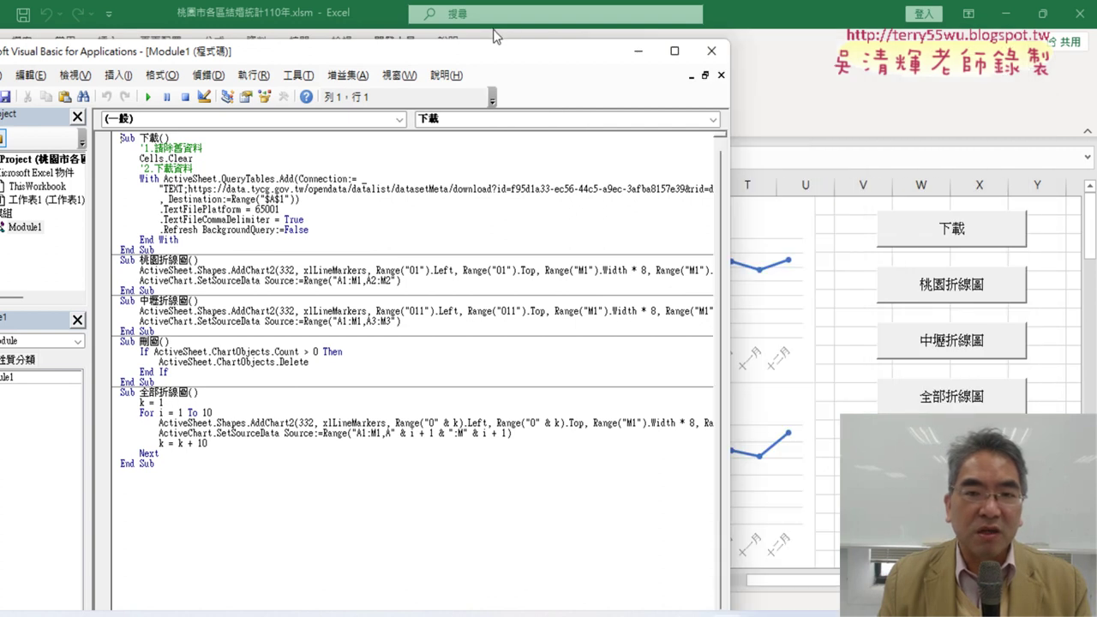
drag(484, 47, 827, 39)
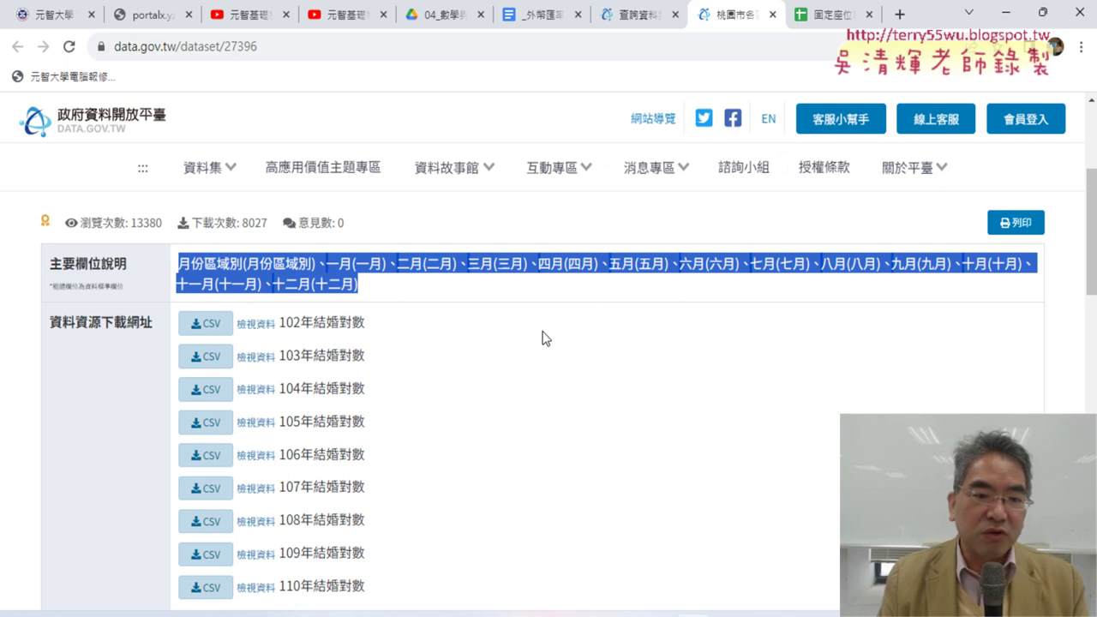
- Highlight the 110年結婚對數 CSV entry and scroll through the 桃園市各區結婚統計 dataset details
scroll(543, 335, down, 2)
scroll(448, 311, up, 2)
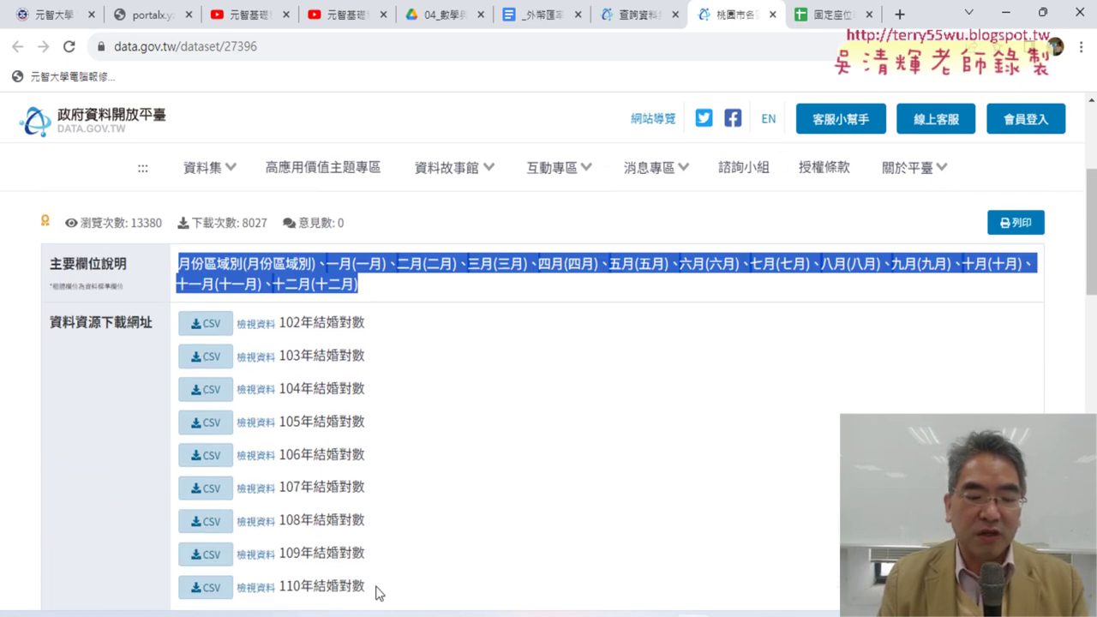
drag(380, 590, 265, 589)
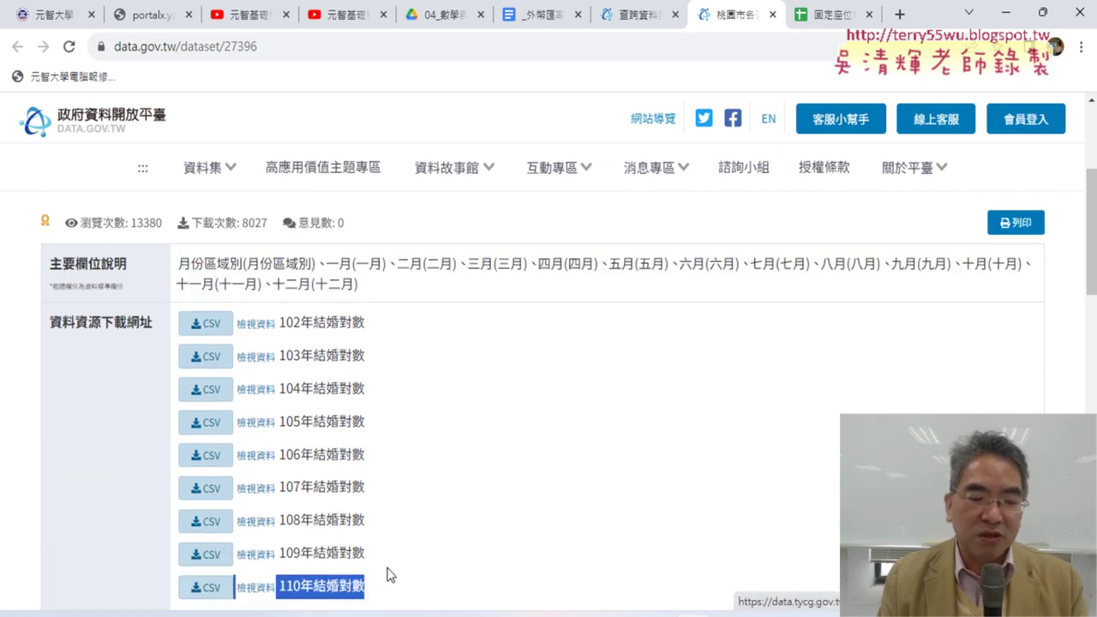
scroll(387, 572, down, 2)
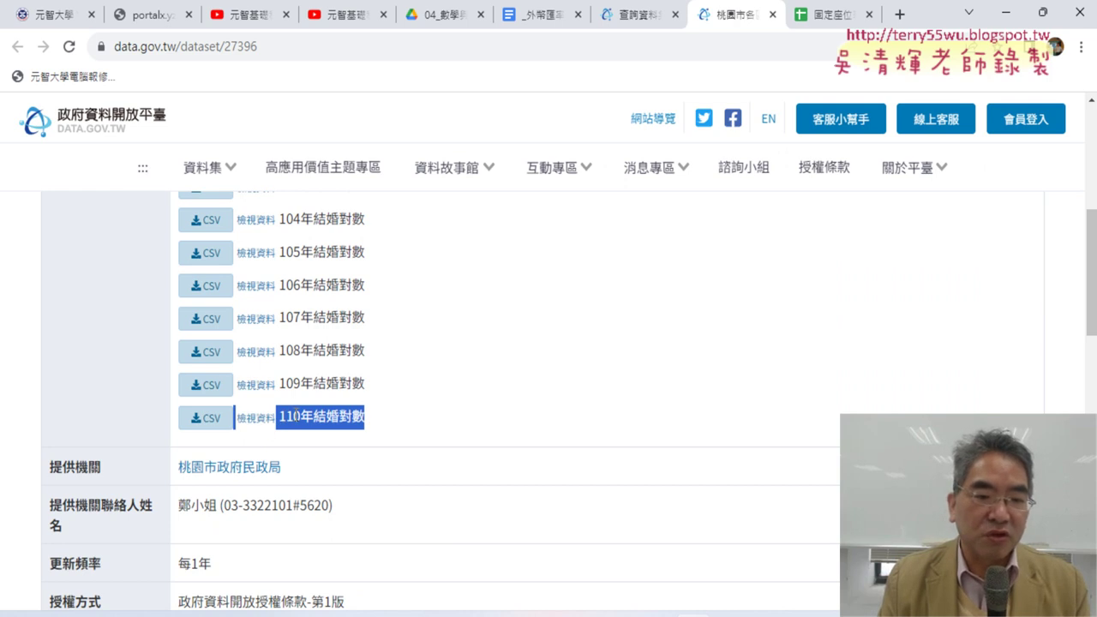
scroll(295, 416, up, 1)
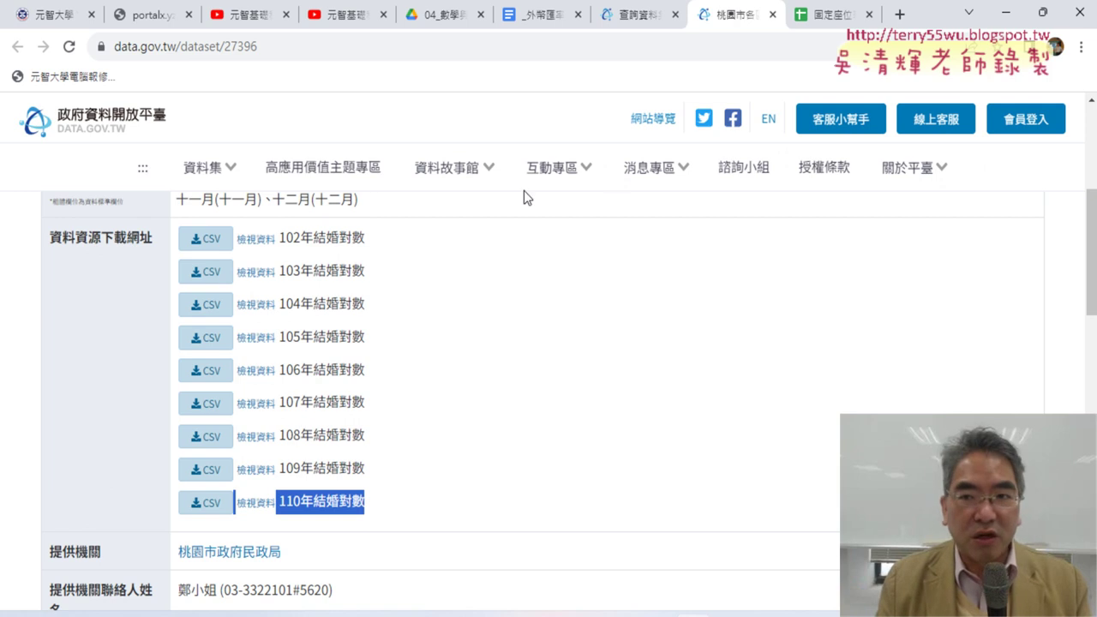
click(772, 15)
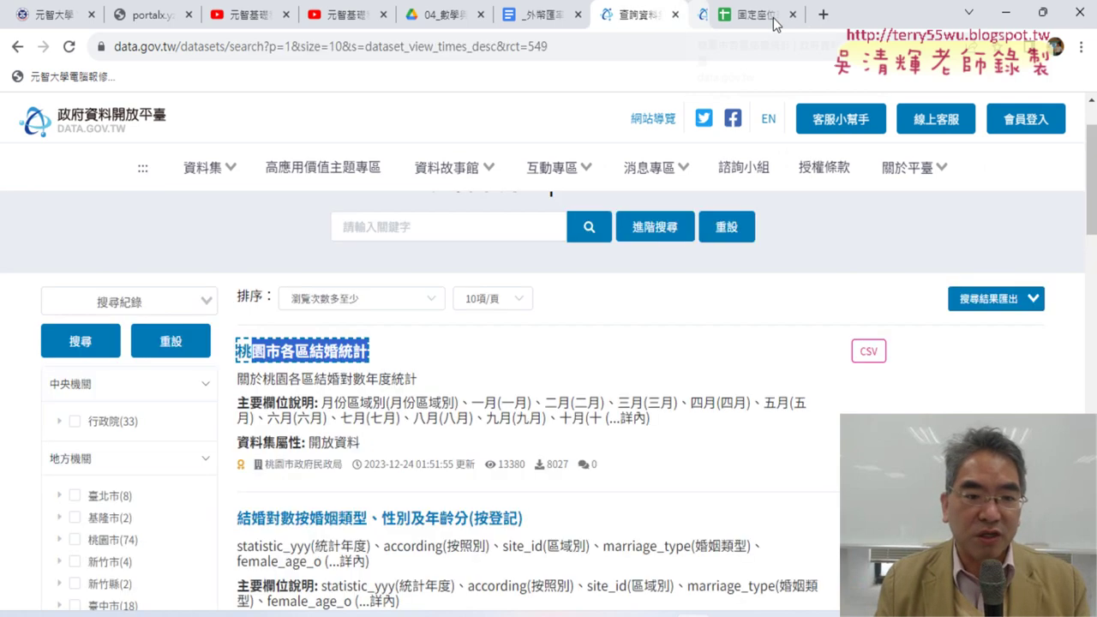
scroll(561, 370, down, 2)
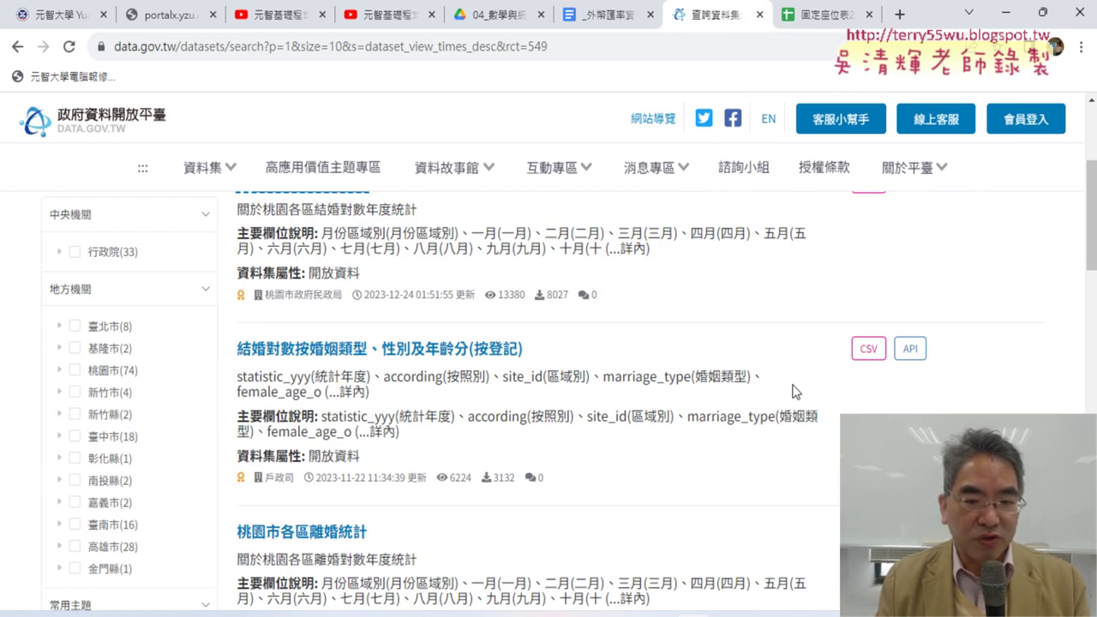
scroll(787, 383, up, 1)
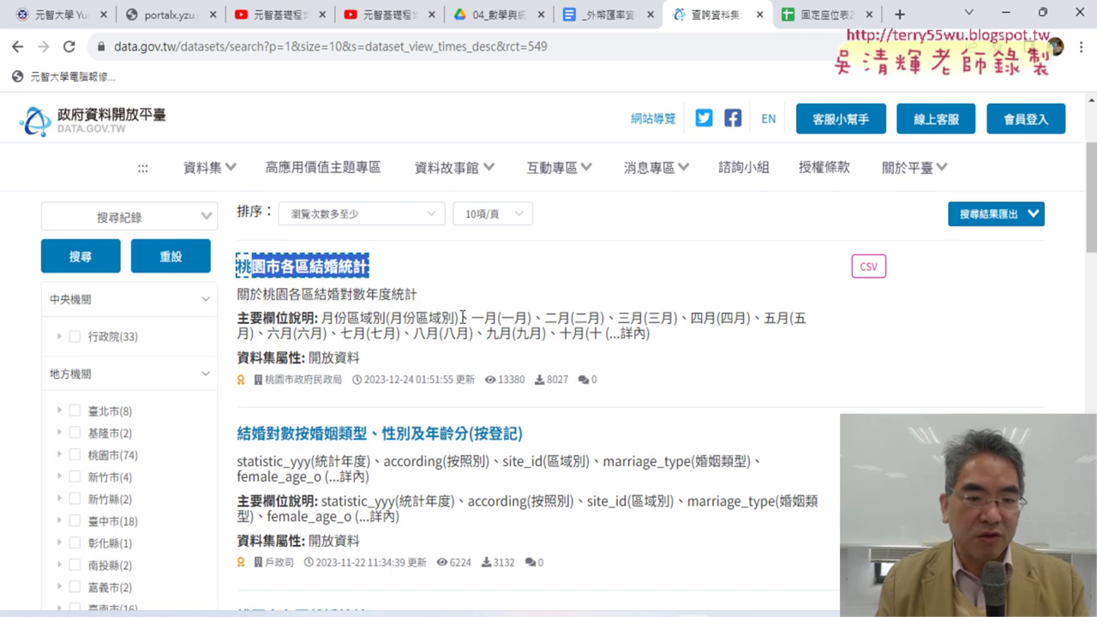
drag(238, 266, 382, 271)
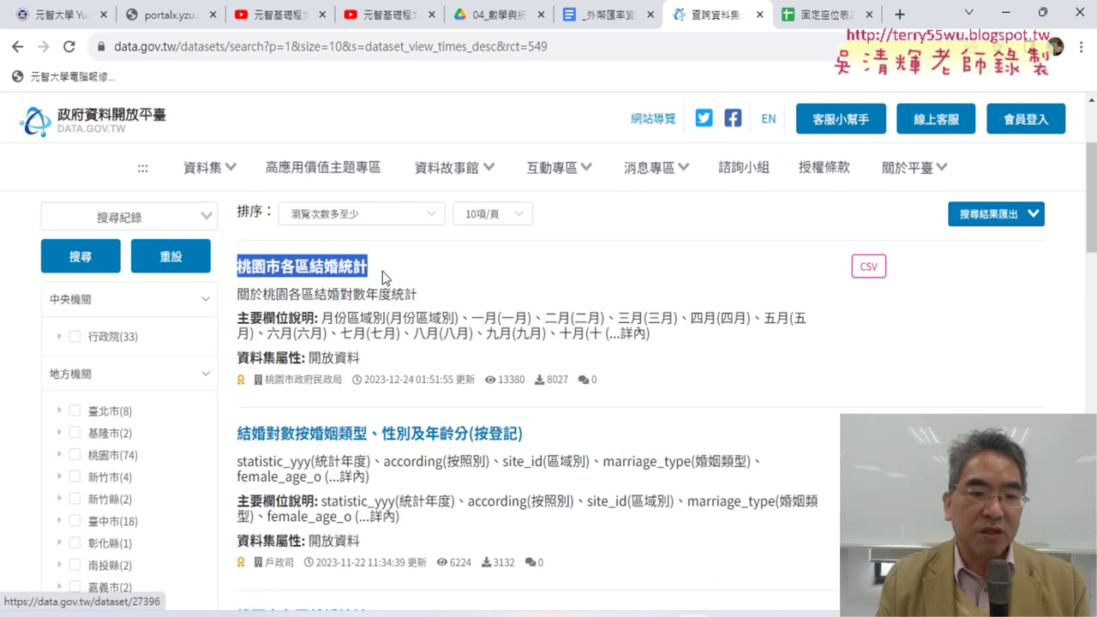
scroll(608, 332, down, 3)
scroll(608, 332, down, 1)
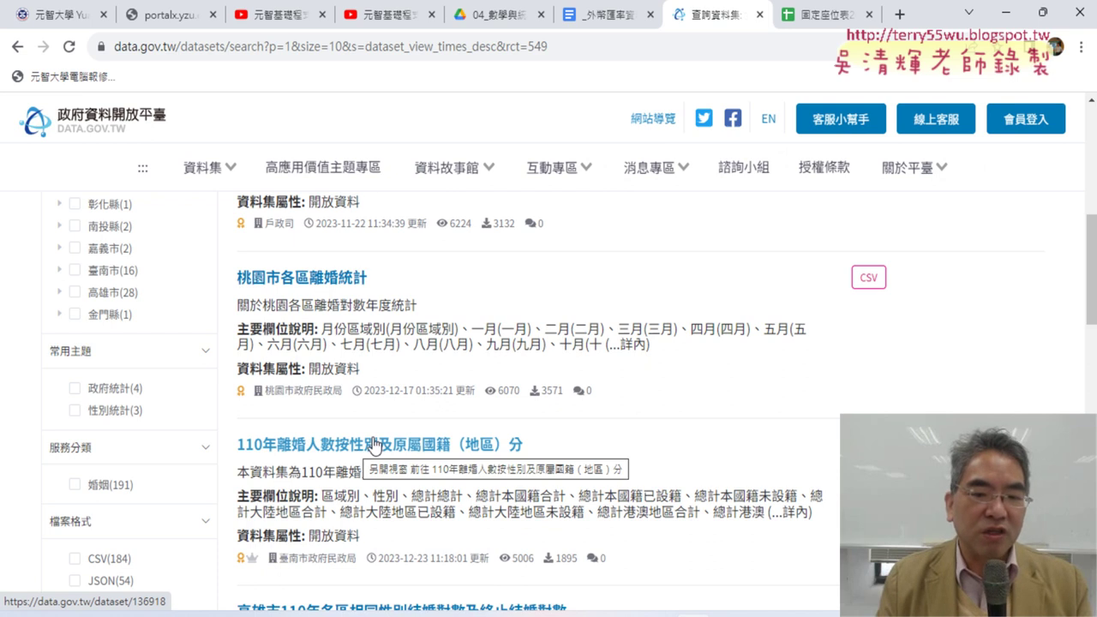
scroll(430, 360, up, 3)
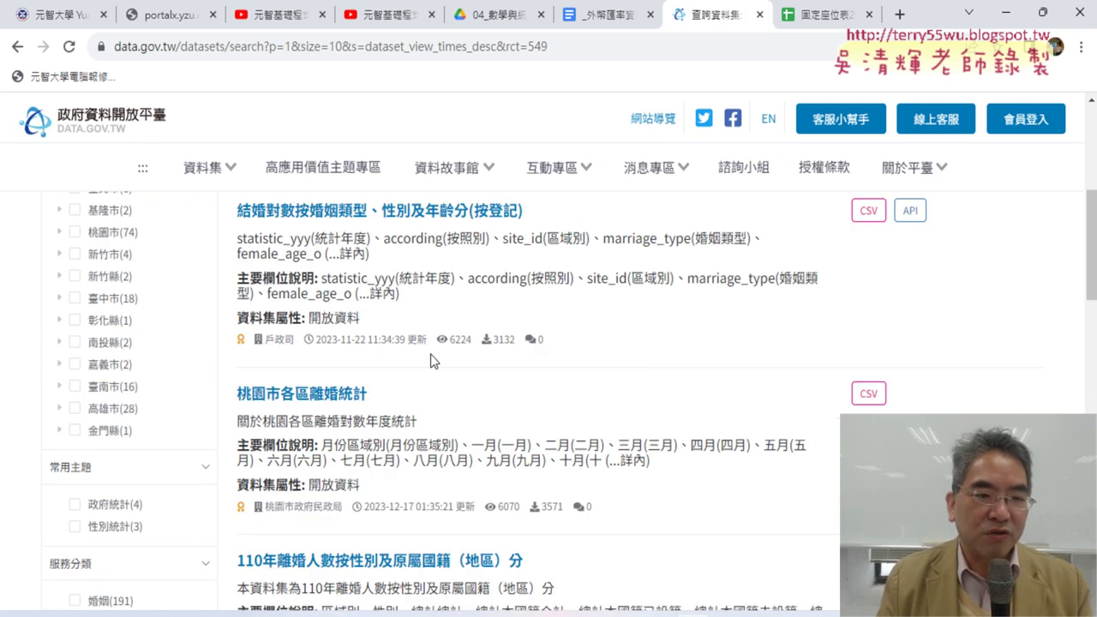
scroll(431, 354, up, 5)
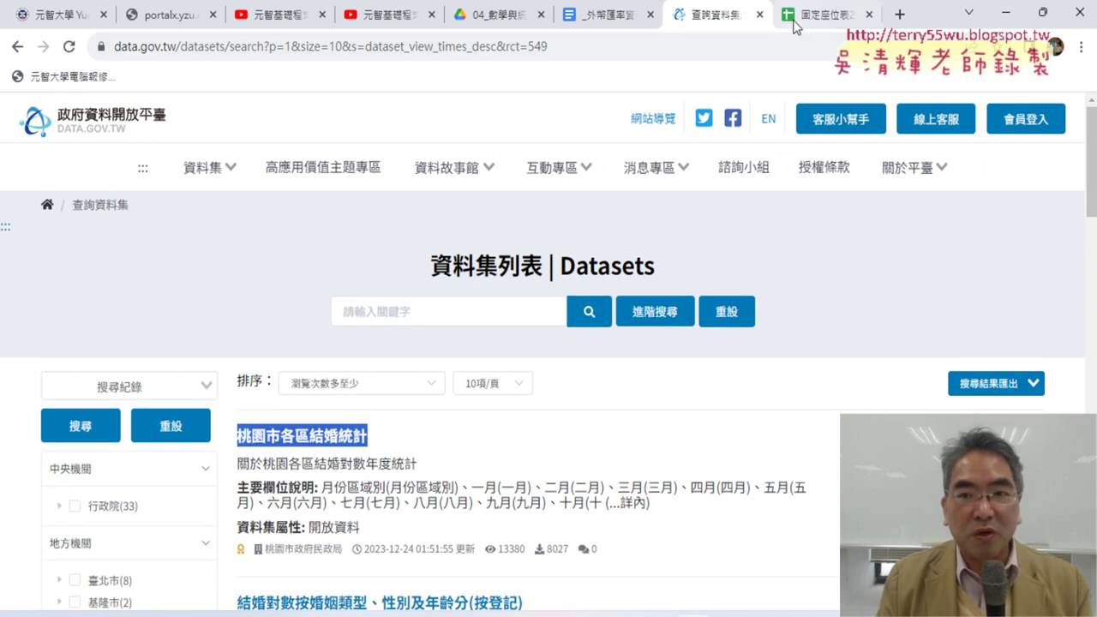
- Close the search results, open the exchange-rate handout from Drive, and follow its data.gov.tw/dataset/11339 link
click(759, 14)
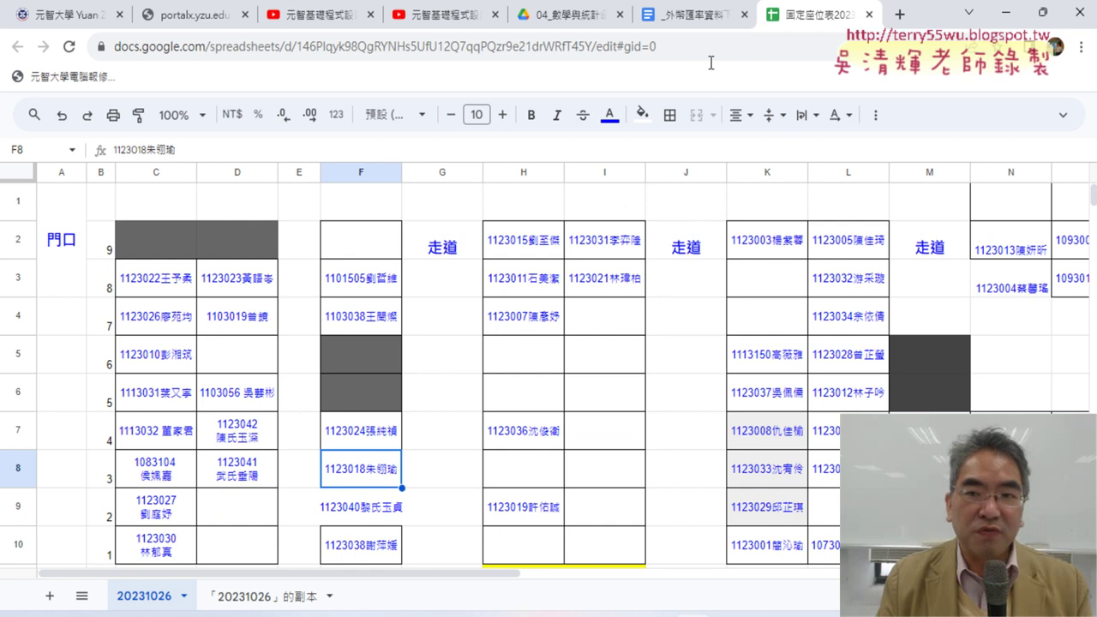
click(699, 15)
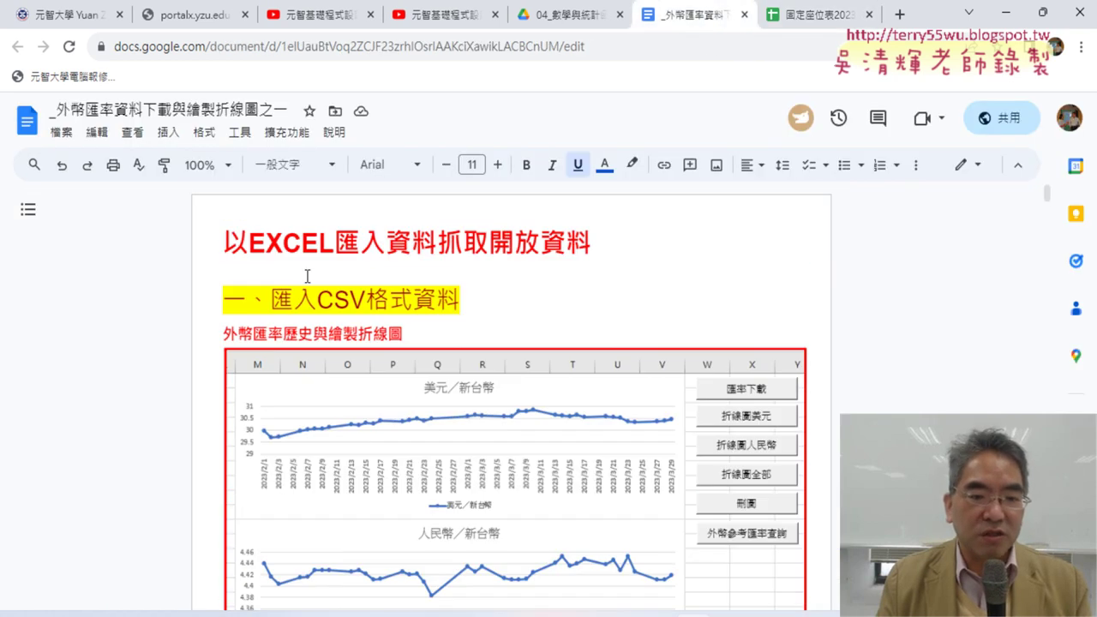
scroll(306, 276, down, 4)
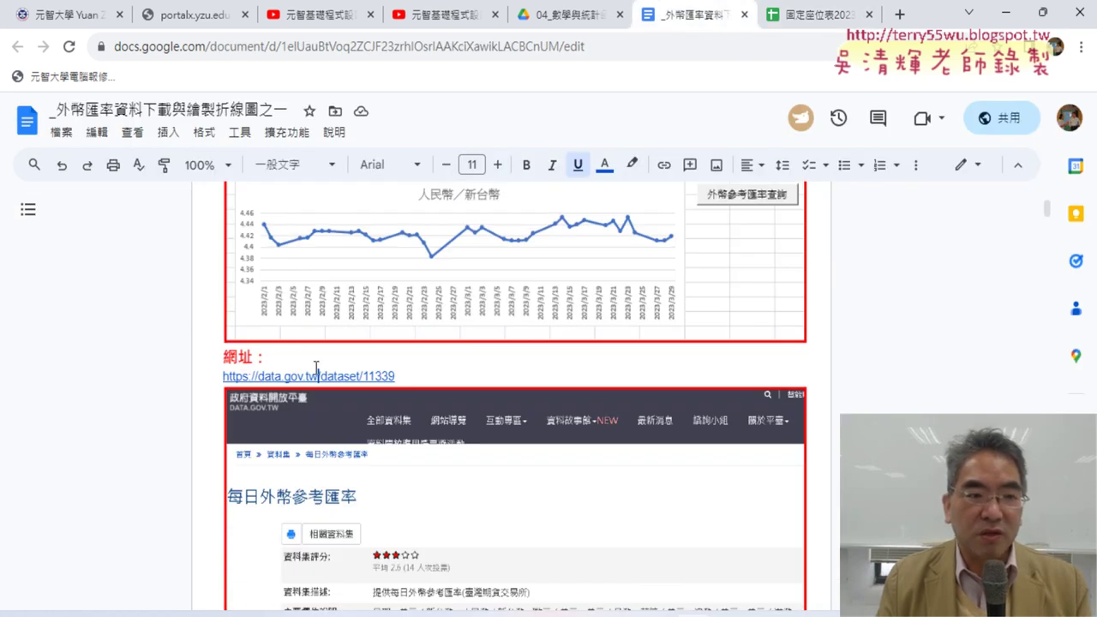
click(557, 15)
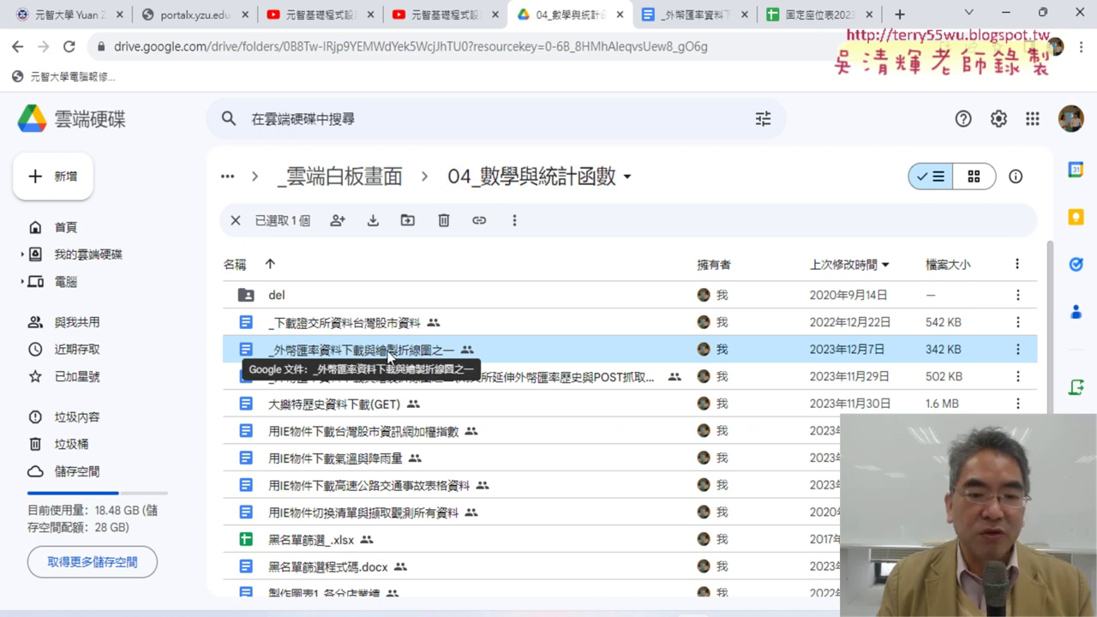
double_click(404, 353)
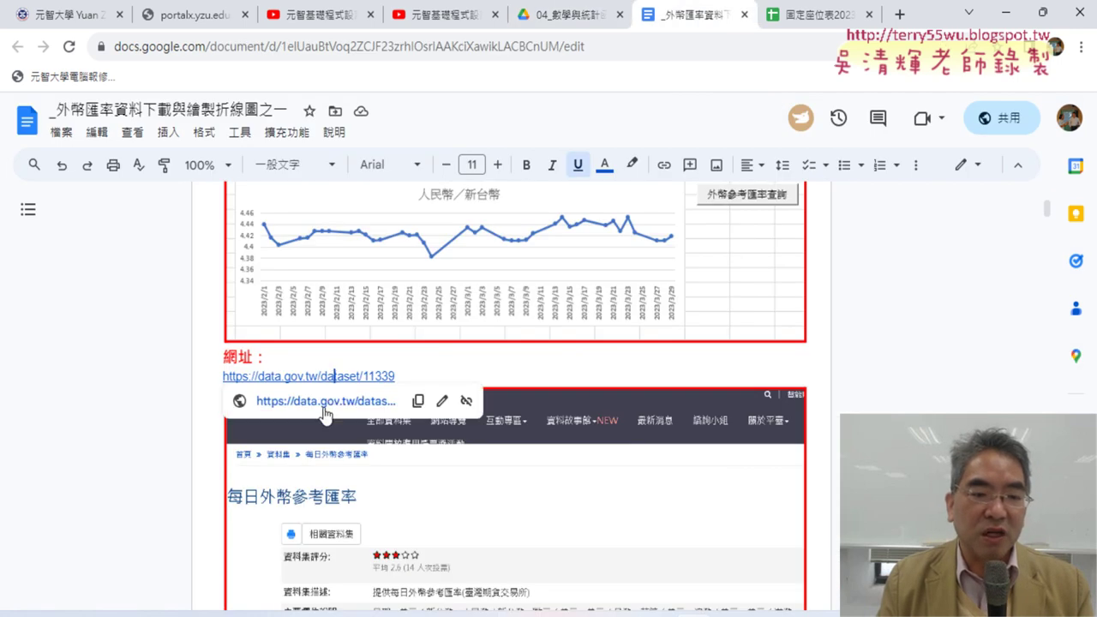
click(324, 399)
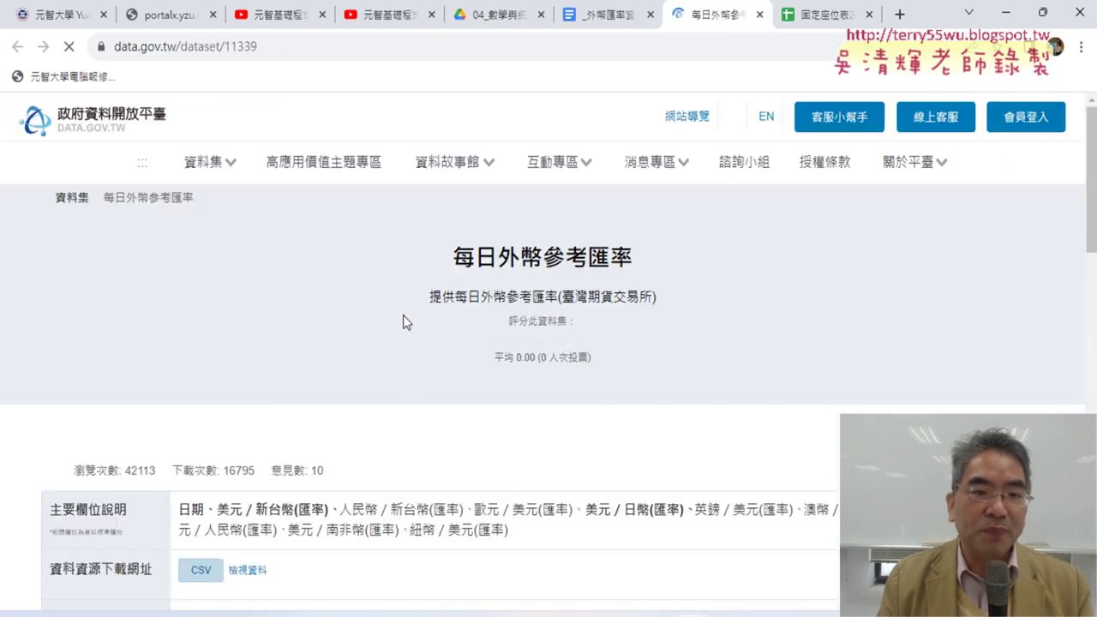
- Go to the data.gov.tw home page and scroll to category tiles like 婚姻 and 投資理財
click(109, 122)
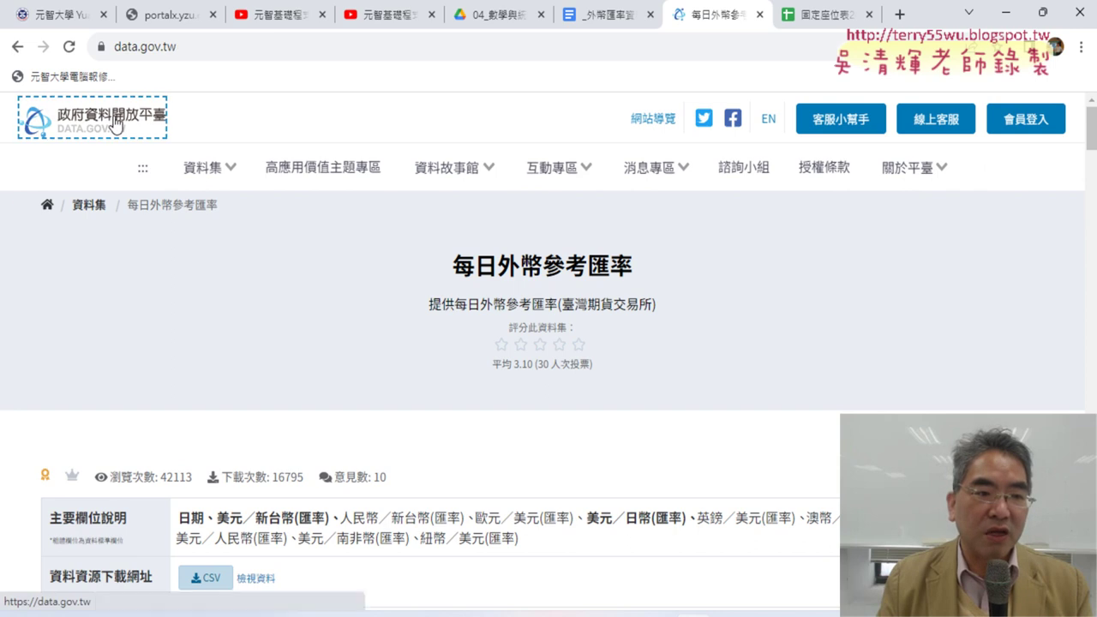
scroll(197, 279, down, 2)
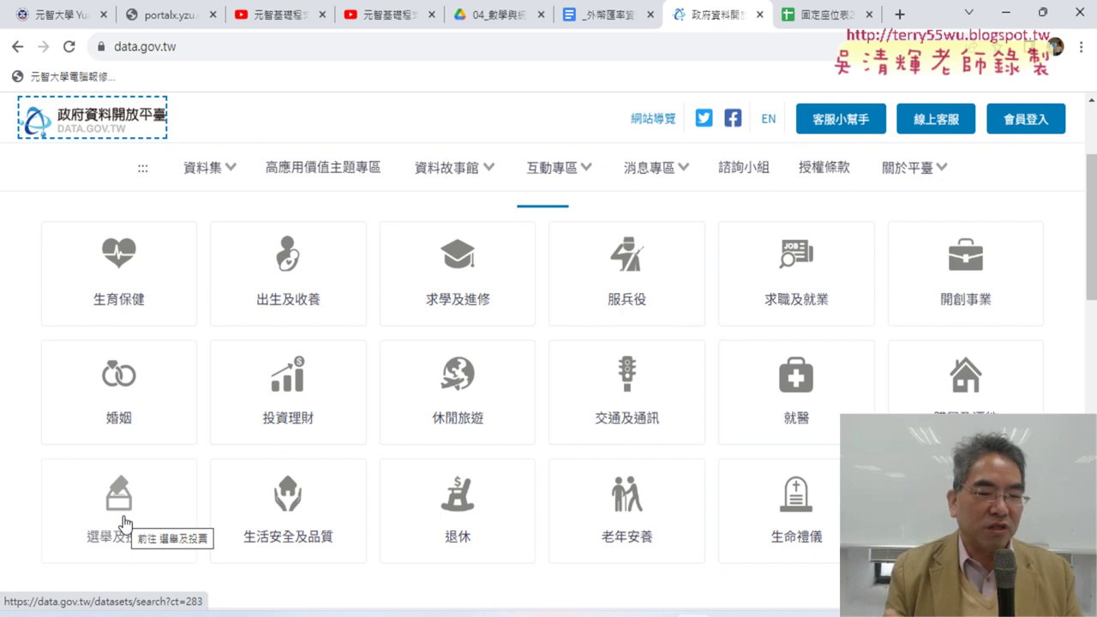
- Open the 婚姻 category tile to list its marriage-related datasets
click(121, 401)
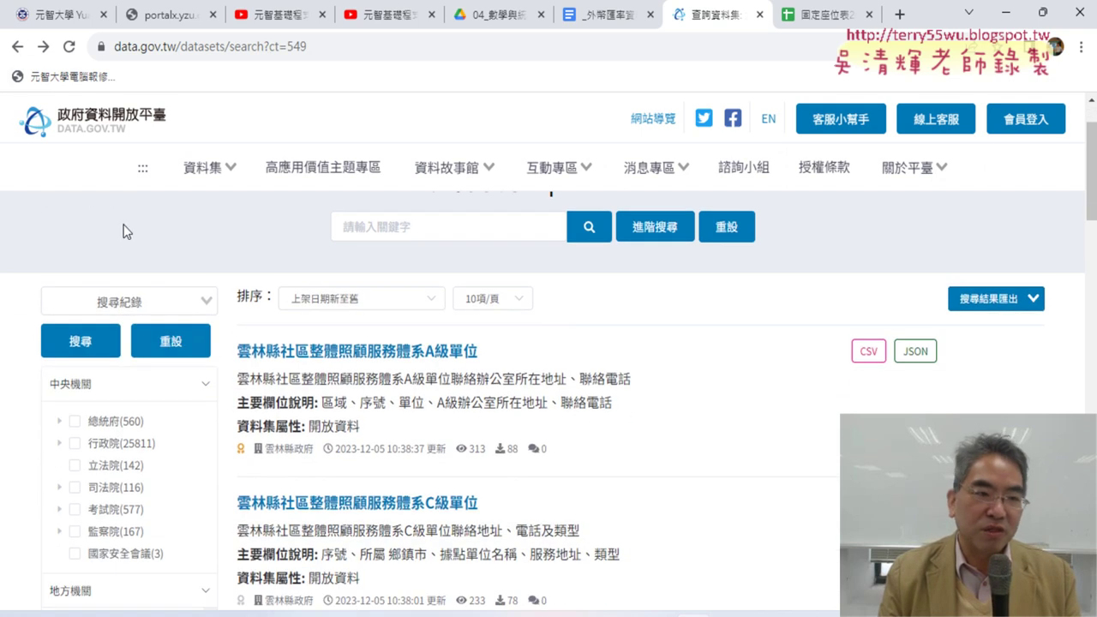
- Return to the data.gov.tw home page and scroll down to the life-event category grid
click(95, 124)
scroll(349, 408, down, 2)
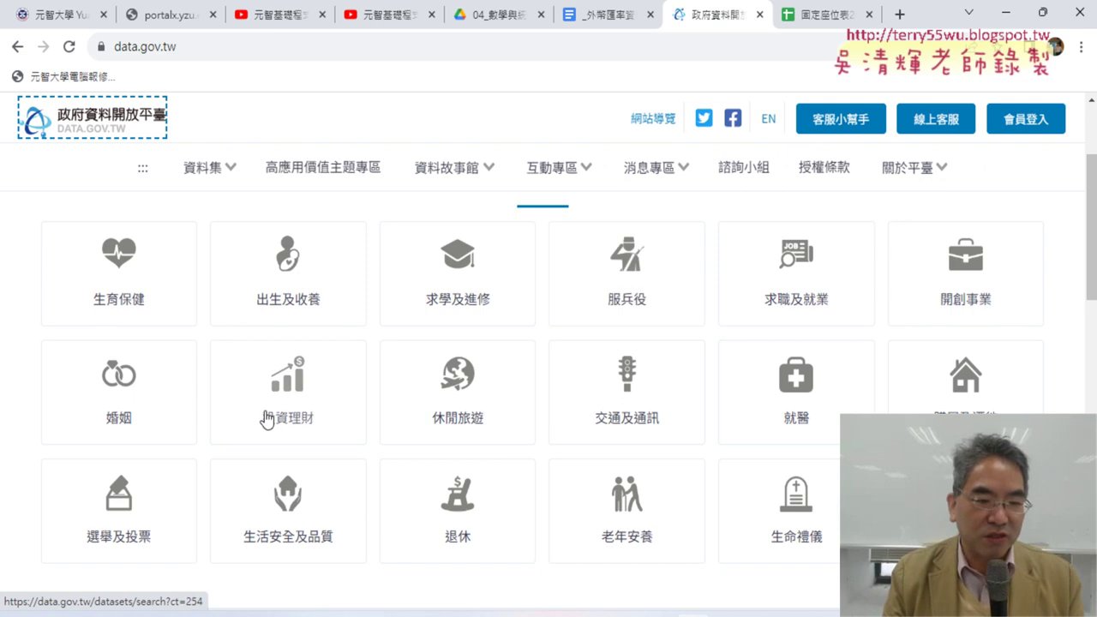
- Sort the 婚姻 datasets by 瀏覽次數多至少, then switch back to 桃園市各區結婚統計110年.xlsm
click(156, 413)
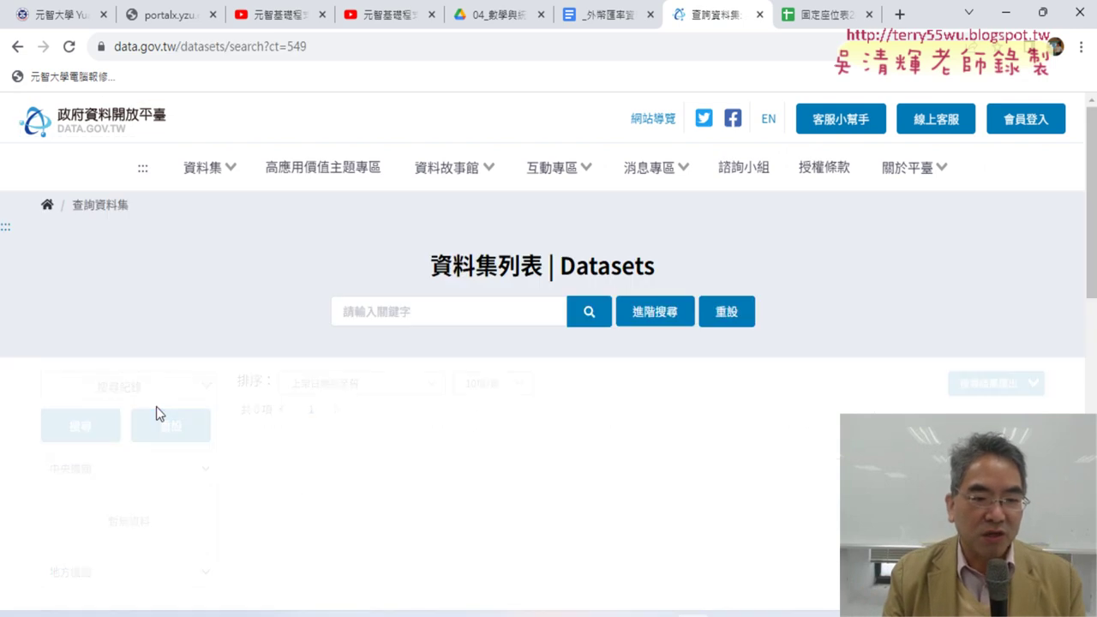
click(395, 384)
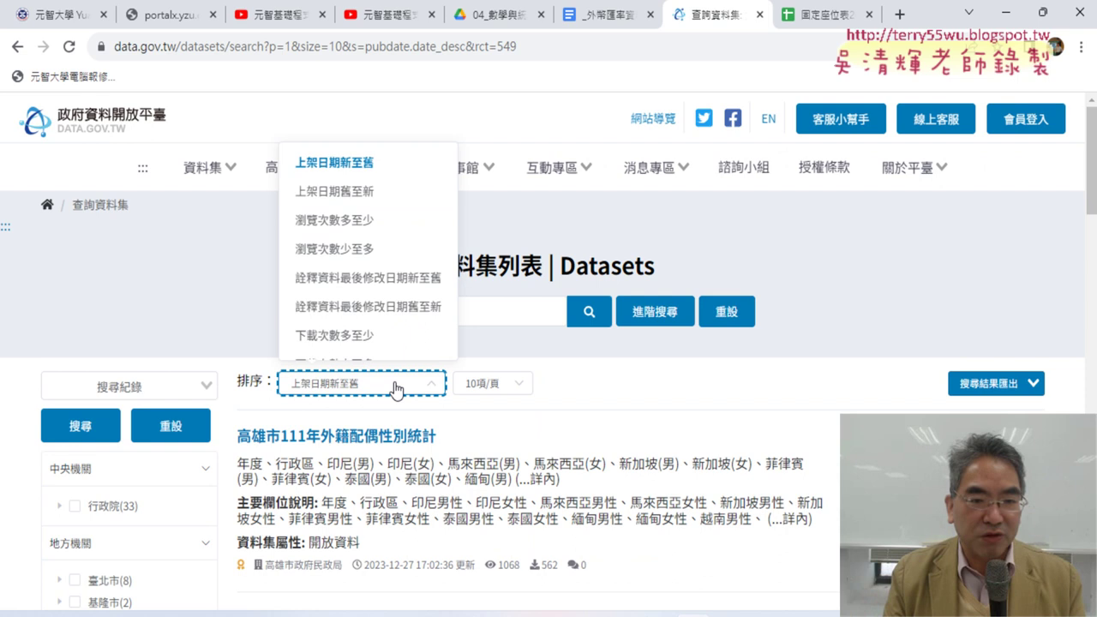
click(368, 221)
scroll(602, 372, down, 2)
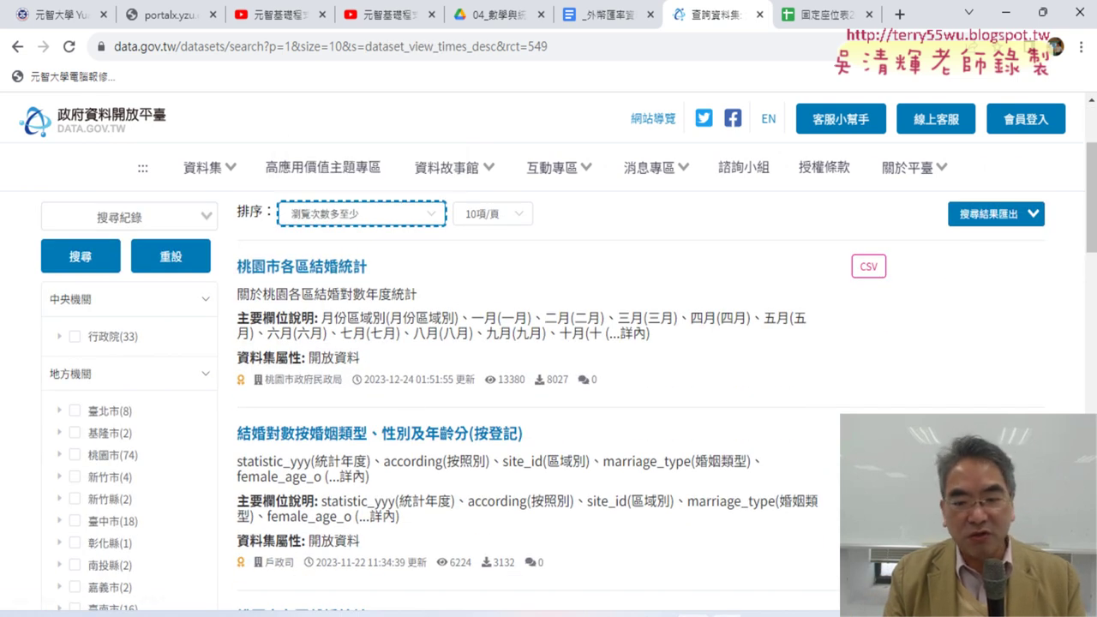
click(724, 614)
click(591, 480)
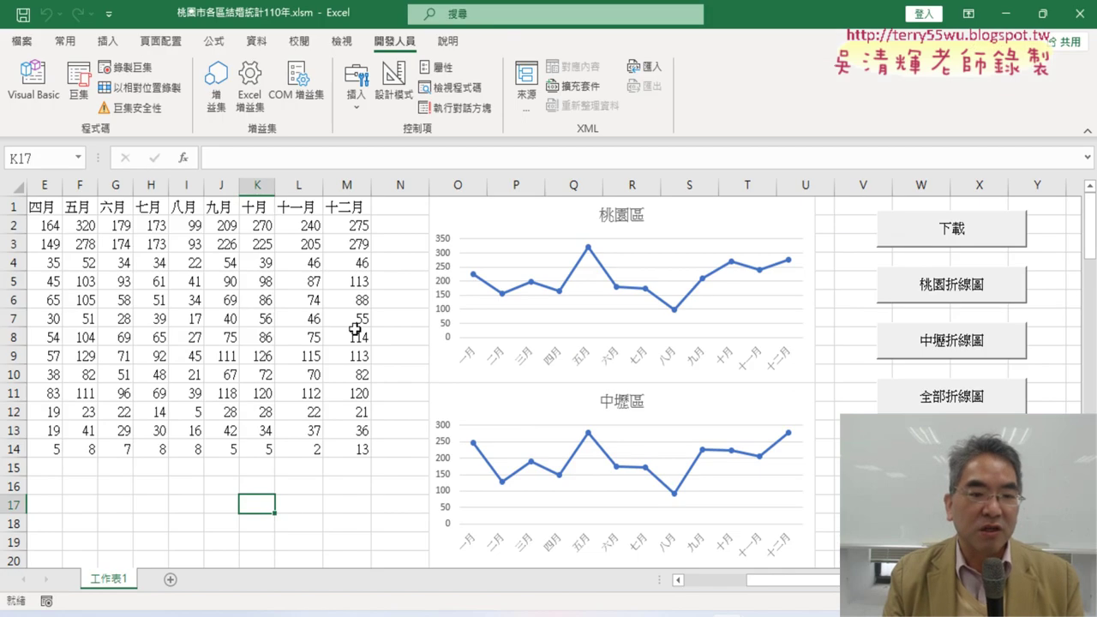